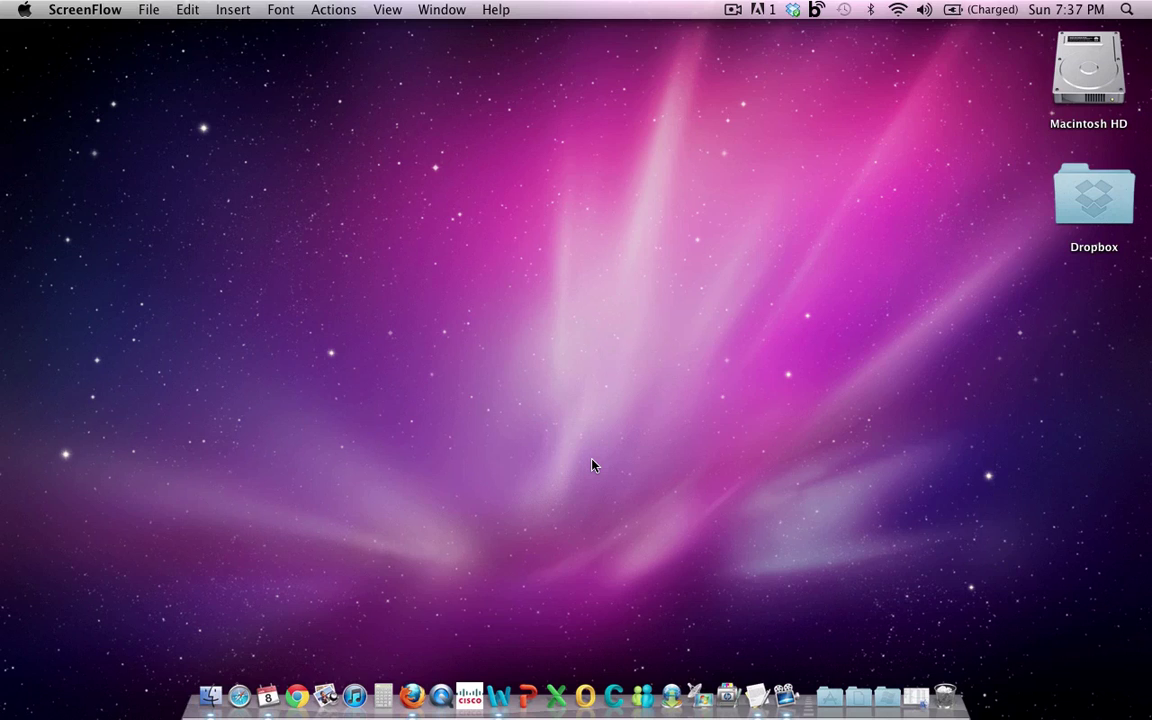
Step: Create a new folder on the desktop and name it zerba.logo
{"action": "right_click", "coordinate": [891, 343]}
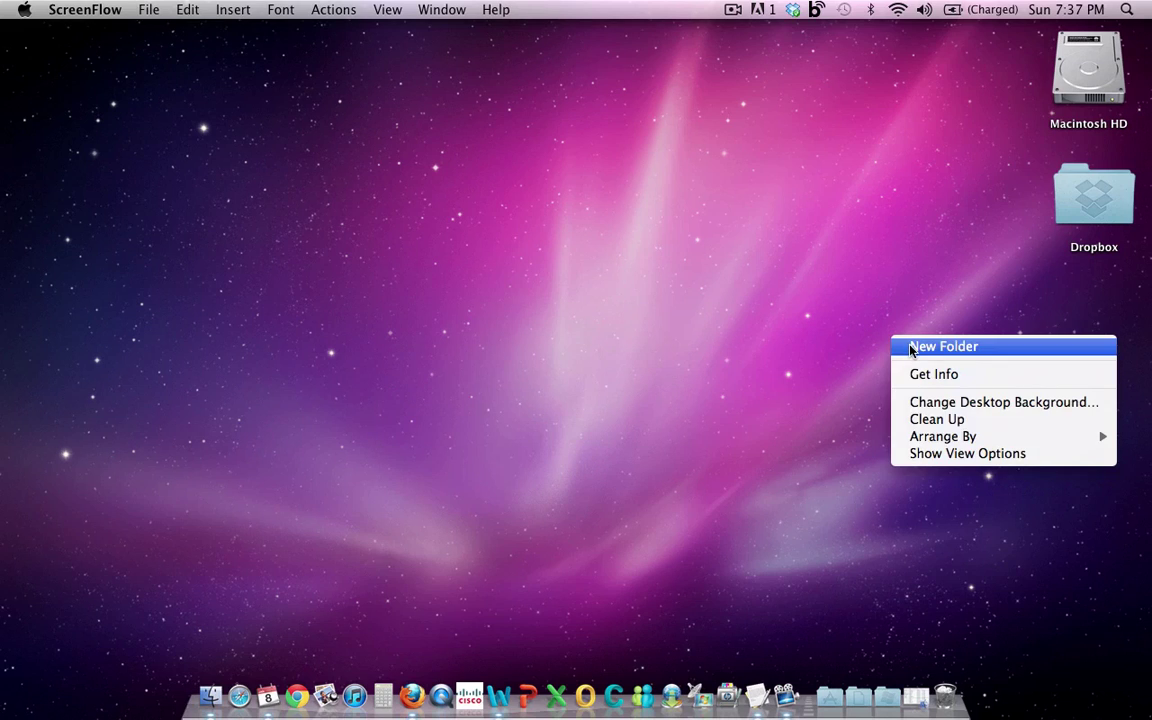
{"action": "left_click", "coordinate": [912, 347]}
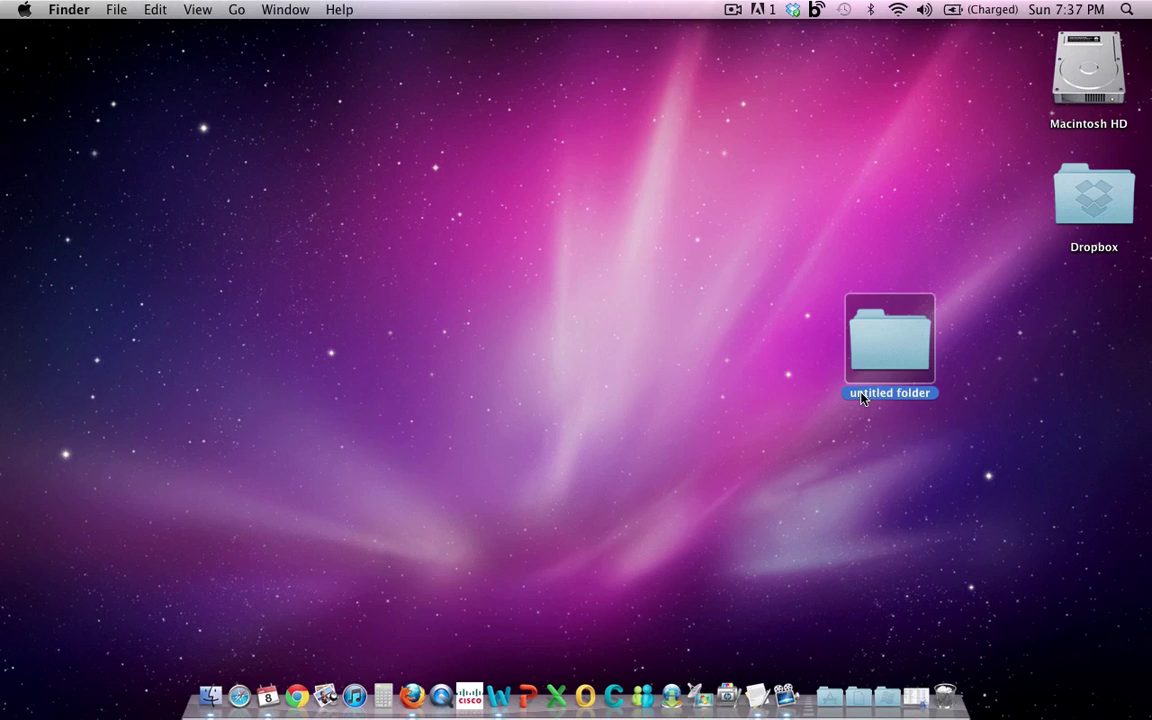
{"action": "left_click", "coordinate": [862, 396]}
{"action": "type", "text": "zerba.logo"}
{"action": "left_click", "coordinate": [925, 355]}
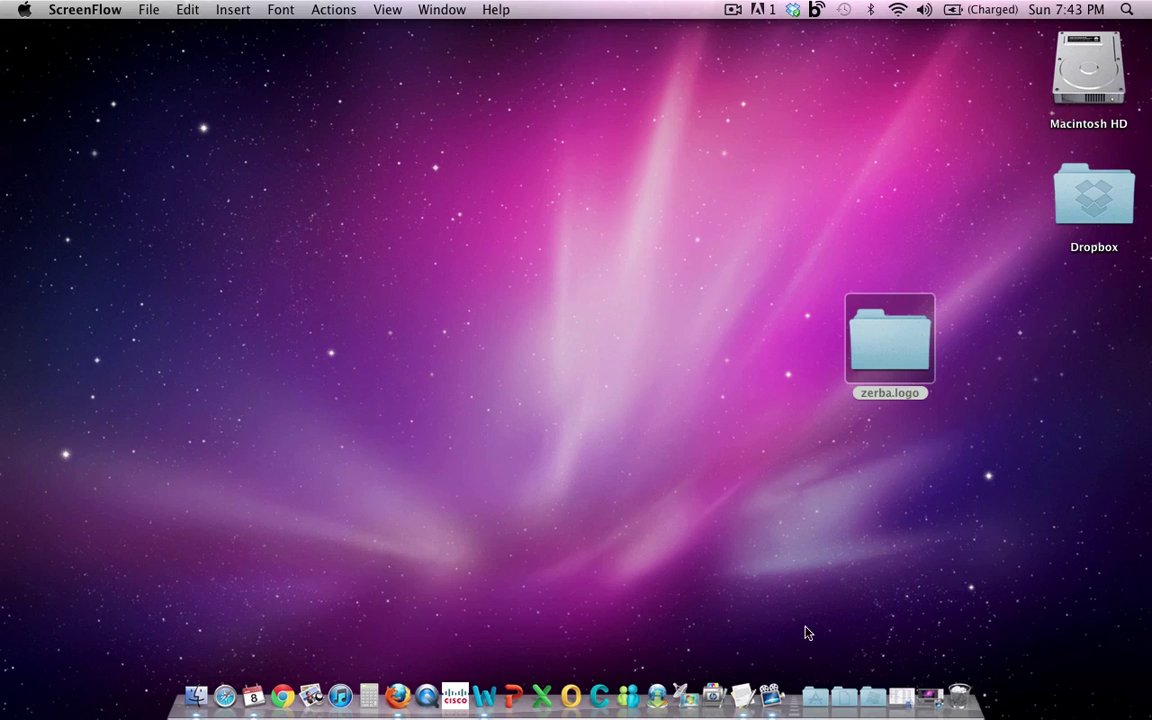
Step: Launch Adobe Illustrator CS5.1 from its folder in the Dock's Applications stack
{"action": "left_click", "coordinate": [816, 688]}
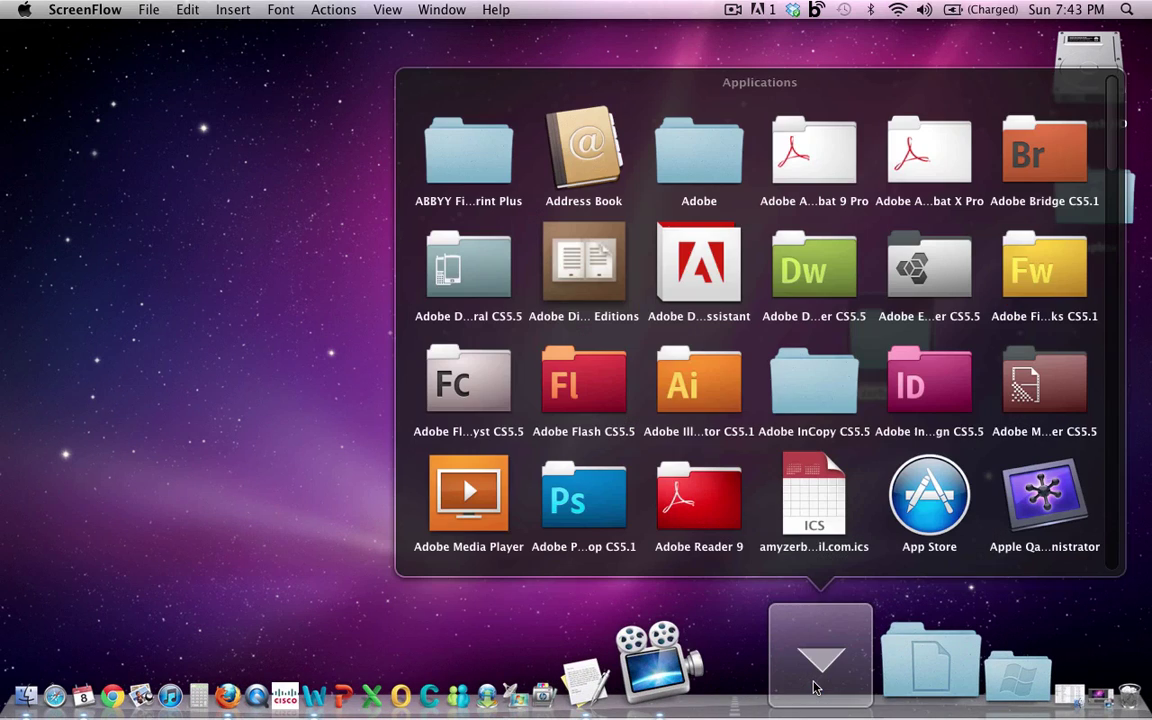
{"action": "left_click", "coordinate": [692, 392]}
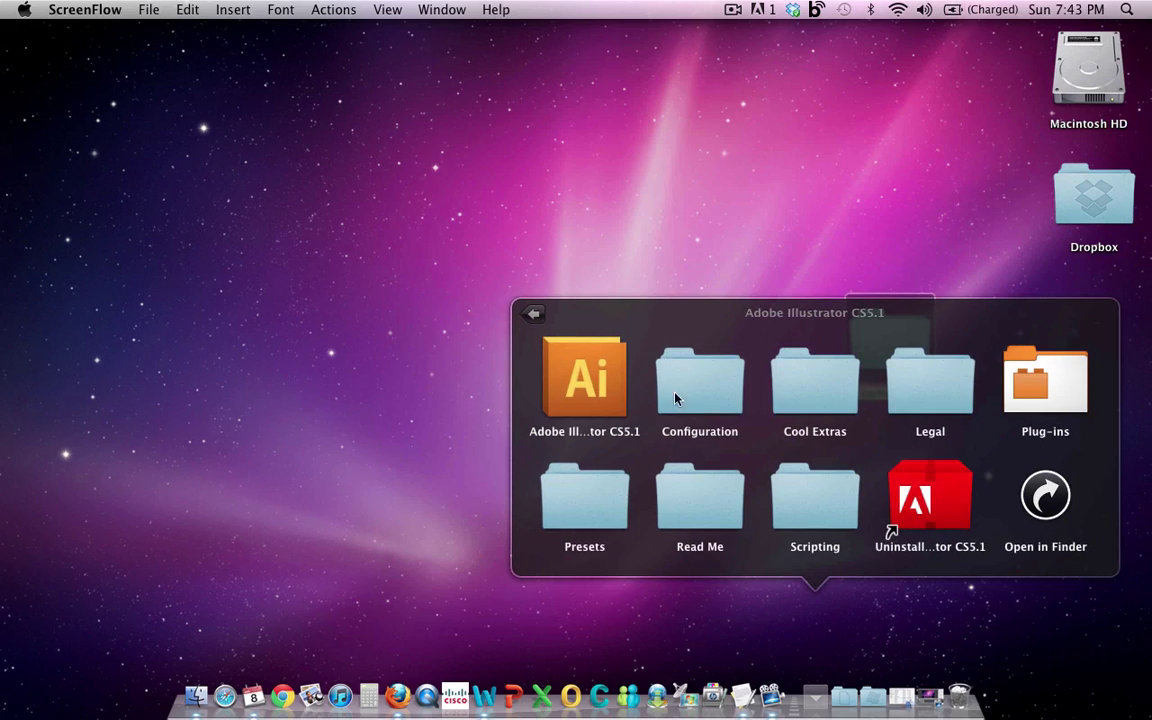
{"action": "left_click", "coordinate": [601, 388]}
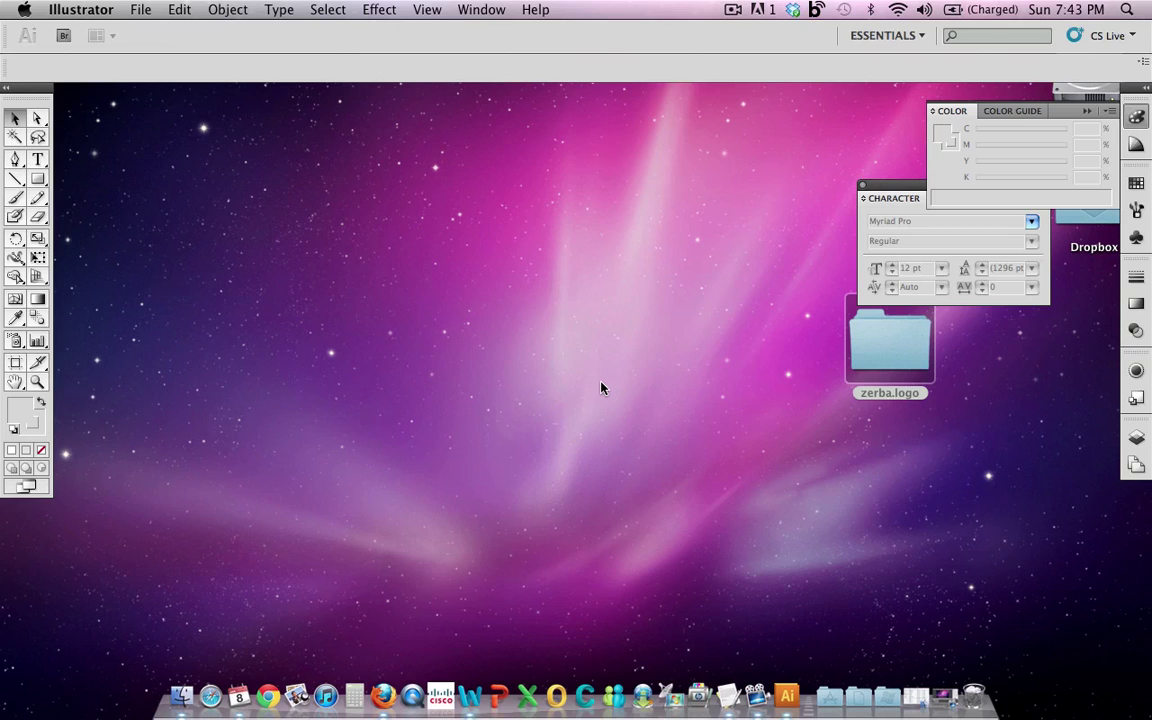
Step: Start a new document and try the Web profile at 800 x 600
{"action": "left_click", "coordinate": [141, 10]}
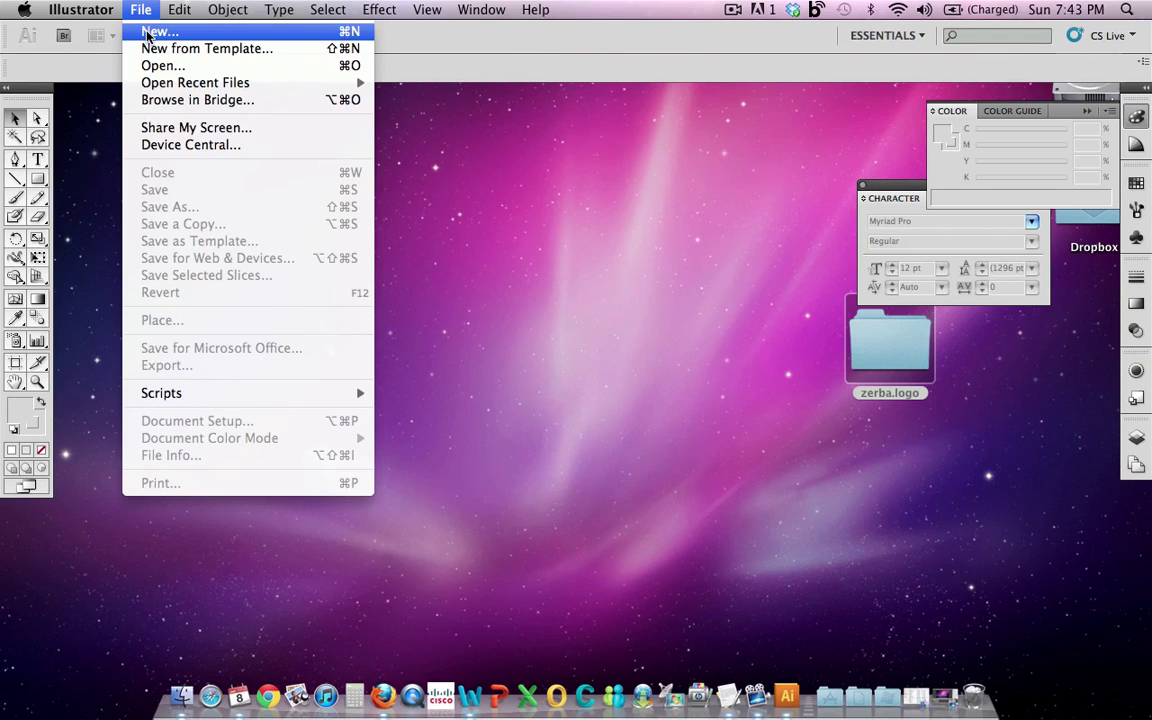
{"action": "left_click", "coordinate": [147, 33]}
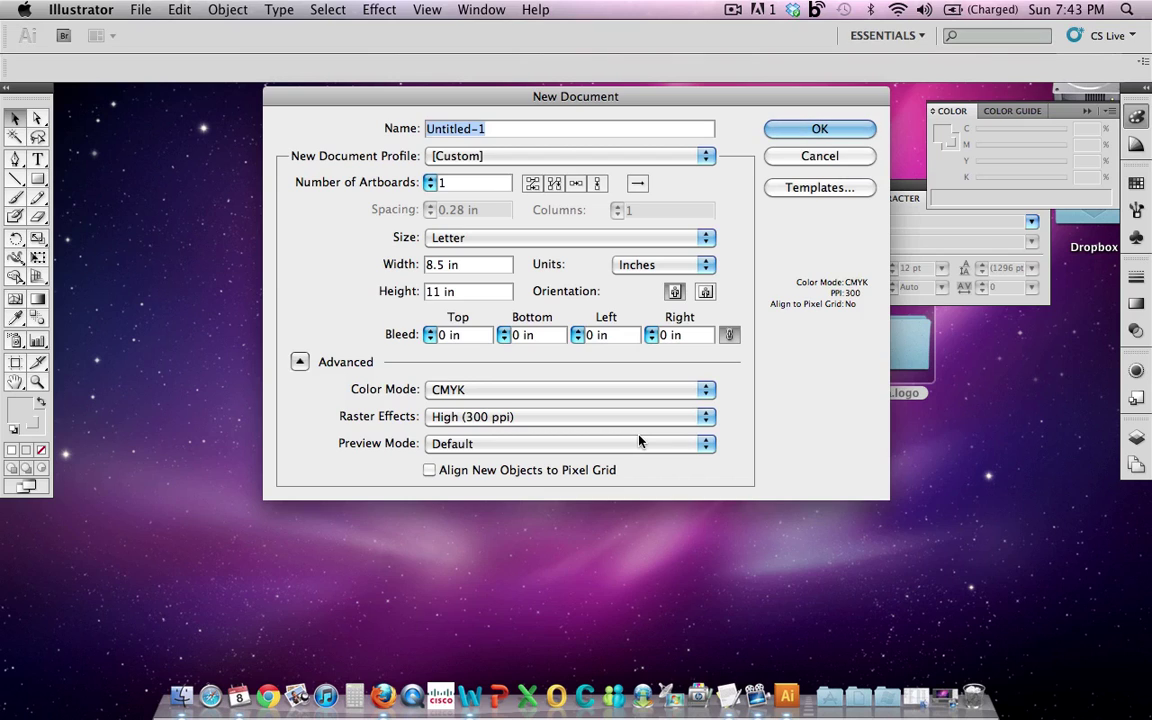
{"action": "left_click", "coordinate": [520, 158]}
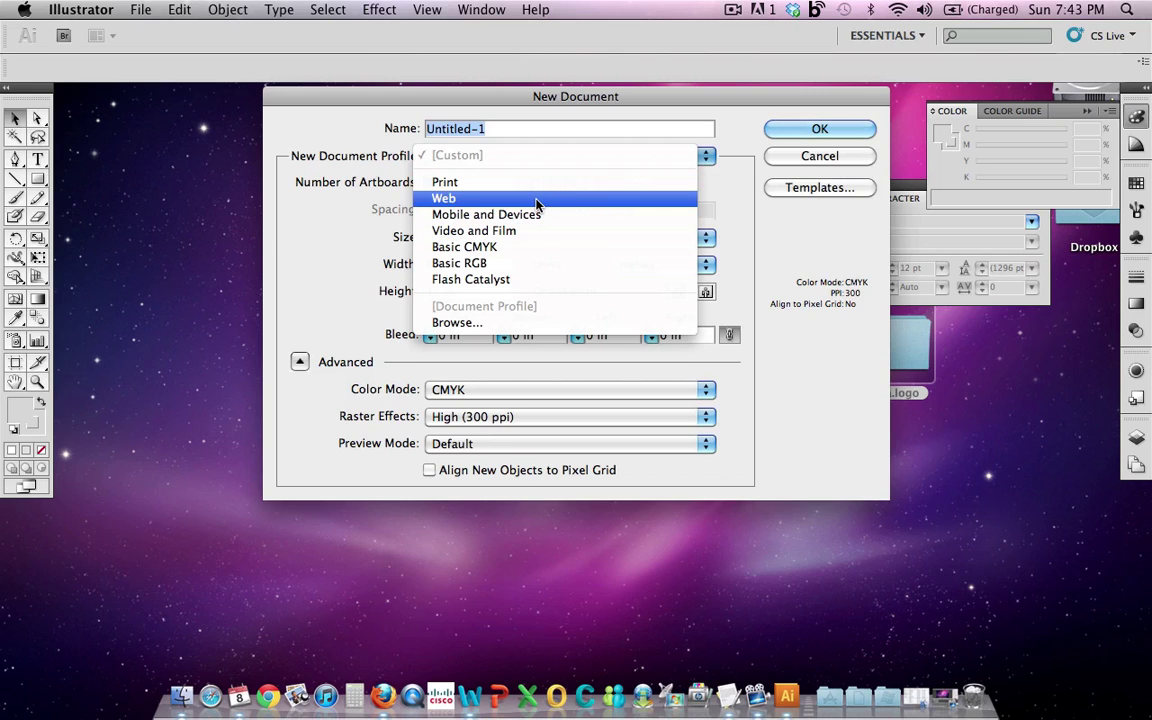
{"action": "left_click", "coordinate": [537, 199]}
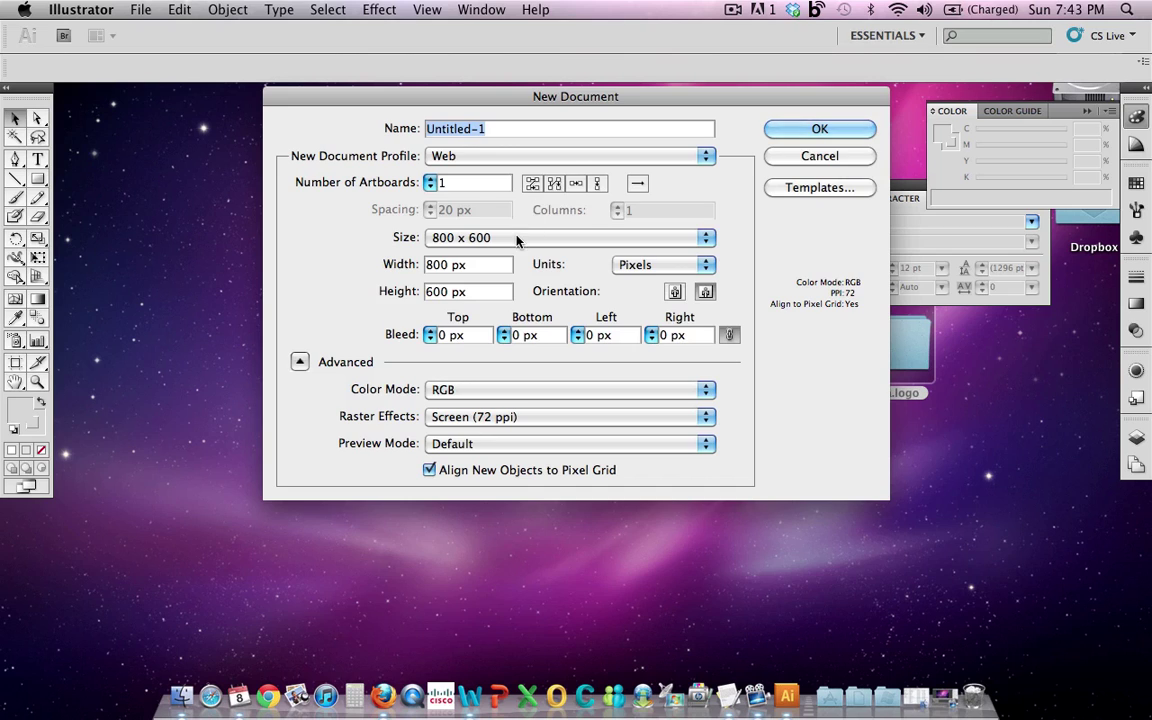
{"action": "left_click", "coordinate": [517, 238]}
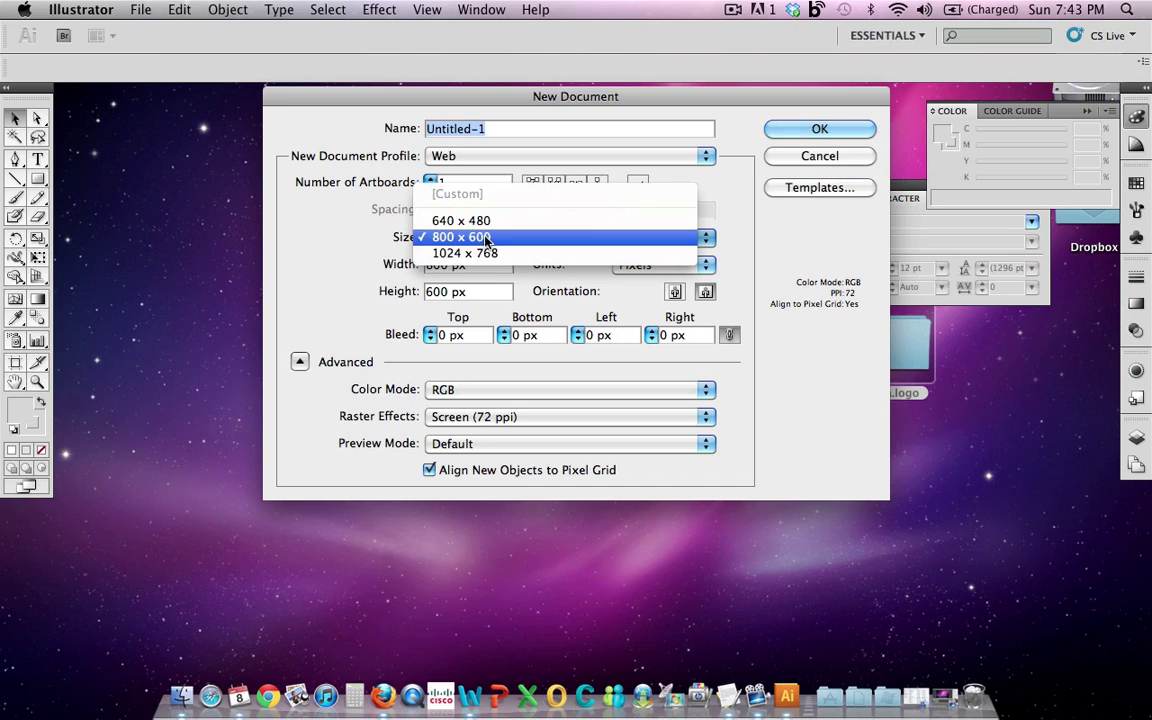
{"action": "left_click", "coordinate": [488, 237]}
Step: Switch the new document profile to Mobile and Devices at 176 x 208 px
{"action": "left_click", "coordinate": [491, 157]}
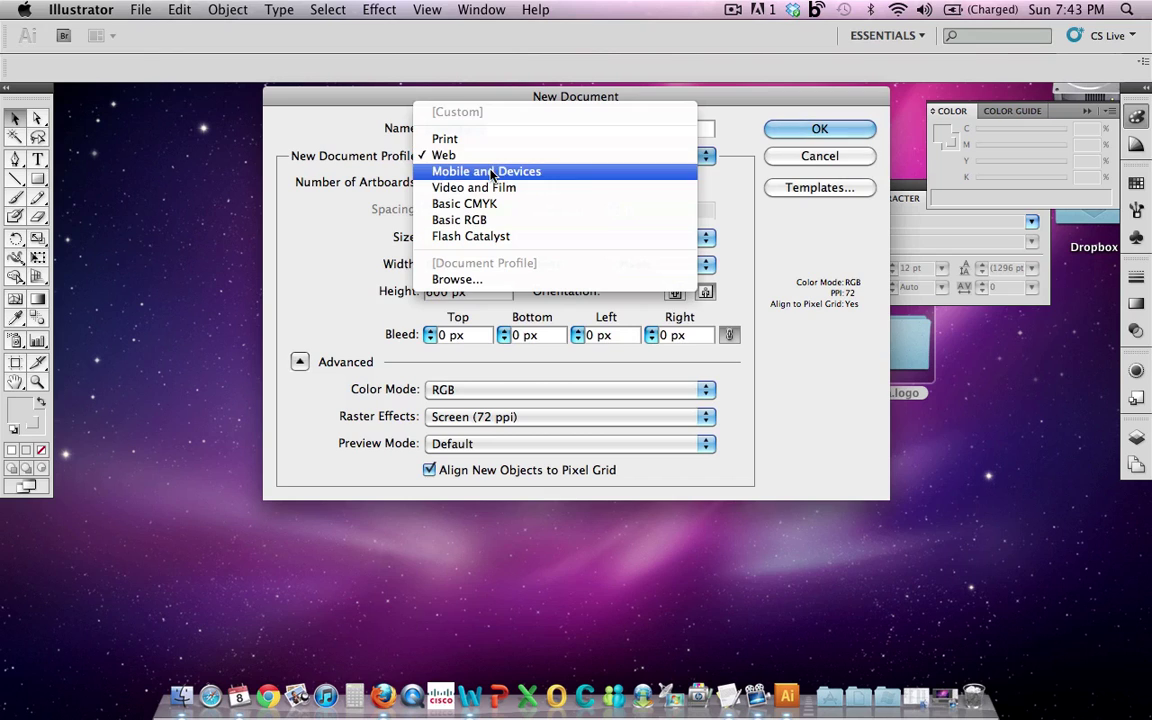
{"action": "left_click", "coordinate": [491, 172]}
{"action": "left_click", "coordinate": [490, 246]}
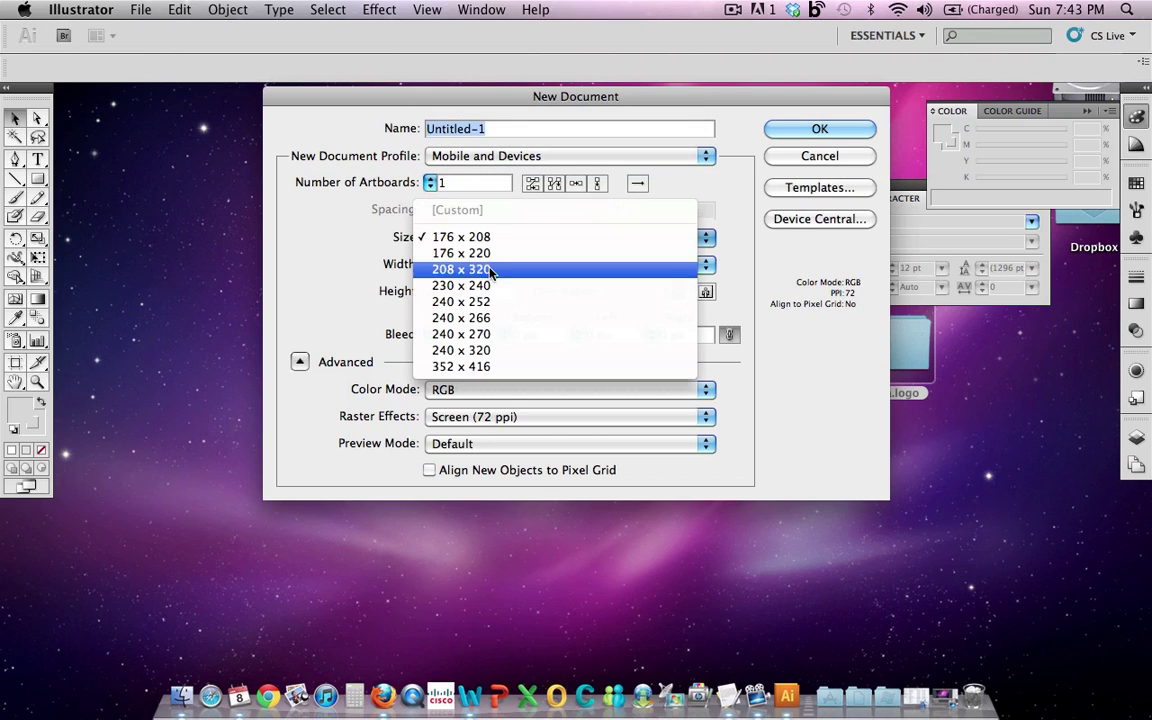
{"action": "left_click", "coordinate": [478, 243]}
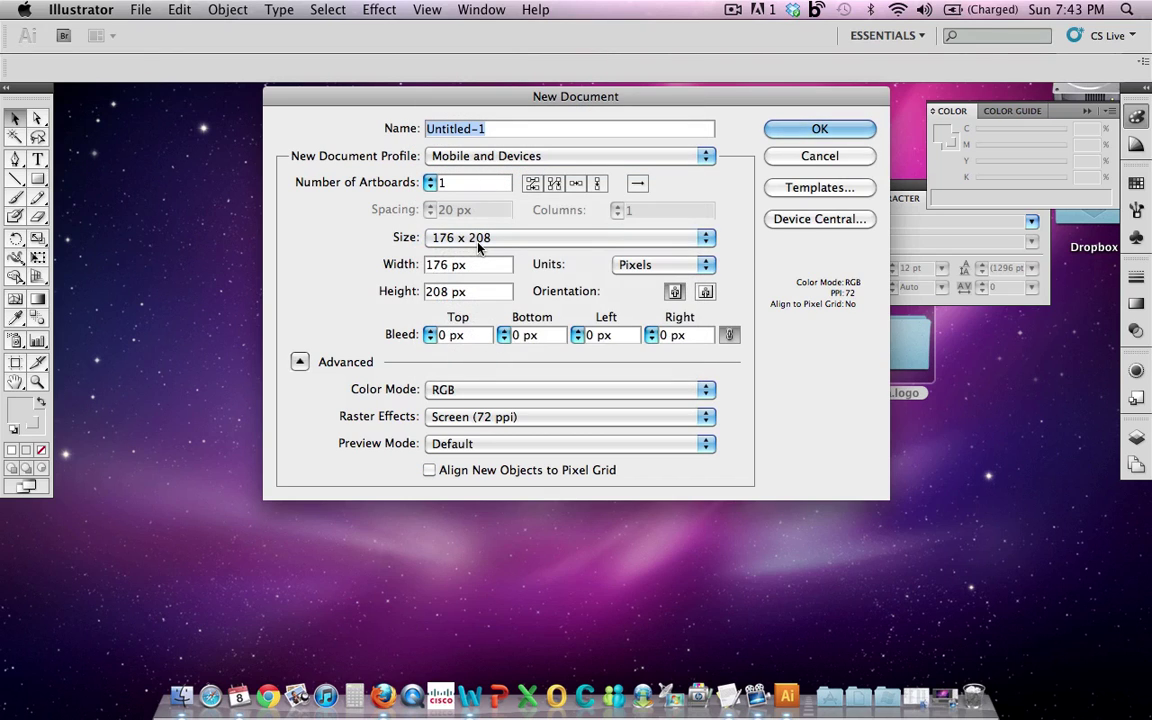
Step: Create a Print-profile Letter document measured in inches with CMYK colour mode
{"action": "left_click", "coordinate": [490, 156]}
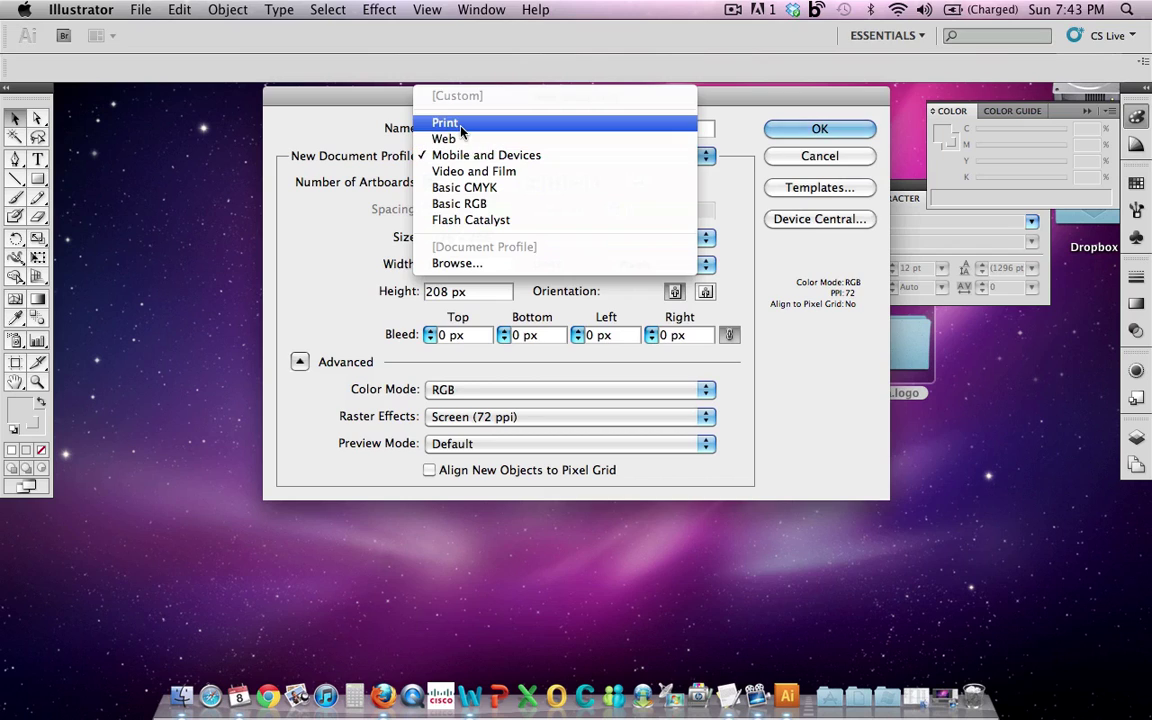
{"action": "left_click", "coordinate": [456, 122]}
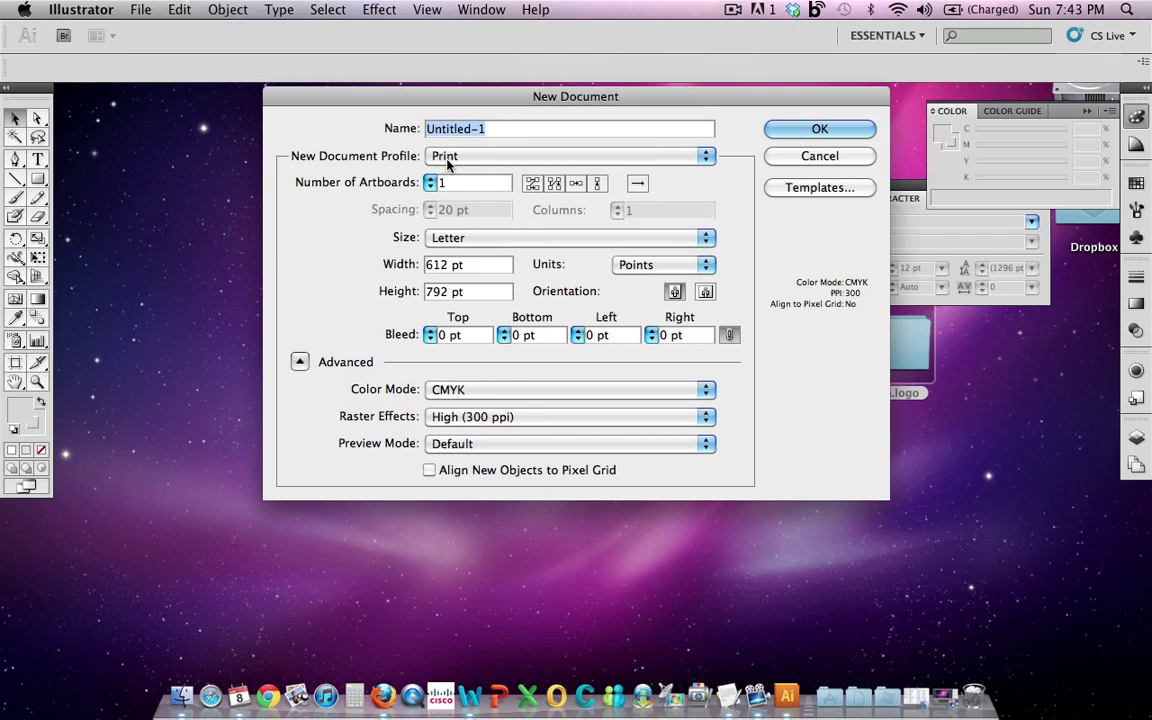
{"action": "left_click", "coordinate": [494, 240]}
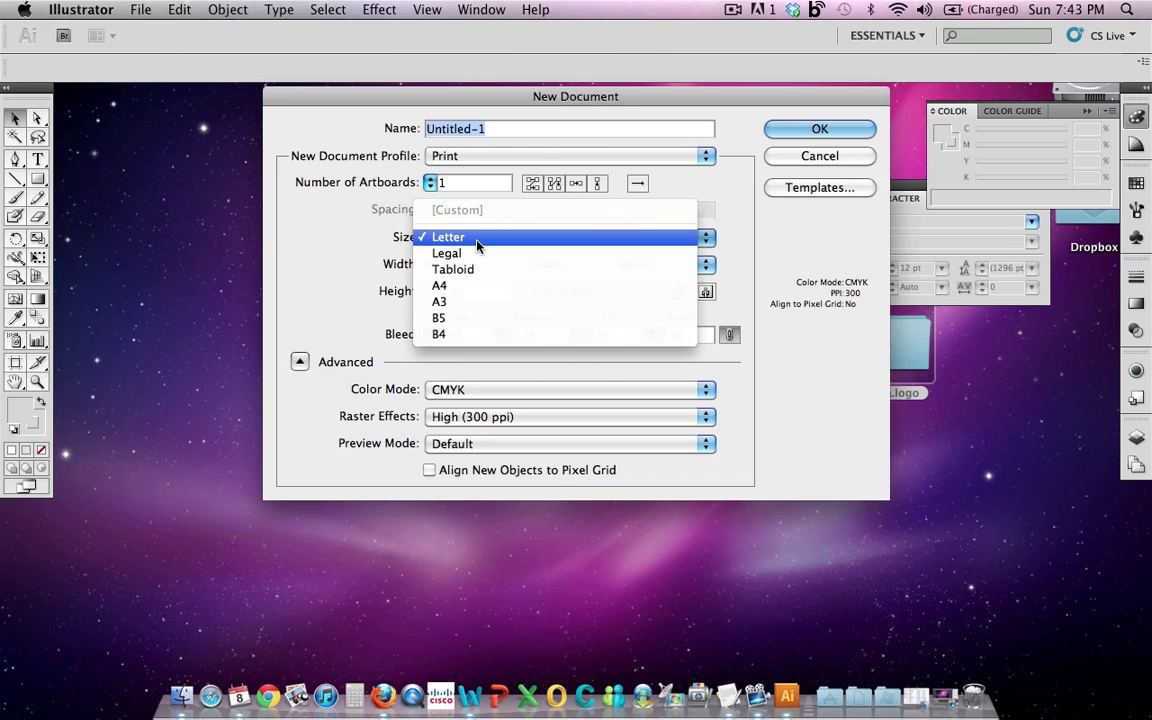
{"action": "left_click", "coordinate": [478, 242]}
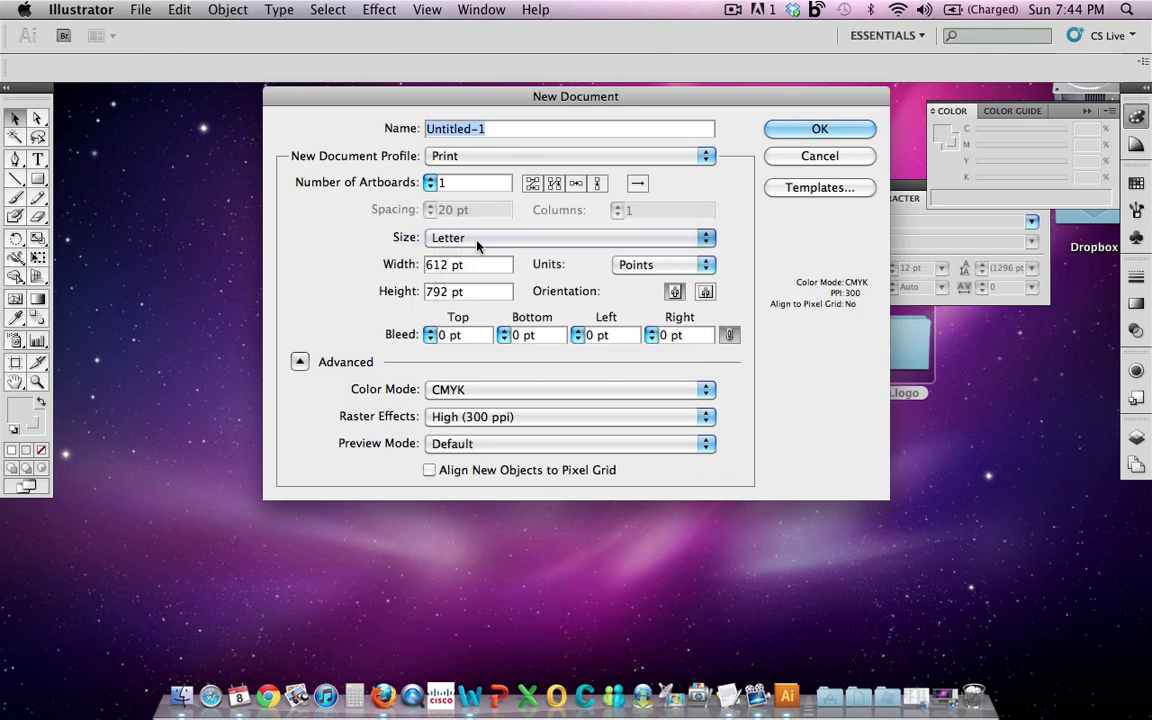
{"action": "left_click", "coordinate": [667, 268]}
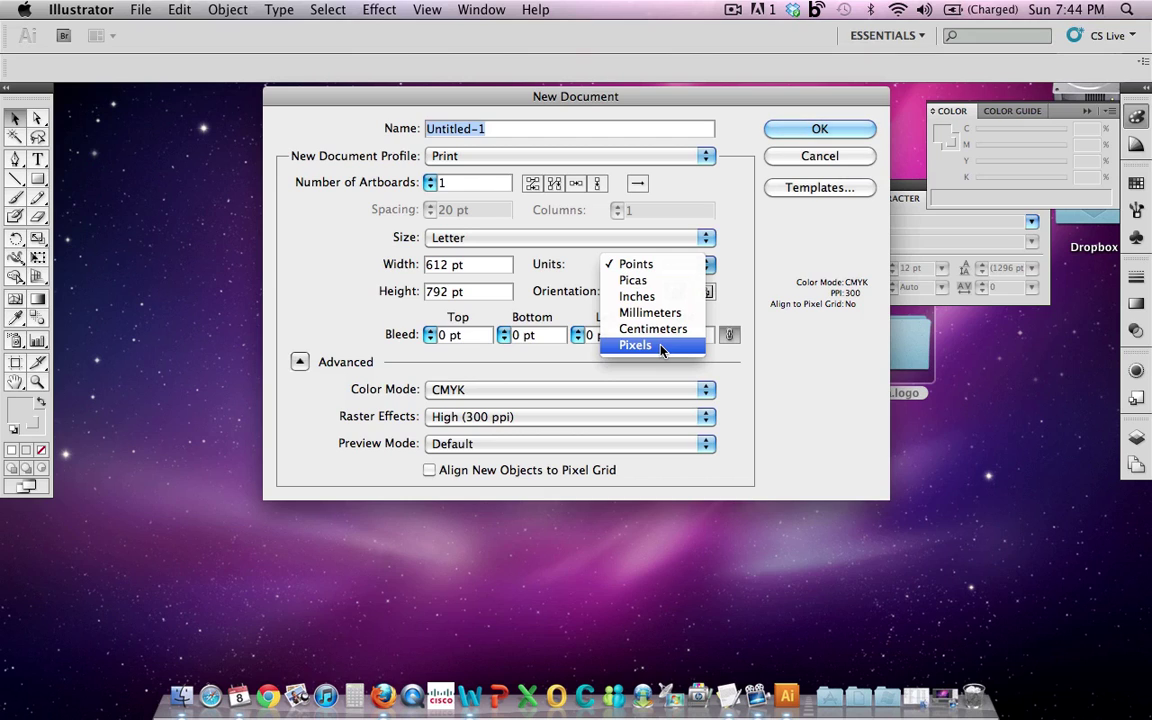
{"action": "left_click", "coordinate": [637, 296]}
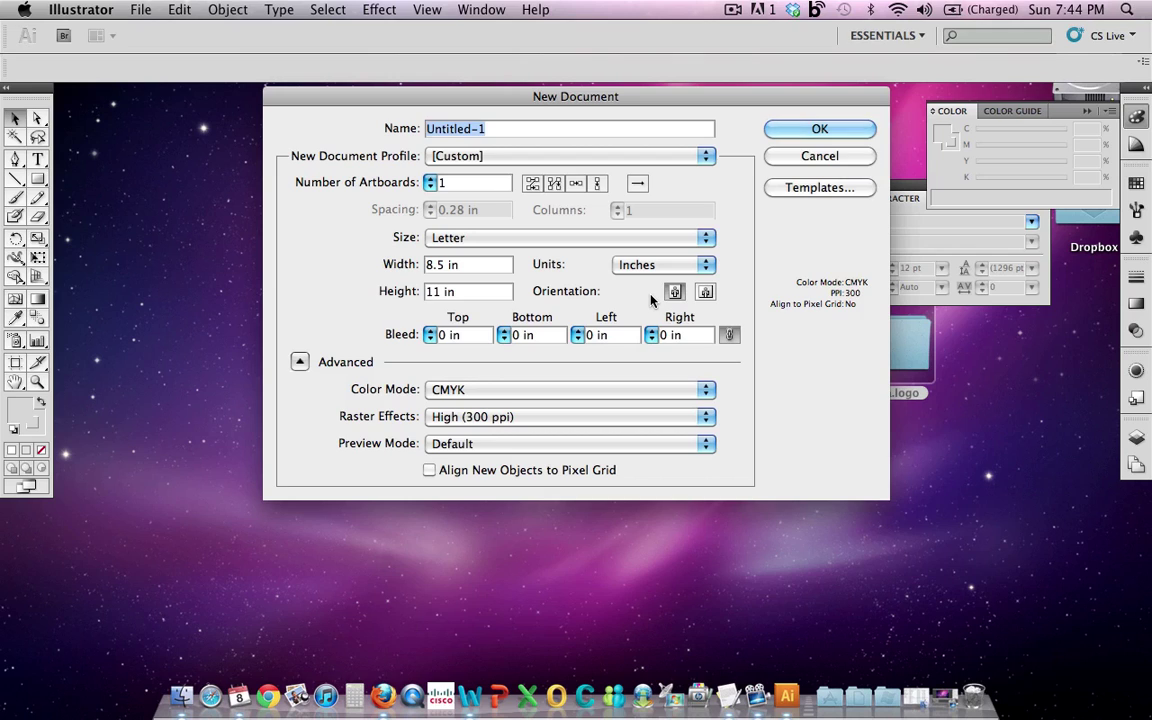
{"action": "left_click", "coordinate": [463, 389]}
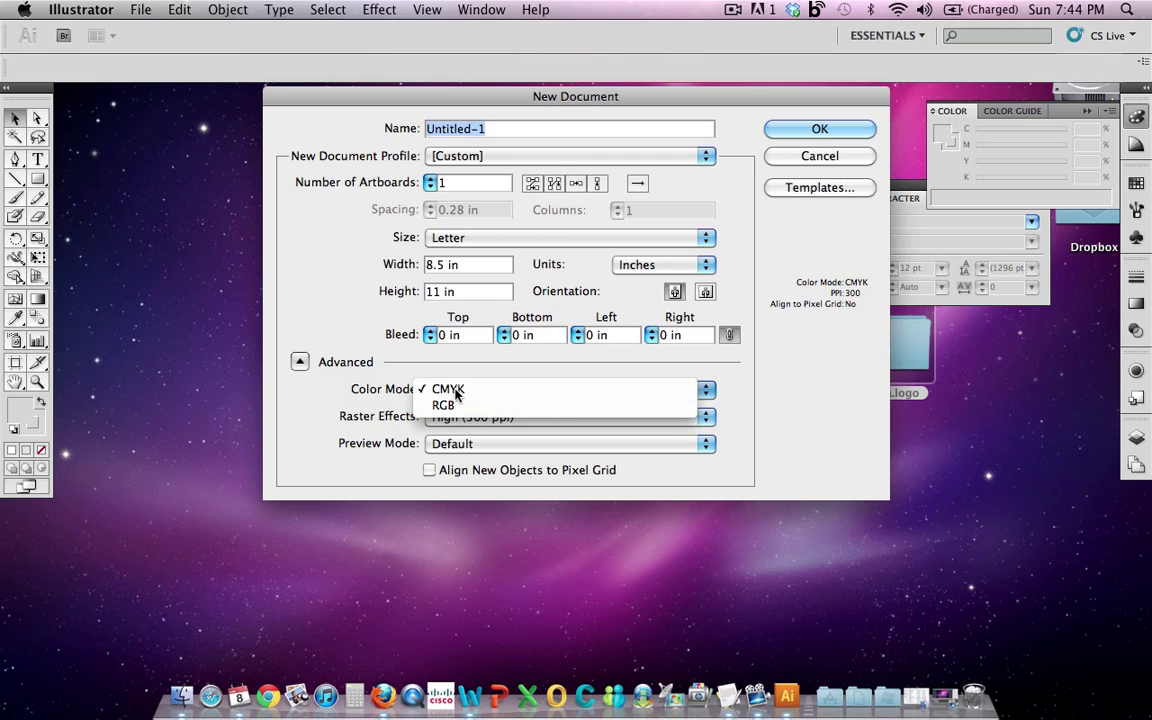
{"action": "left_click", "coordinate": [458, 389]}
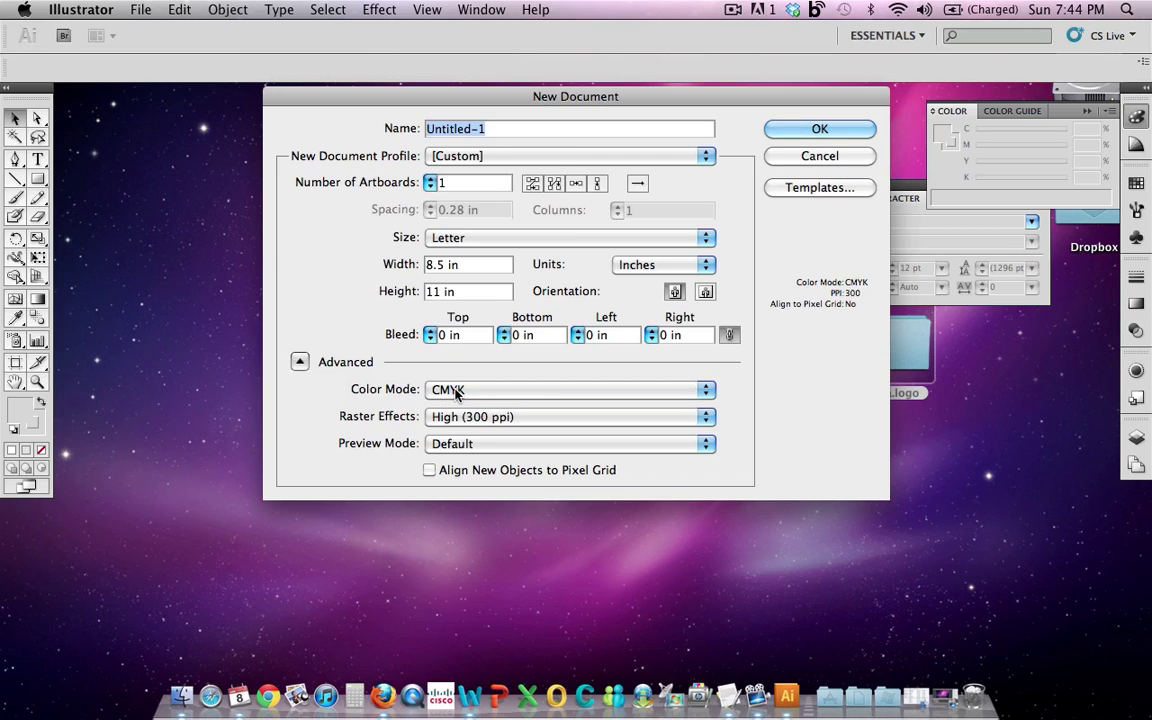
{"action": "left_click", "coordinate": [797, 128]}
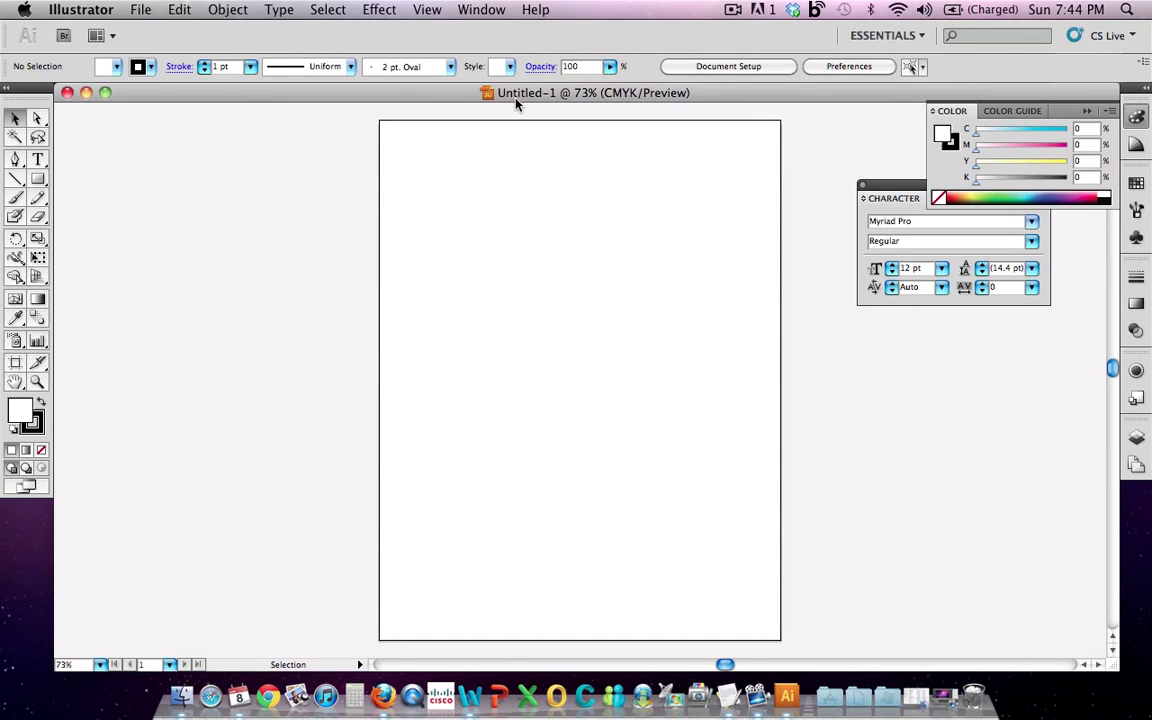
Step: Save the document as zerba.logo.ai in the desktop zerba.logo folder with default Illustrator options
{"action": "left_click", "coordinate": [141, 10]}
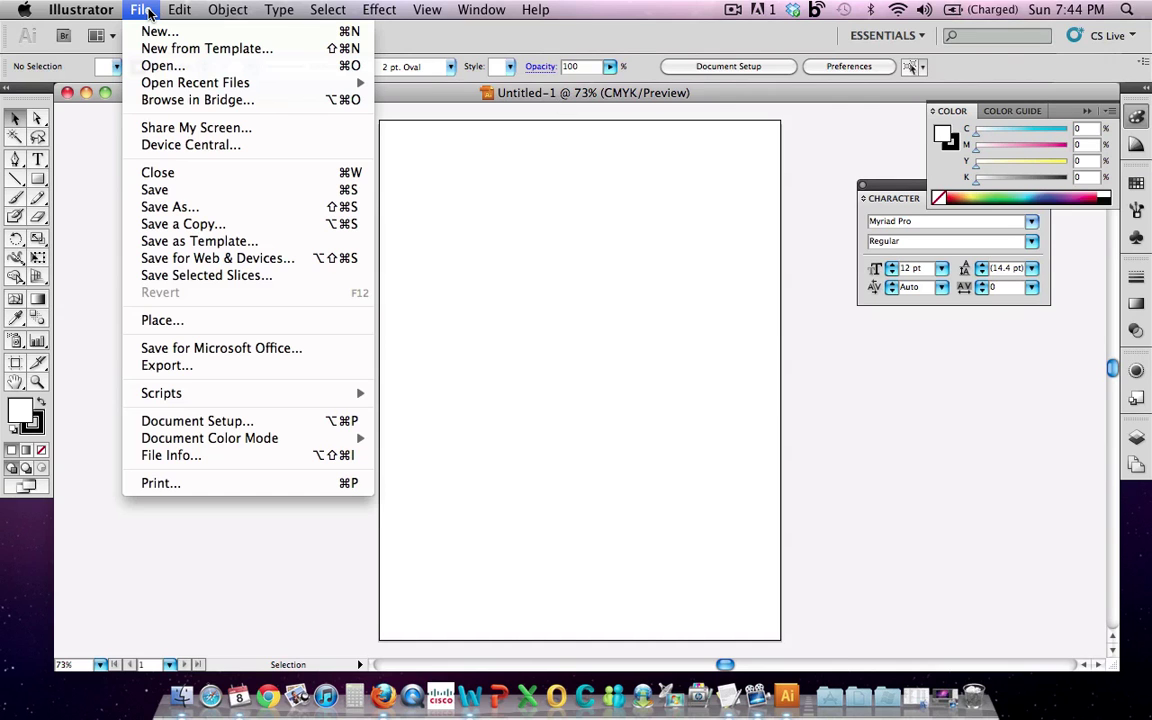
{"action": "left_click", "coordinate": [170, 206]}
{"action": "left_click", "coordinate": [490, 187]}
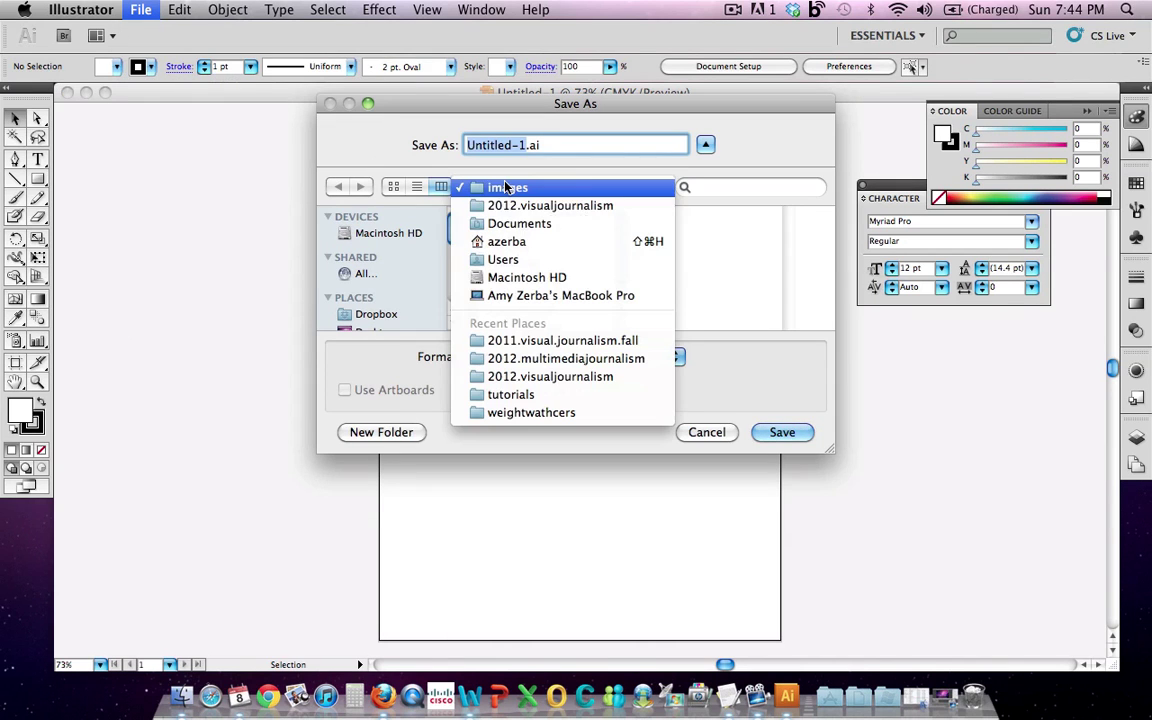
{"action": "left_click", "coordinate": [507, 242]}
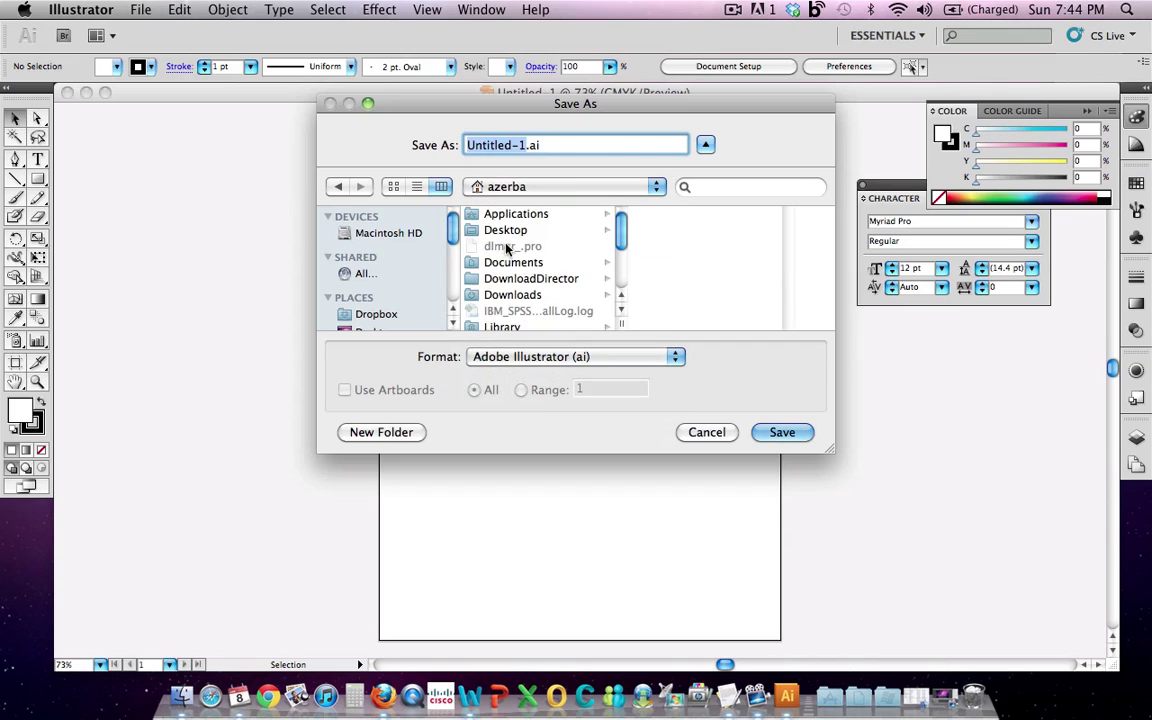
{"action": "left_click", "coordinate": [505, 230]}
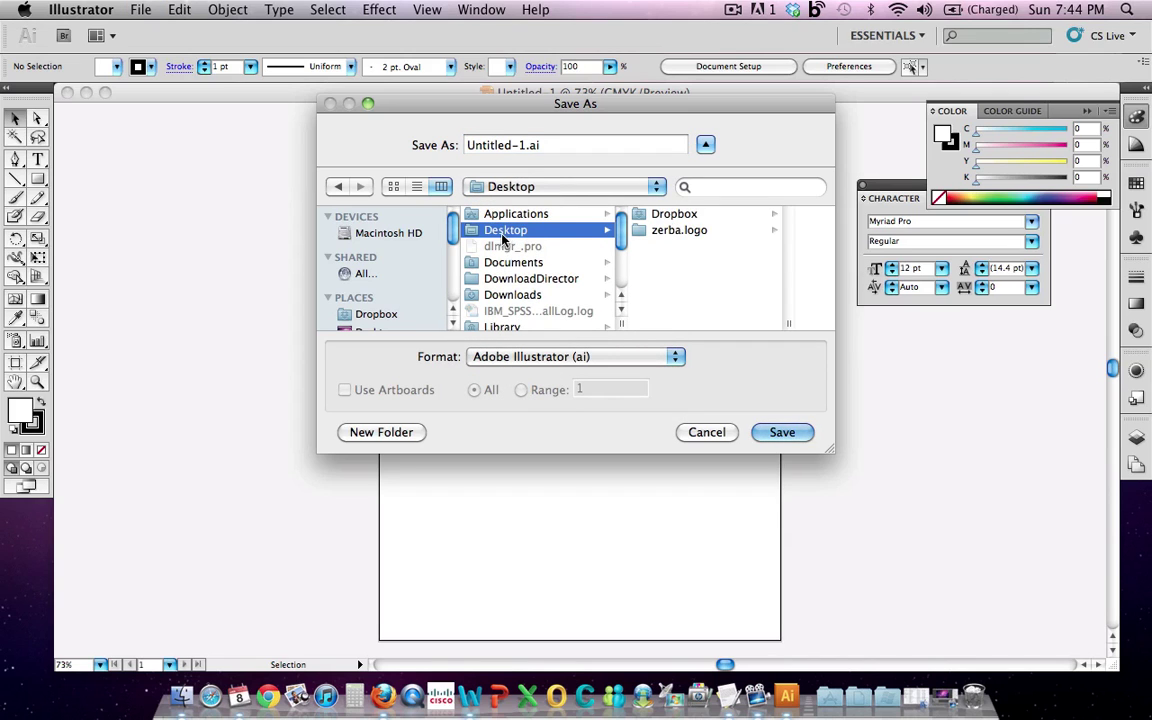
{"action": "left_click", "coordinate": [677, 230]}
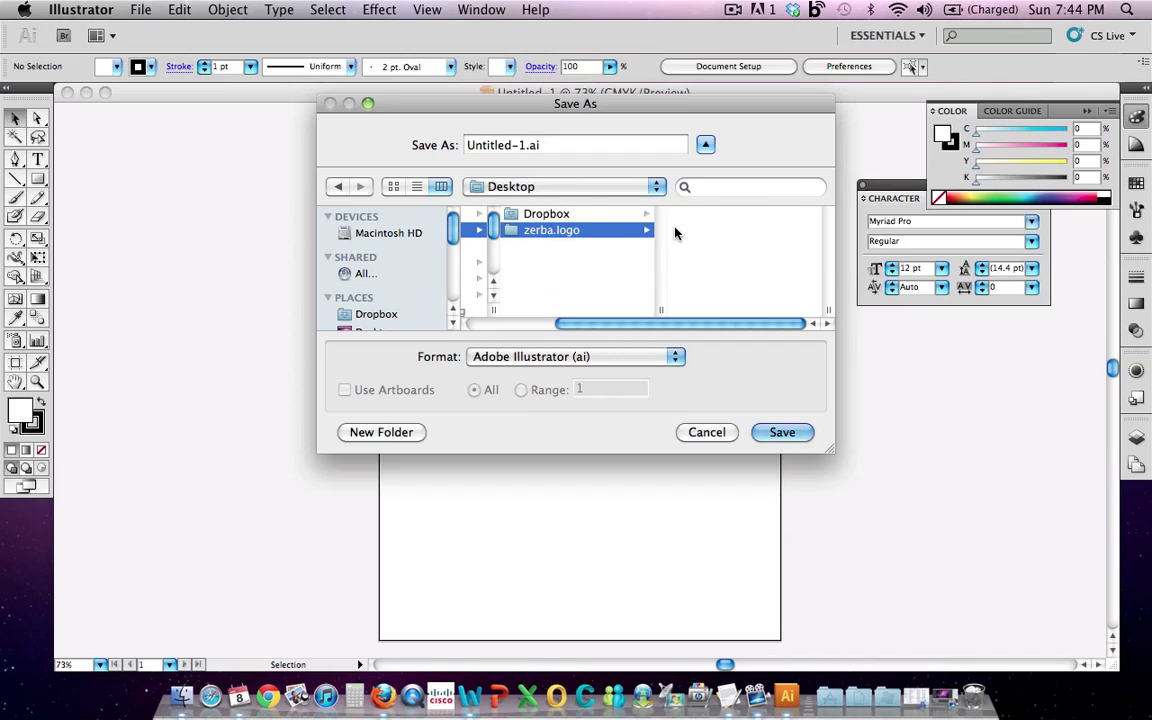
{"action": "left_click", "coordinate": [524, 146]}
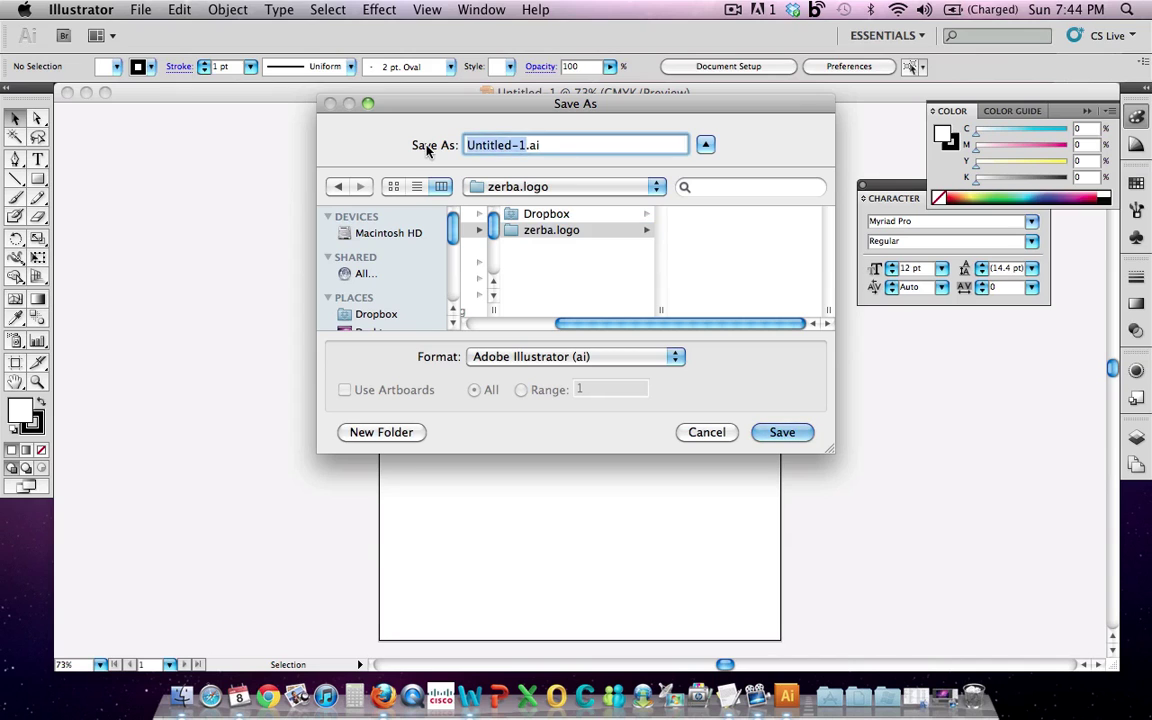
{"action": "type", "text": "zerba.logo"}
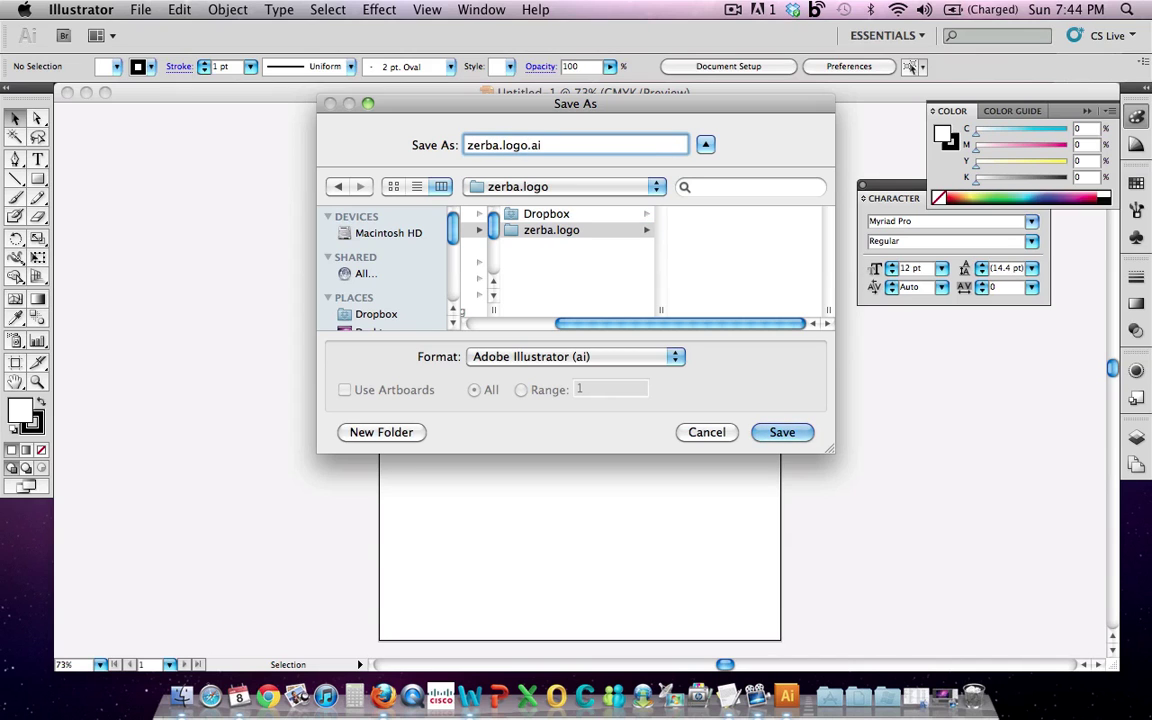
{"action": "key", "text": "Return"}
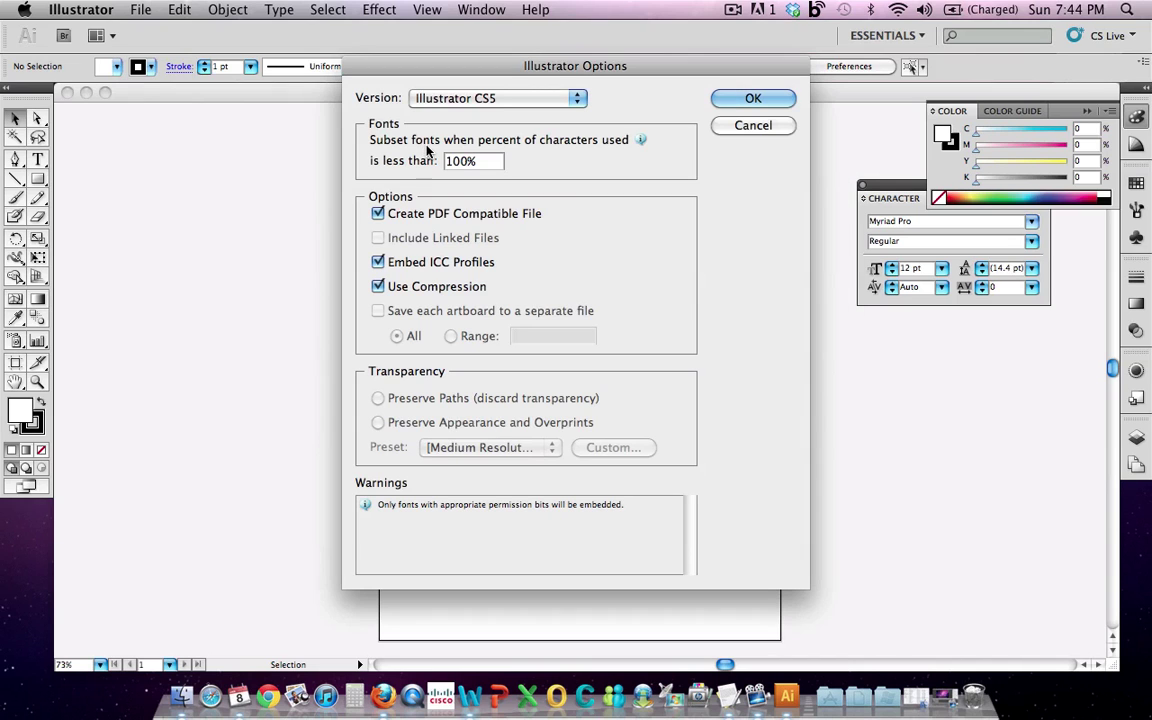
{"action": "left_click", "coordinate": [742, 100]}
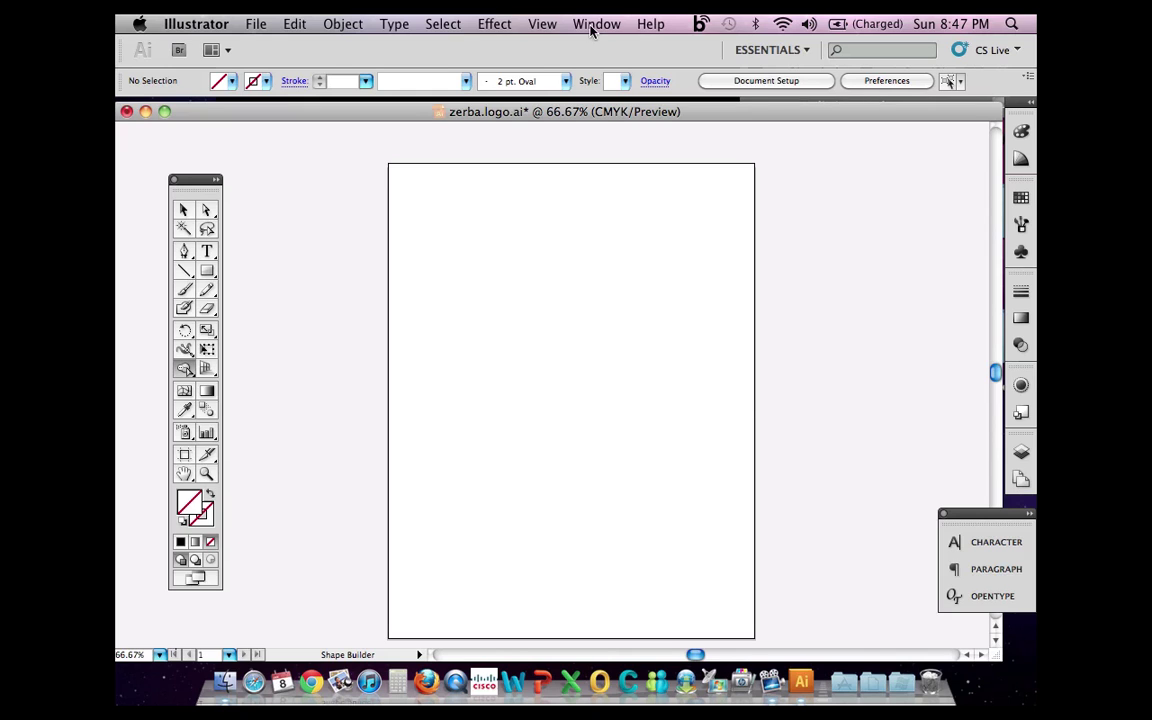
Step: Turn on Show Rulers from the View menu, leaving the Guides options unchanged
{"action": "left_click", "coordinate": [542, 23]}
{"action": "mouse_move", "coordinate": [585, 394]}
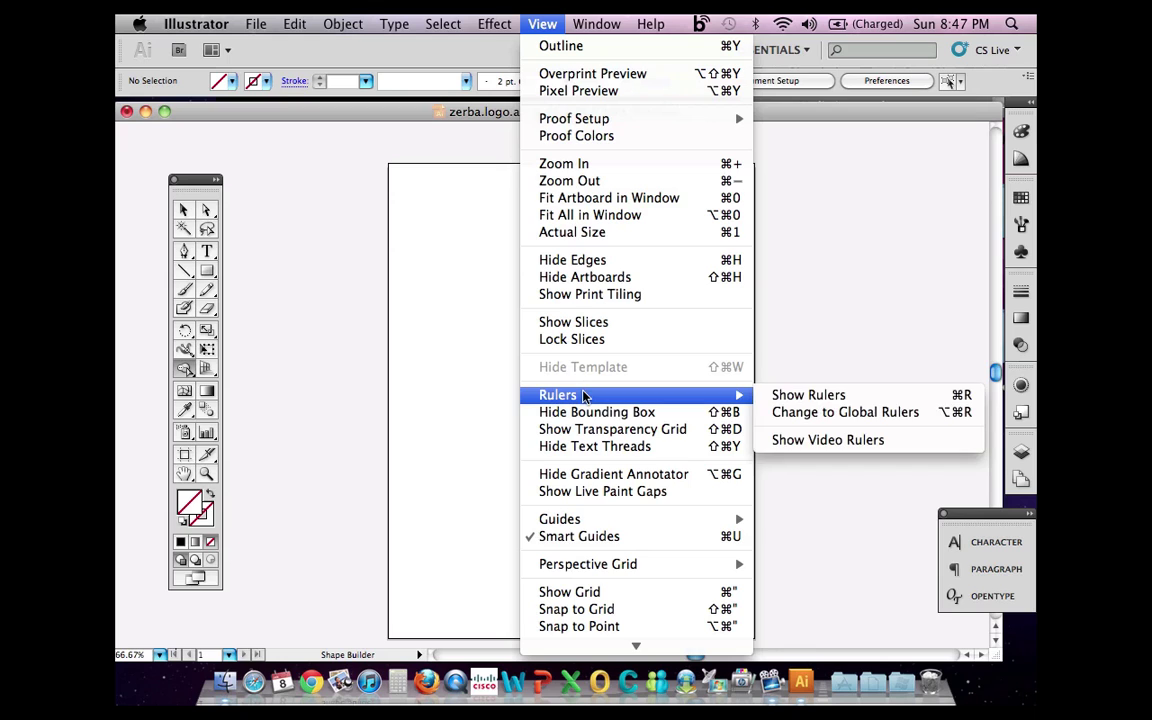
{"action": "left_click", "coordinate": [798, 394]}
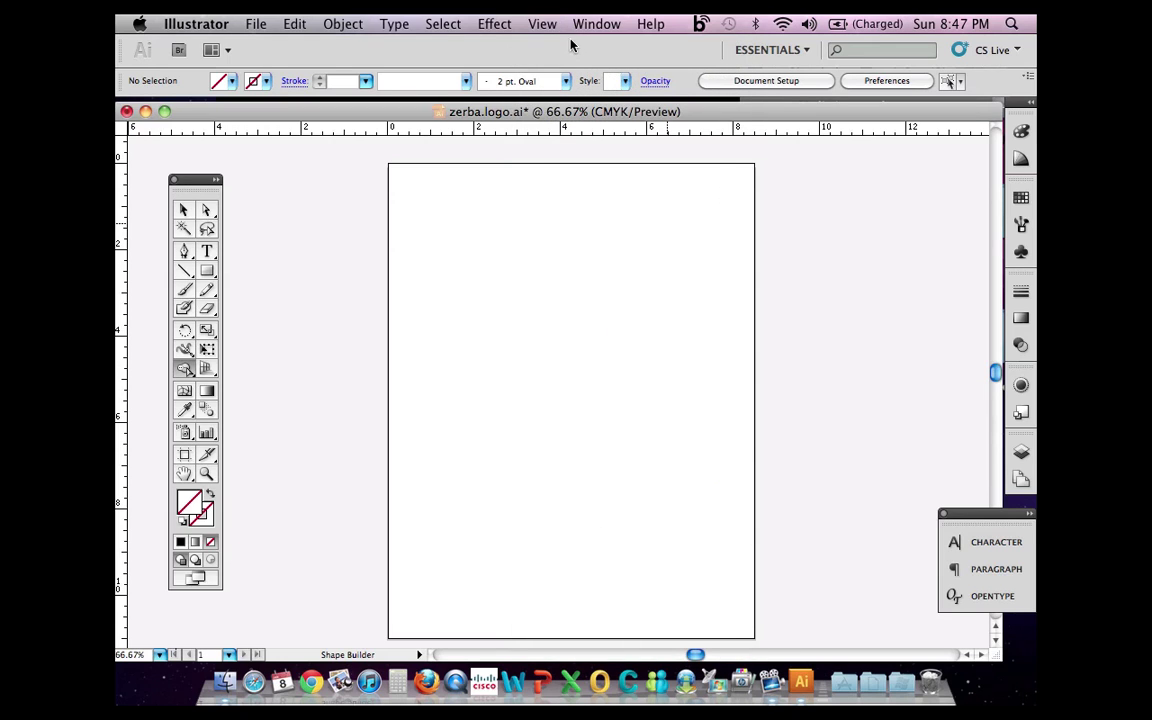
{"action": "left_click", "coordinate": [542, 23]}
{"action": "mouse_move", "coordinate": [580, 522]}
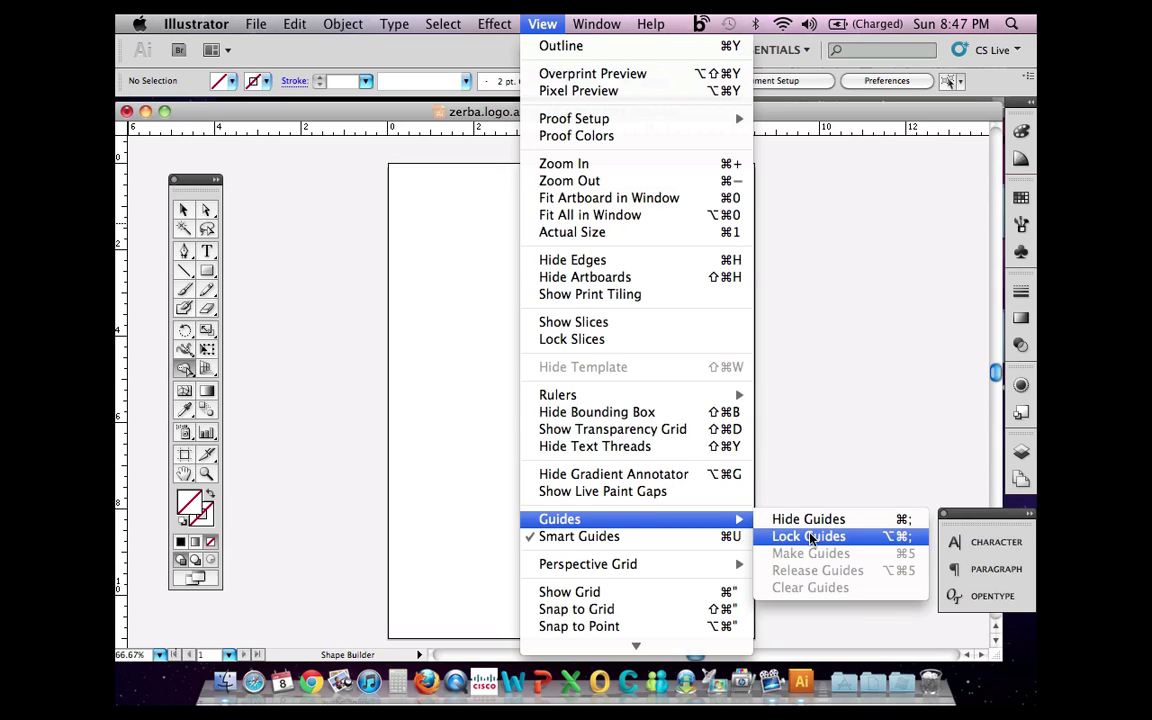
{"action": "left_click", "coordinate": [468, 371]}
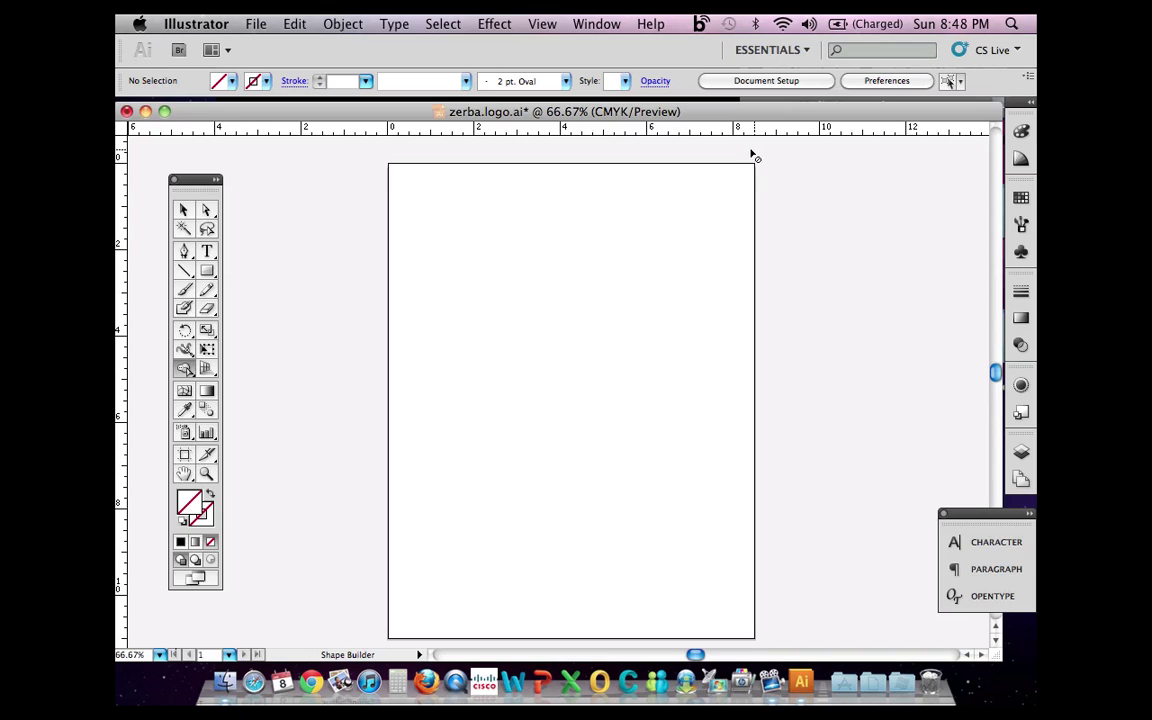
Step: Place two vertical and two horizontal guides, moving the ruler origin to the top-left intersection
{"action": "left_click_drag", "start_coordinate": [120, 244], "coordinate": [442, 237]}
{"action": "left_click_drag", "start_coordinate": [122, 290], "coordinate": [700, 262]}
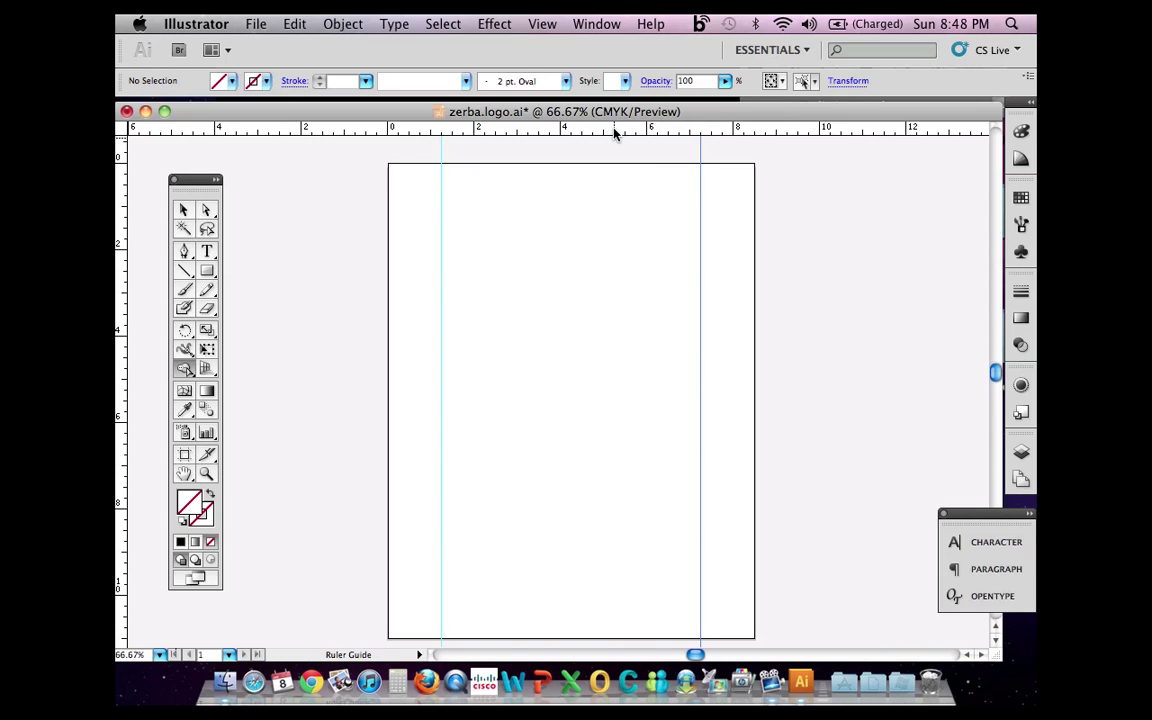
{"action": "left_click_drag", "start_coordinate": [614, 133], "coordinate": [613, 185]}
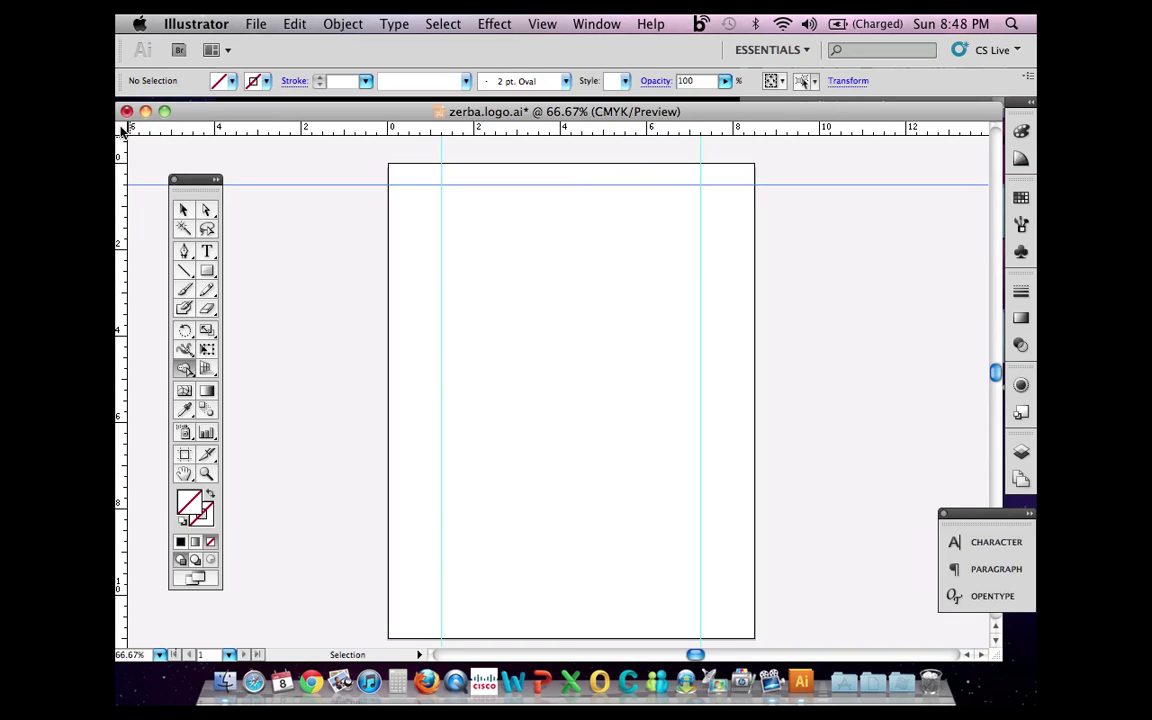
{"action": "left_click_drag", "start_coordinate": [121, 126], "coordinate": [443, 183]}
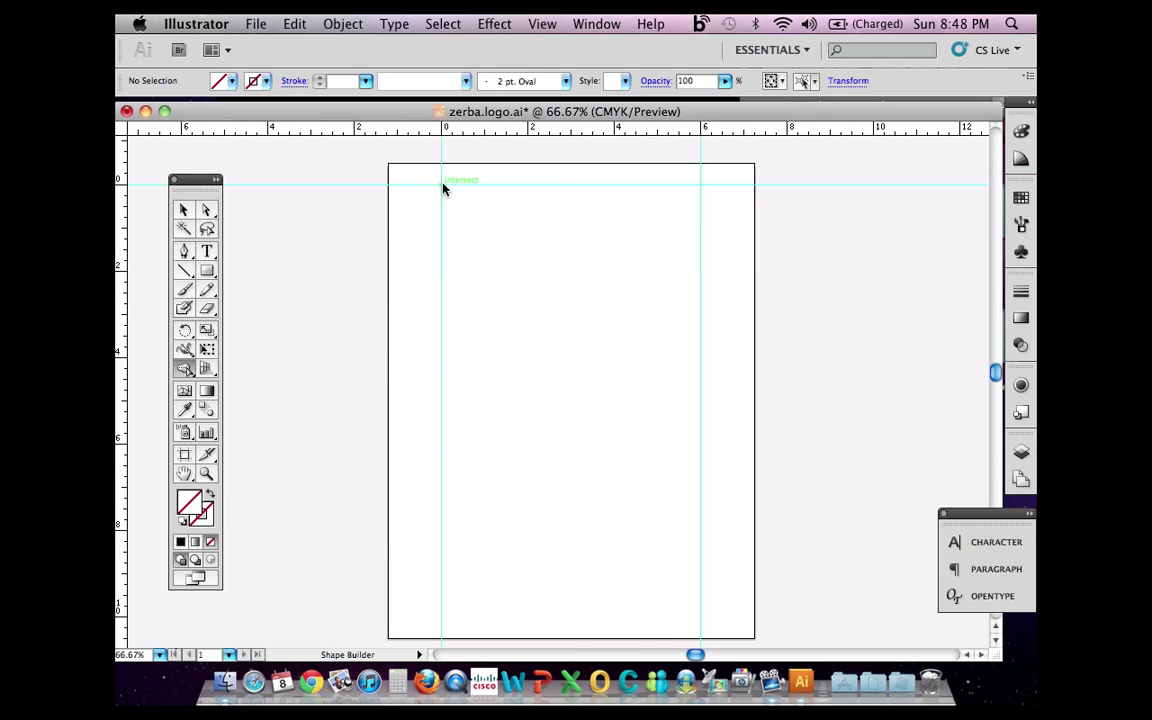
{"action": "left_click", "coordinate": [455, 184], "text": "super"}
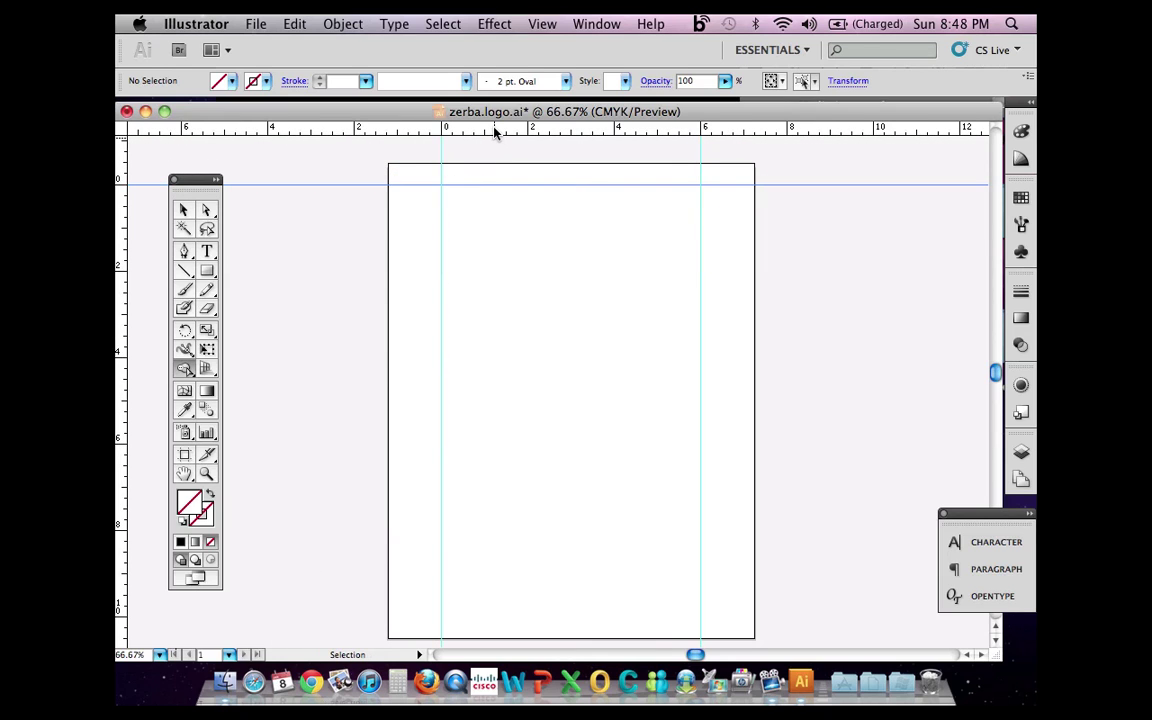
{"action": "left_click_drag", "start_coordinate": [493, 130], "coordinate": [465, 320]}
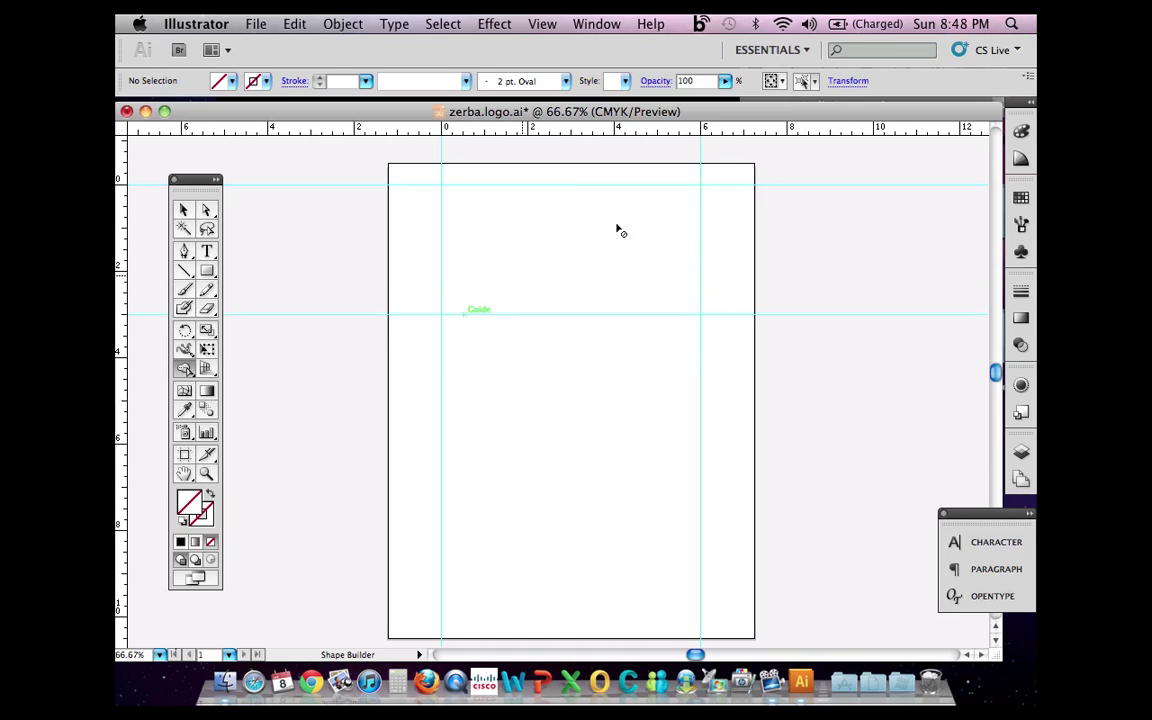
Step: Zoom in on the top part of the page
{"action": "left_click", "coordinate": [207, 475]}
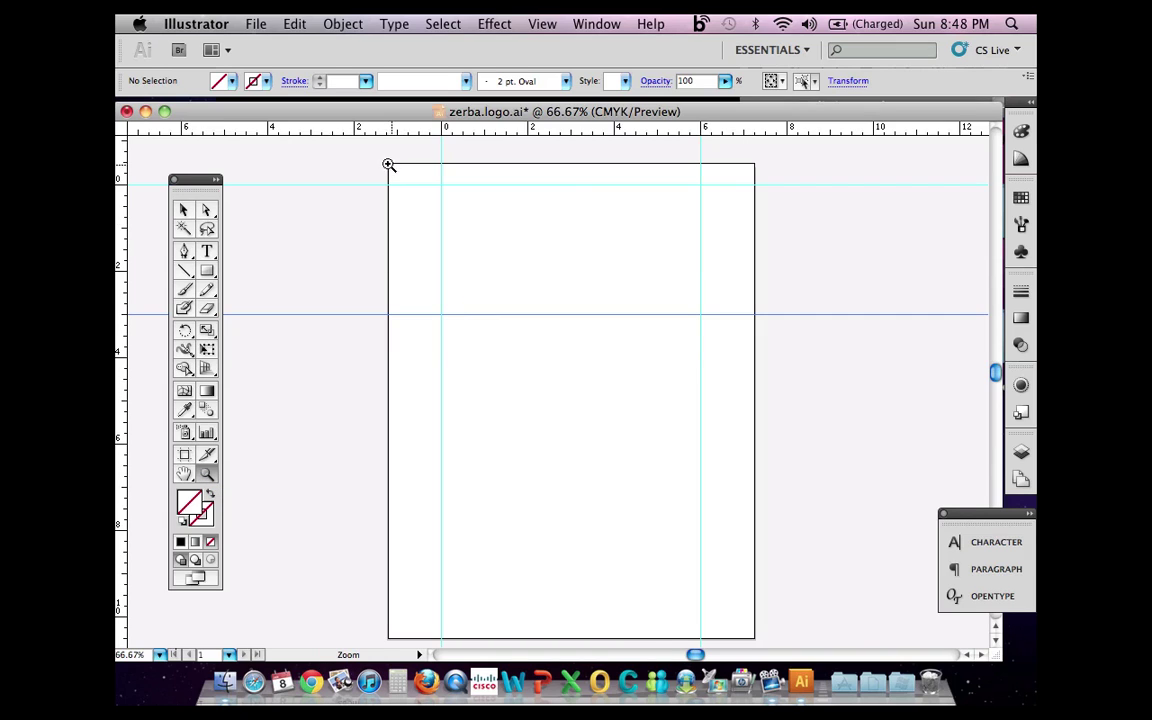
{"action": "left_click_drag", "start_coordinate": [362, 156], "coordinate": [786, 344]}
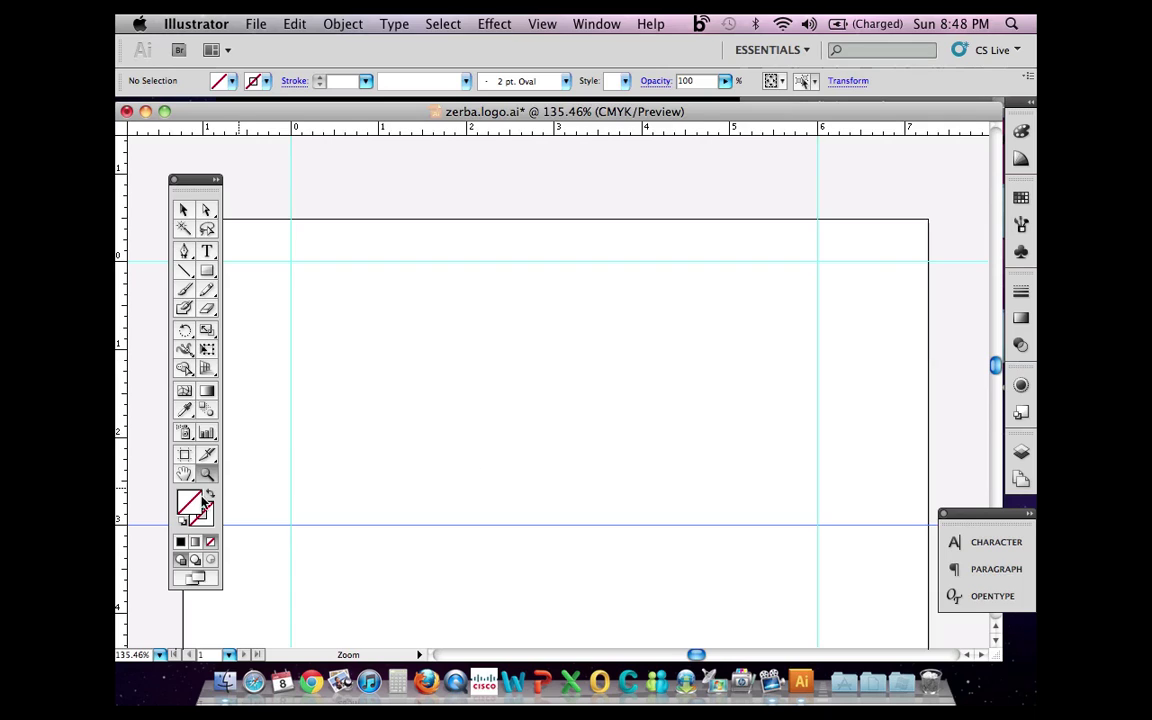
{"action": "left_click", "coordinate": [182, 210]}
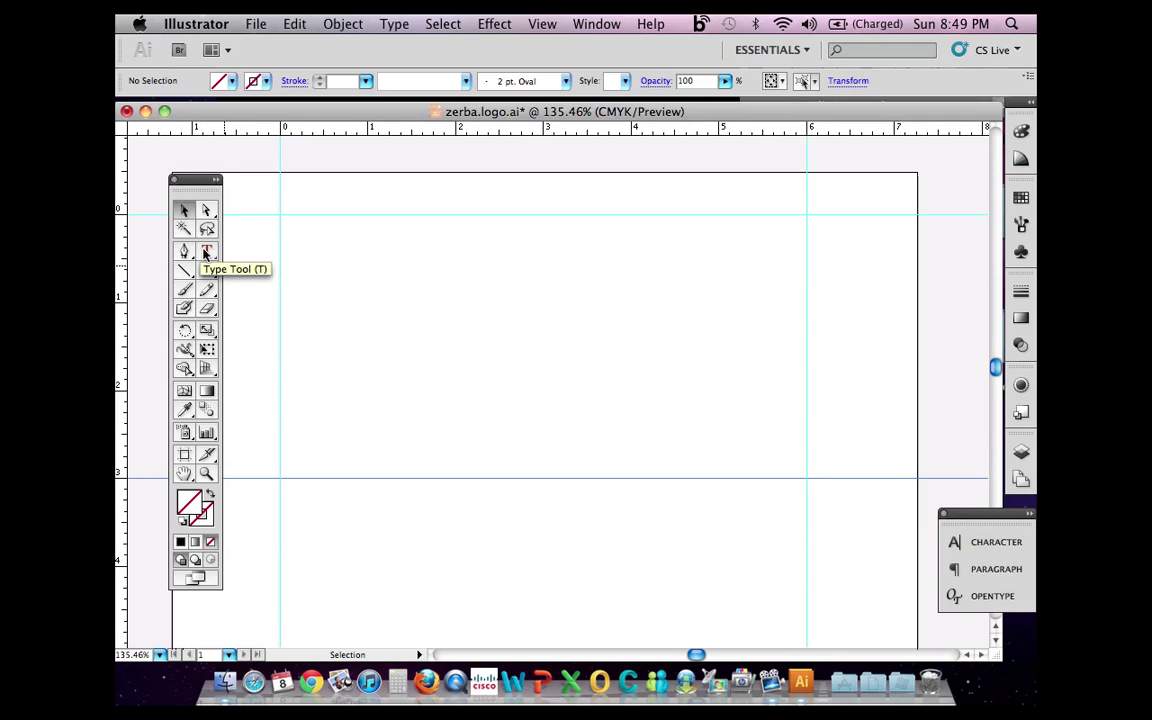
Step: Draw a text area below the top-left guide intersection and type Mary Typeface
{"action": "left_click", "coordinate": [206, 252]}
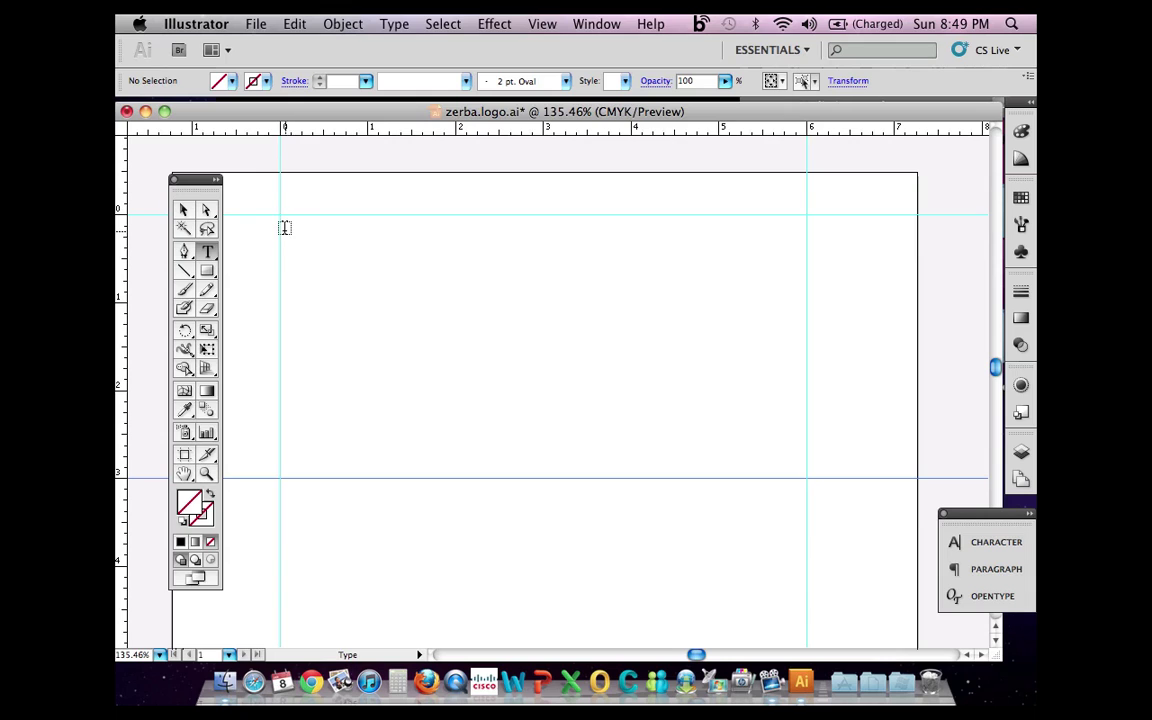
{"action": "left_click_drag", "start_coordinate": [284, 229], "coordinate": [780, 388]}
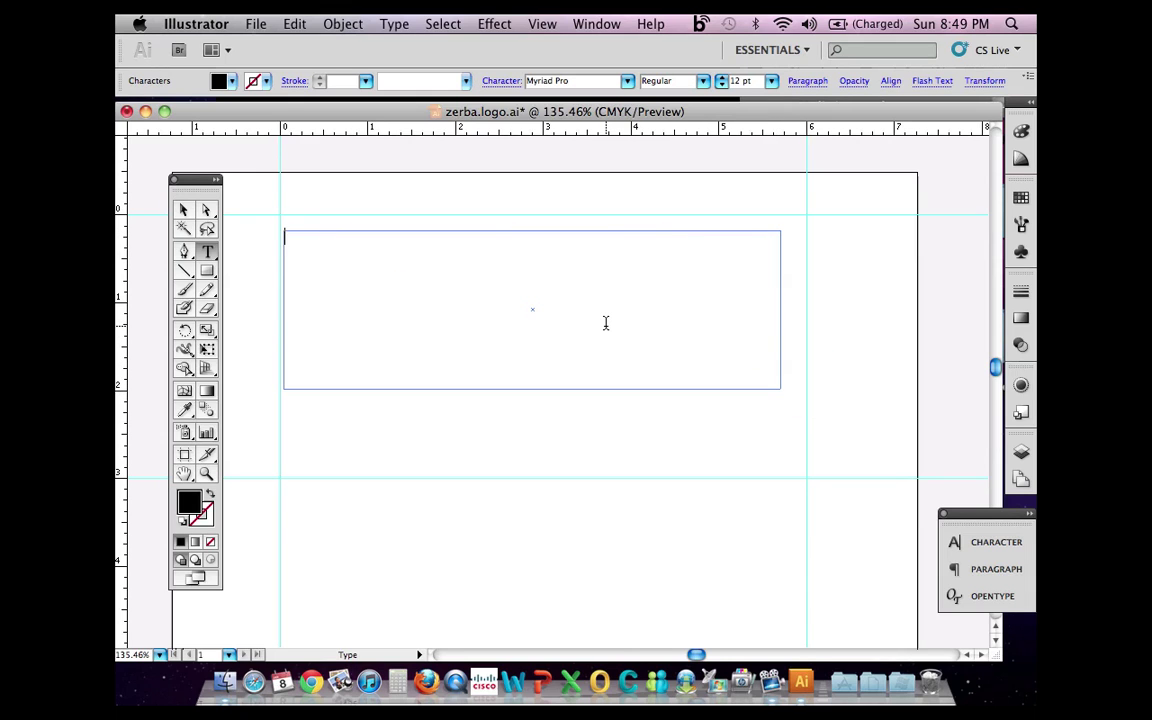
{"action": "type", "text": "Mary typ"}
{"action": "key", "text": "BackSpace"}
{"action": "key", "text": "BackSpace"}
{"action": "key", "text": "BackSpace"}
{"action": "type", "text": "Typeface"}
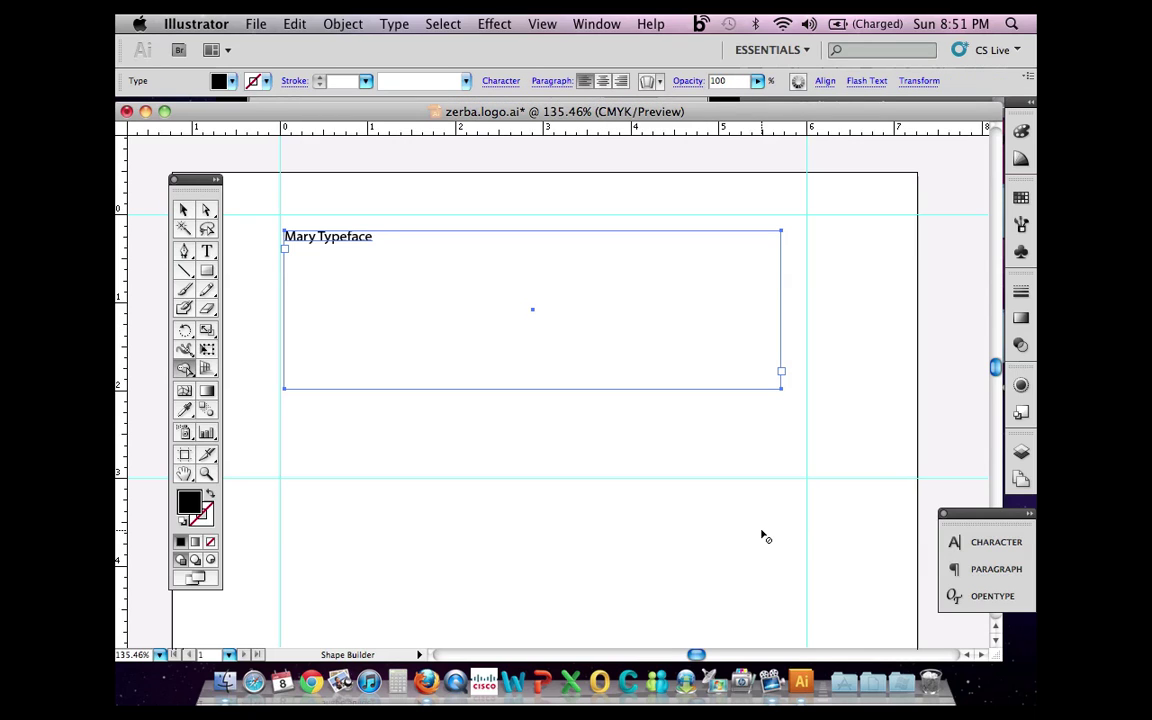
Step: Change the Mary Typeface font from Myriad Pro to Hobo Std Medium in the Character panel
{"action": "left_click", "coordinate": [993, 545]}
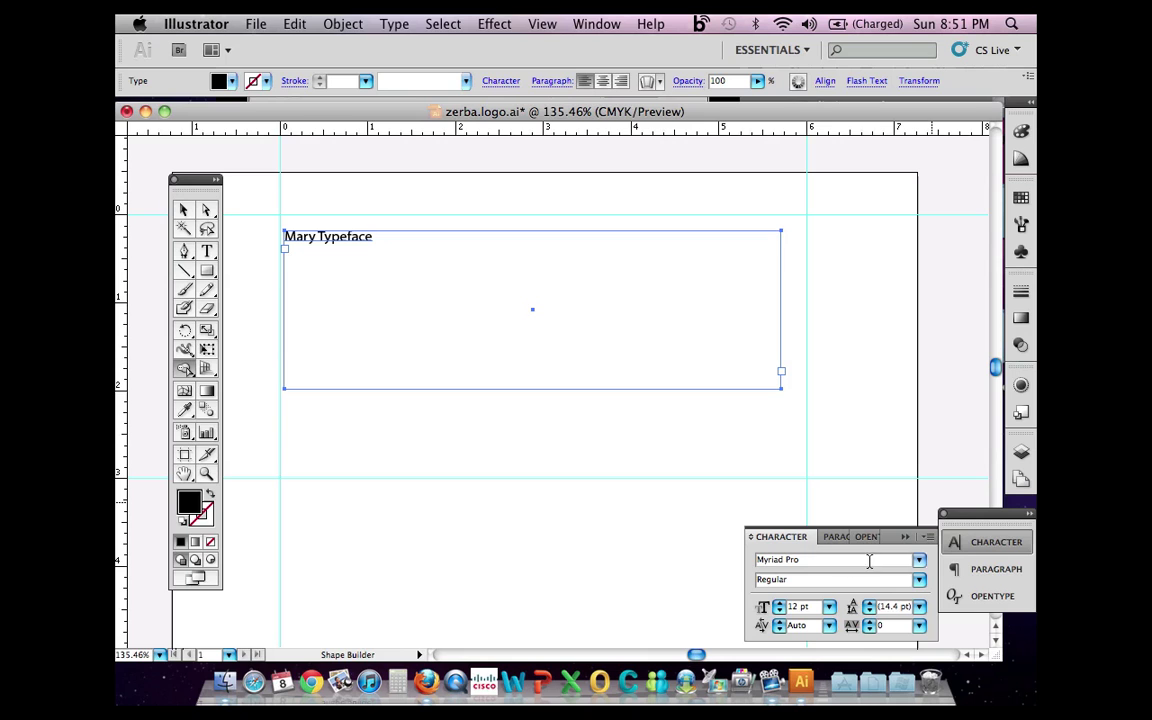
{"action": "left_click", "coordinate": [918, 560]}
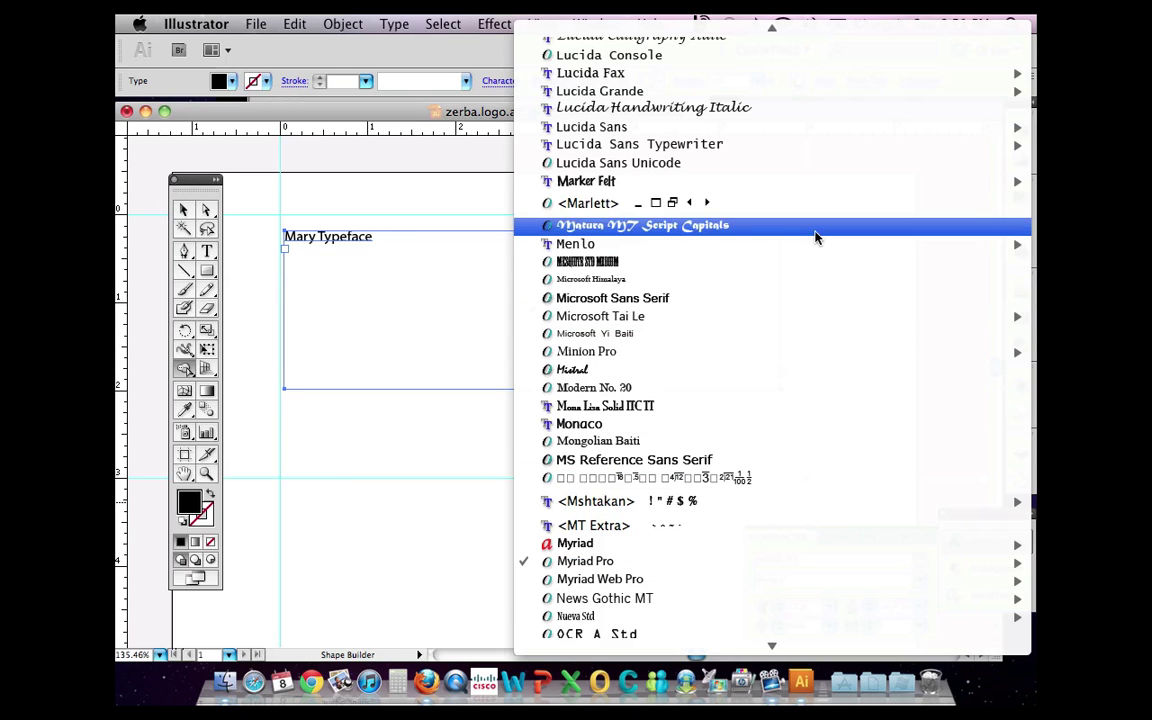
{"action": "mouse_move", "coordinate": [737, 20]}
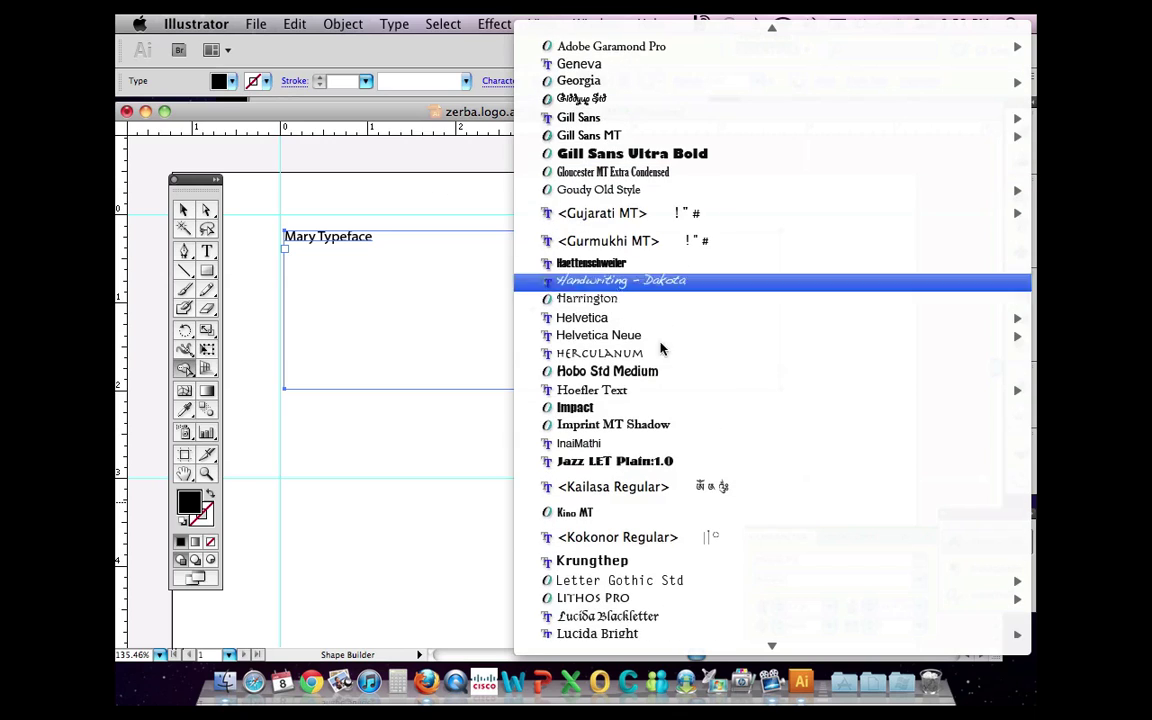
{"action": "left_click", "coordinate": [650, 372]}
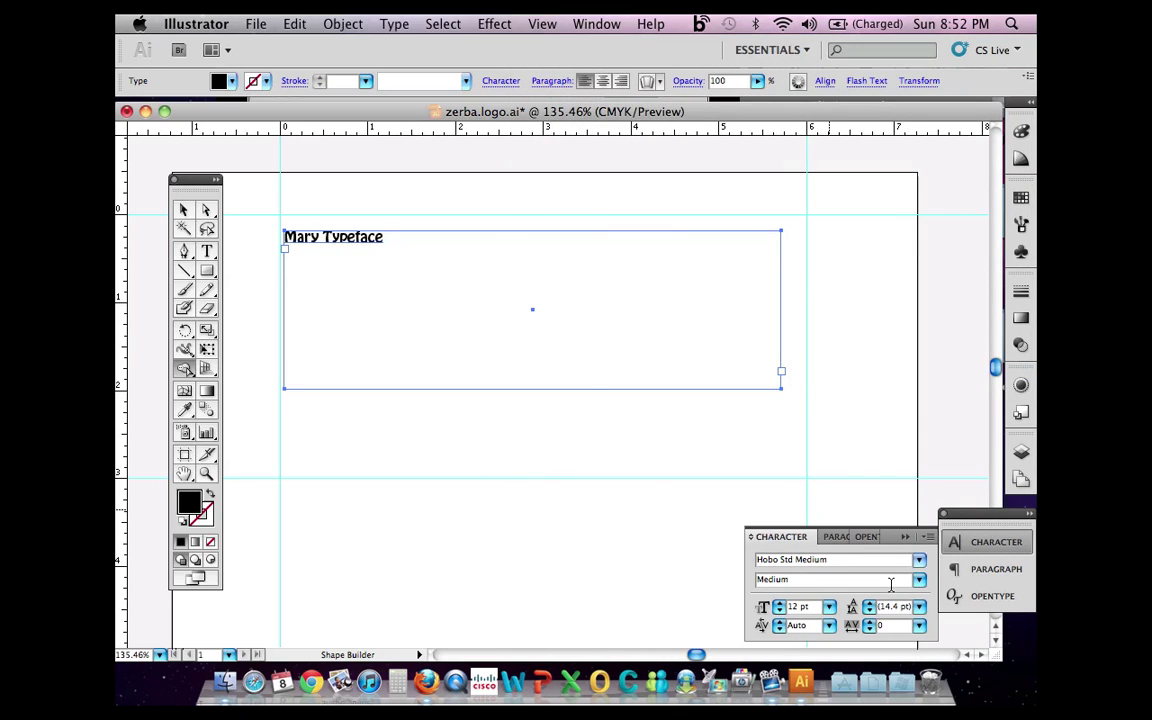
Step: Set the Mary Typeface font size to 55 pt
{"action": "left_click", "coordinate": [798, 606]}
{"action": "type", "text": "5"}
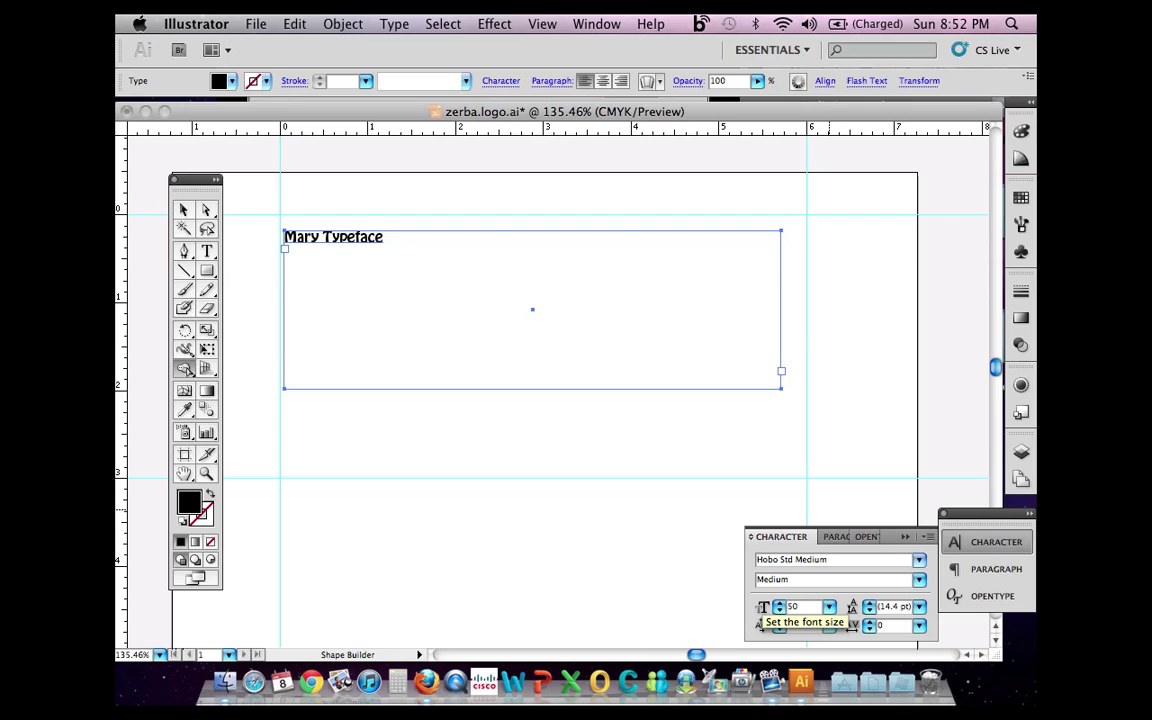
{"action": "type", "text": "5"}
{"action": "key", "text": "Return"}
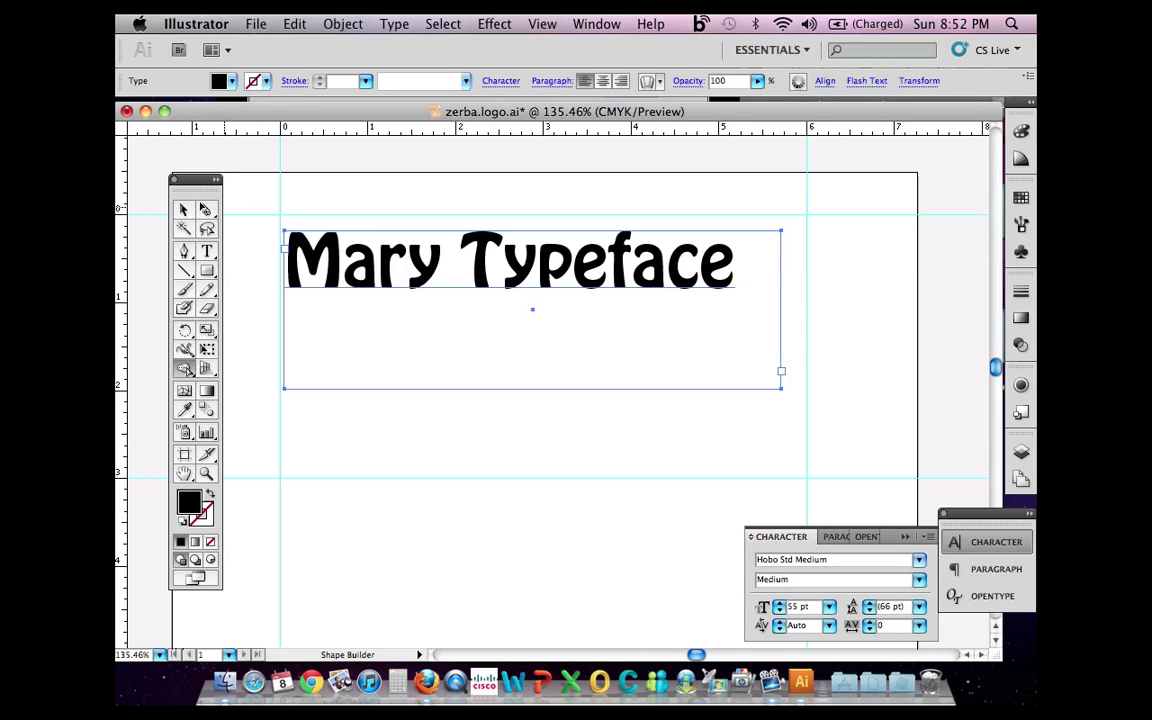
Step: Shrink the text frame to fit the words and move it between the guides
{"action": "left_click", "coordinate": [187, 209]}
{"action": "left_click_drag", "start_coordinate": [335, 262], "coordinate": [335, 272]}
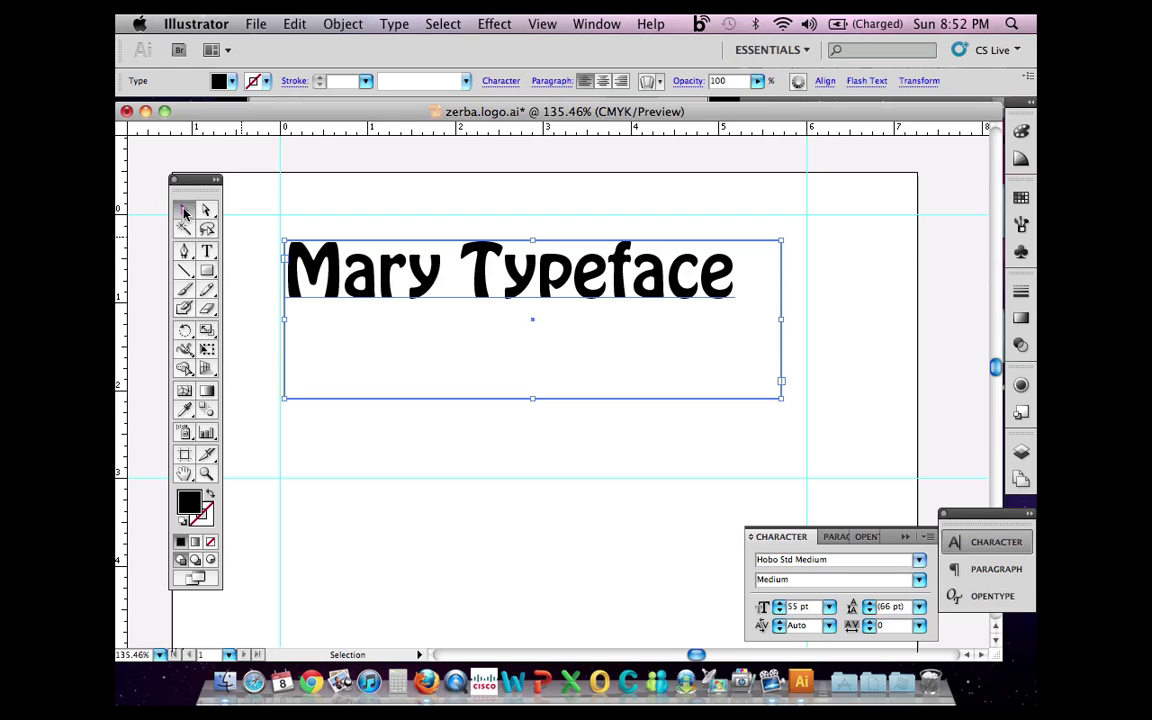
{"action": "mouse_move", "coordinate": [414, 290]}
{"action": "left_mouse_down"}
{"action": "mouse_move", "coordinate": [414, 340]}
{"action": "mouse_move", "coordinate": [422, 290]}
{"action": "mouse_move", "coordinate": [432, 290]}
{"action": "left_mouse_up"}
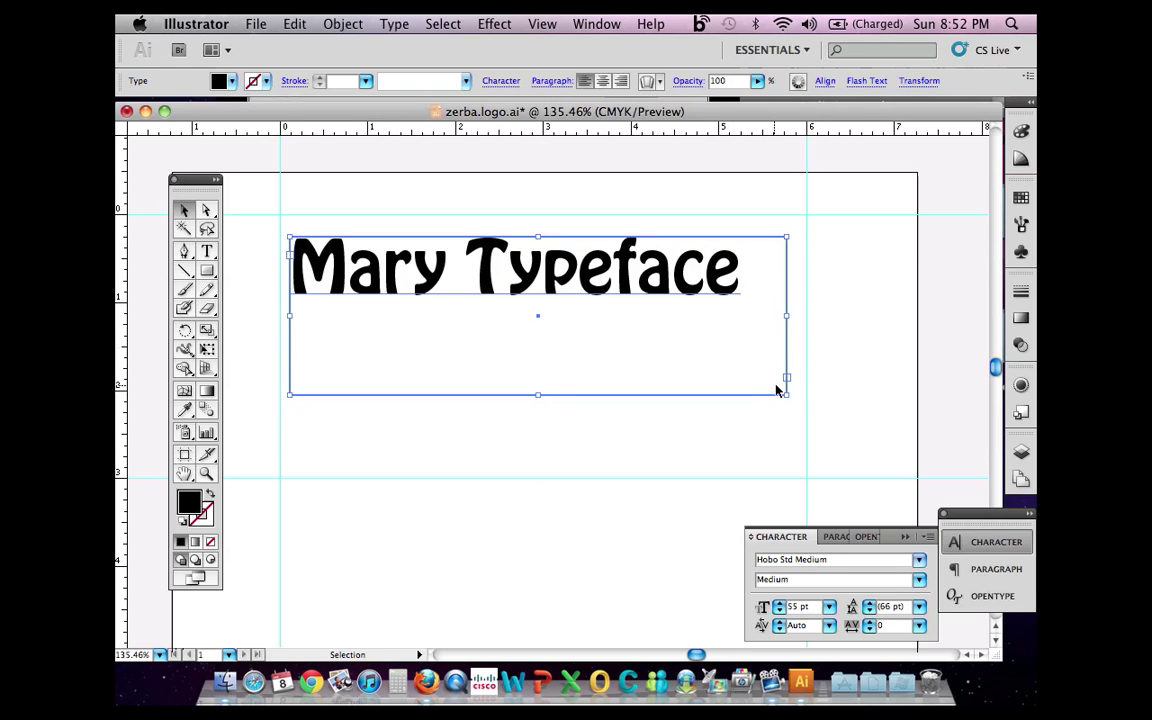
{"action": "left_click_drag", "start_coordinate": [781, 393], "coordinate": [756, 317]}
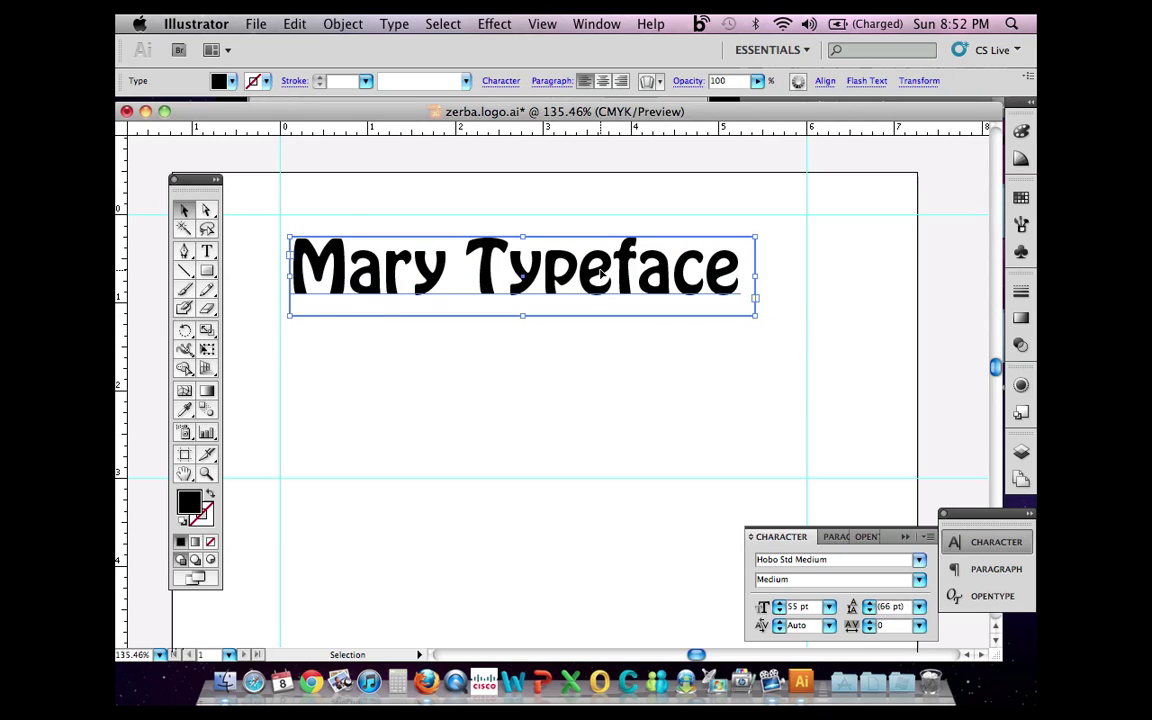
{"action": "left_click_drag", "start_coordinate": [600, 272], "coordinate": [590, 303]}
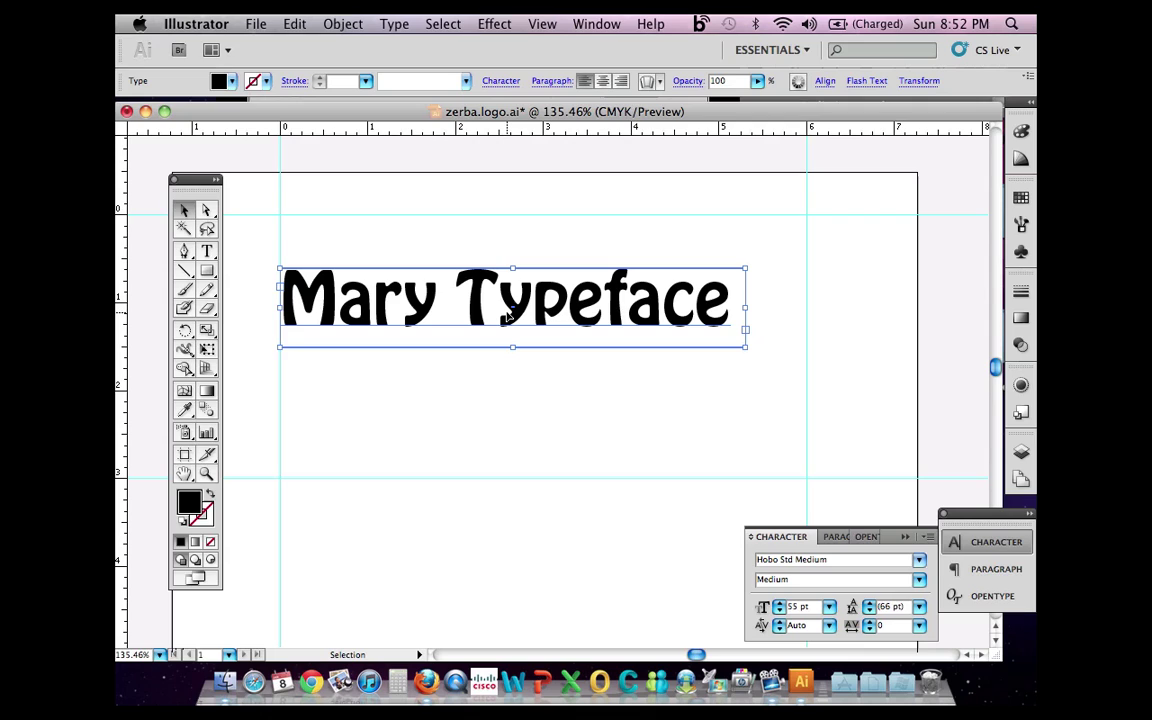
Step: Set the kerning between T and y in Typeface to -50 in the Character panel
{"action": "left_click", "coordinate": [206, 250]}
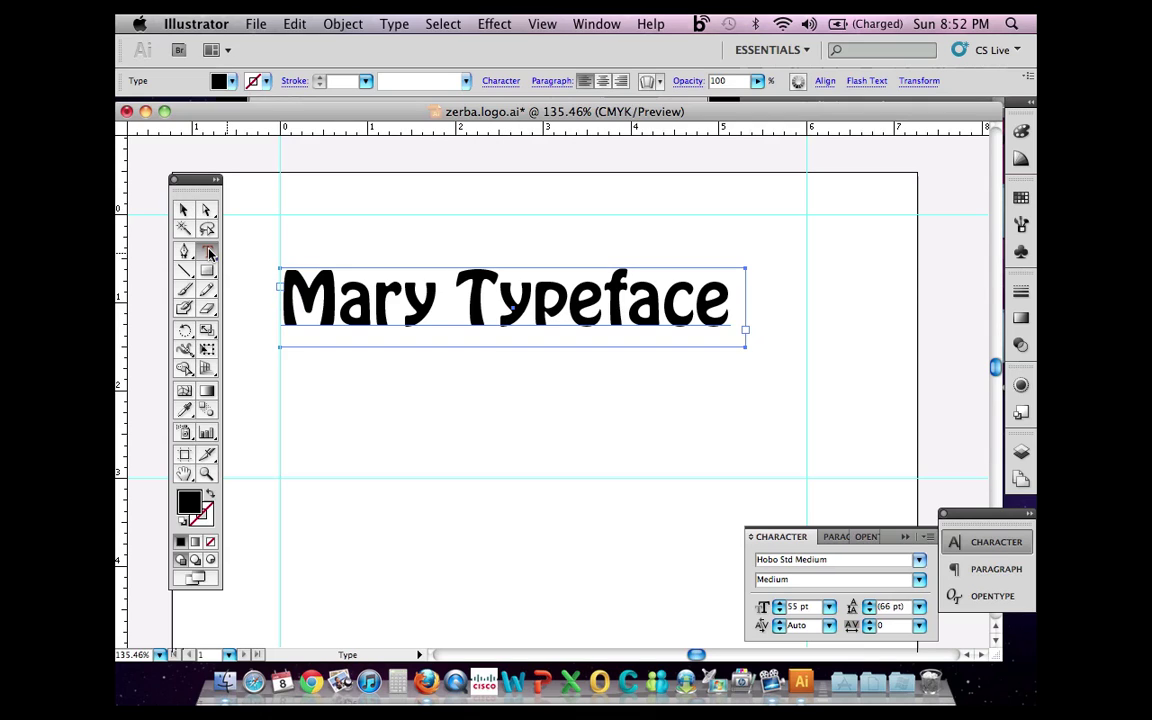
{"action": "left_click", "coordinate": [500, 293]}
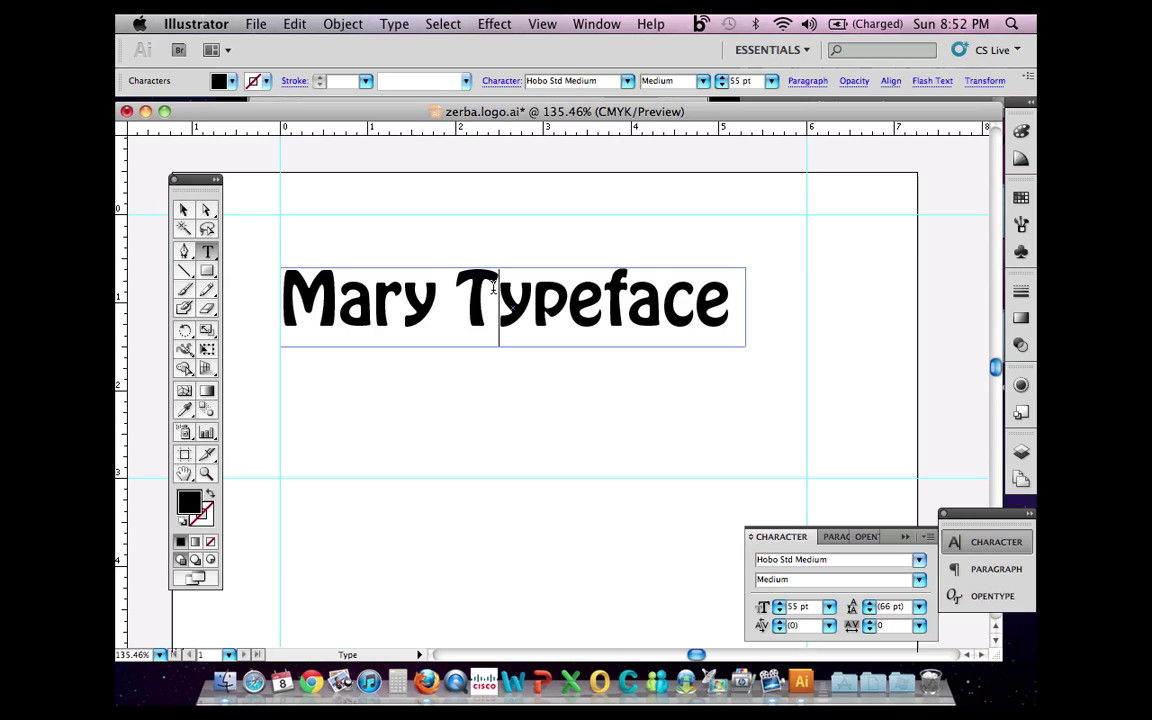
{"action": "left_click", "coordinate": [798, 627]}
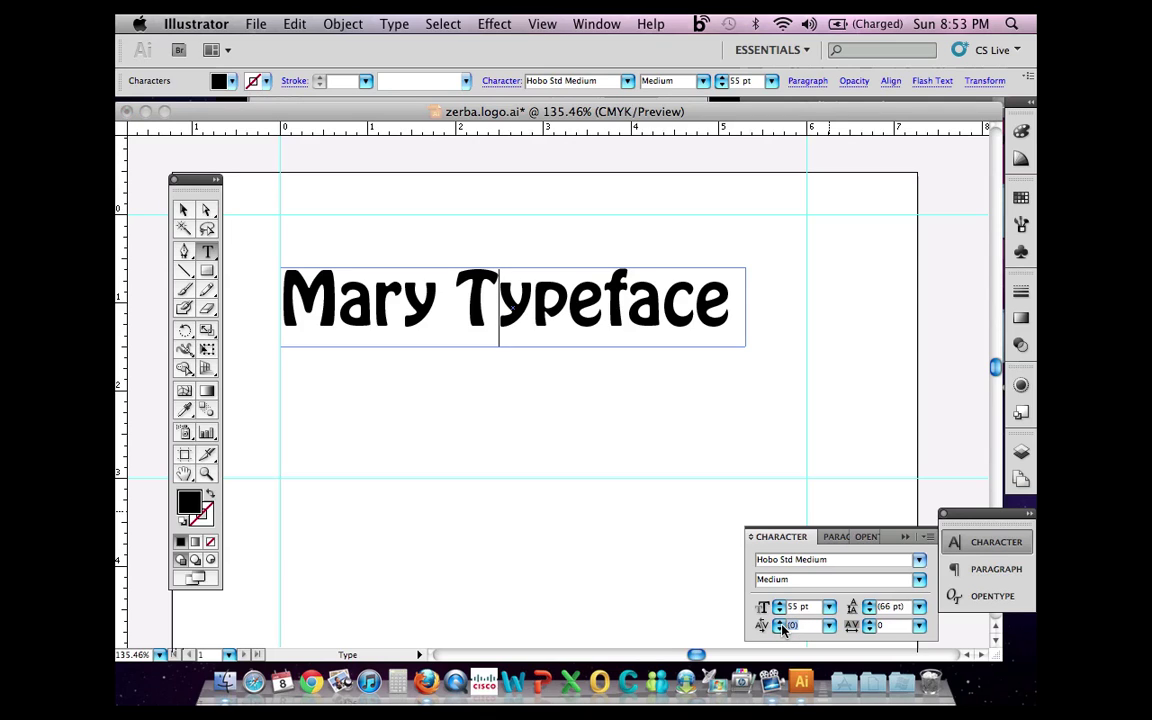
{"action": "type", "text": "50"}
{"action": "key", "text": "Return"}
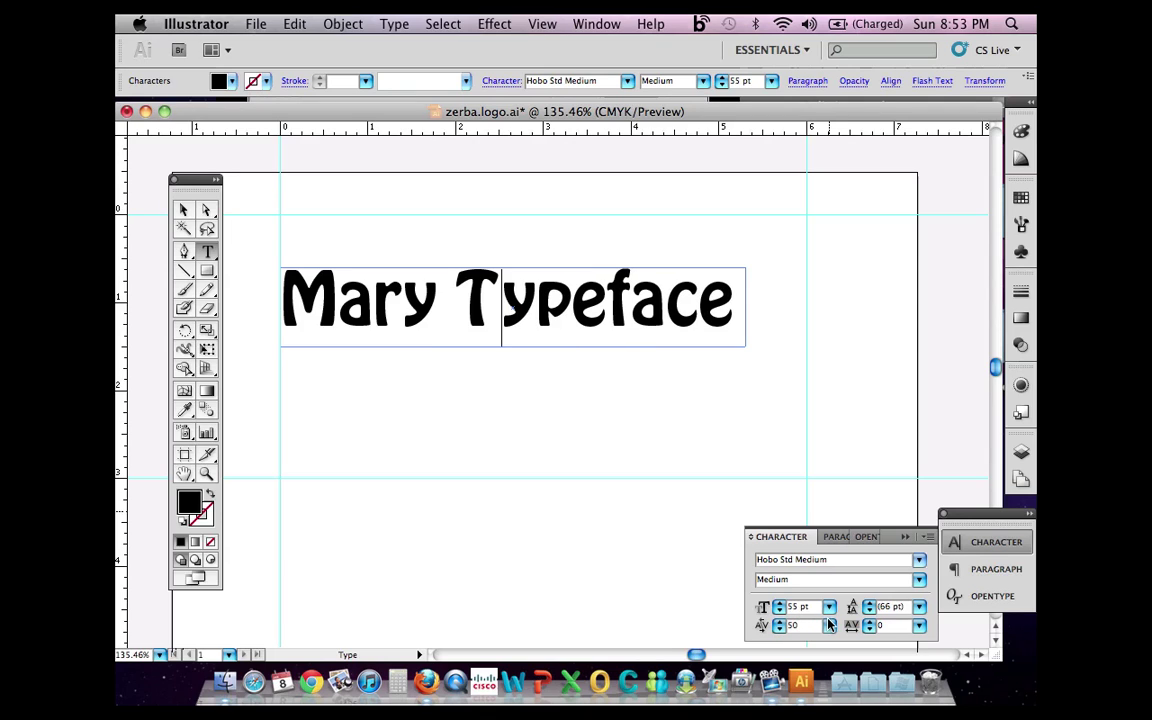
{"action": "left_click", "coordinate": [776, 627]}
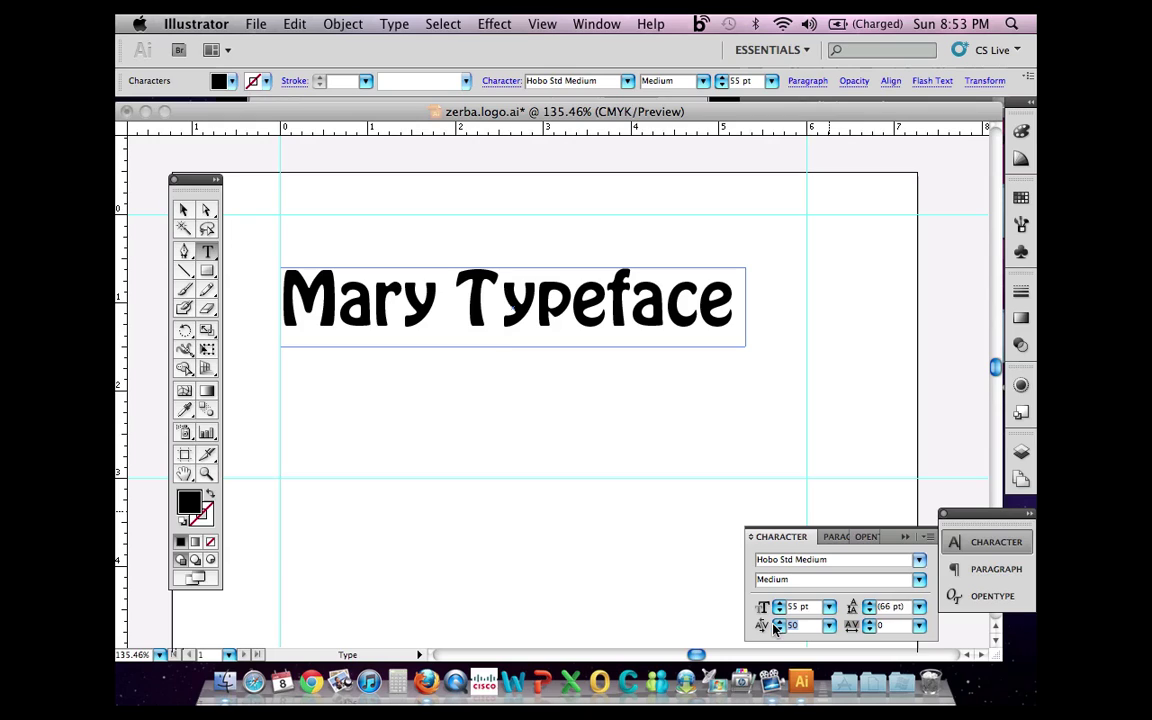
{"action": "type", "text": "-50"}
{"action": "key", "text": "Return"}
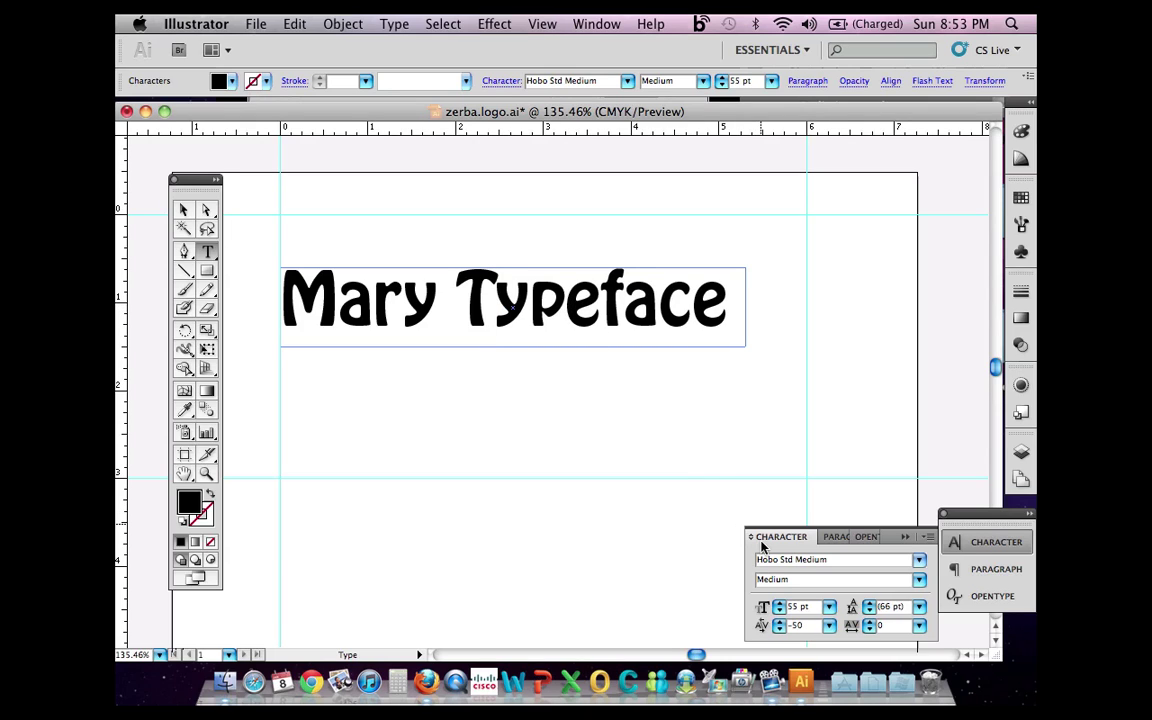
{"action": "left_click", "coordinate": [496, 300]}
{"action": "left_click", "coordinate": [773, 627]}
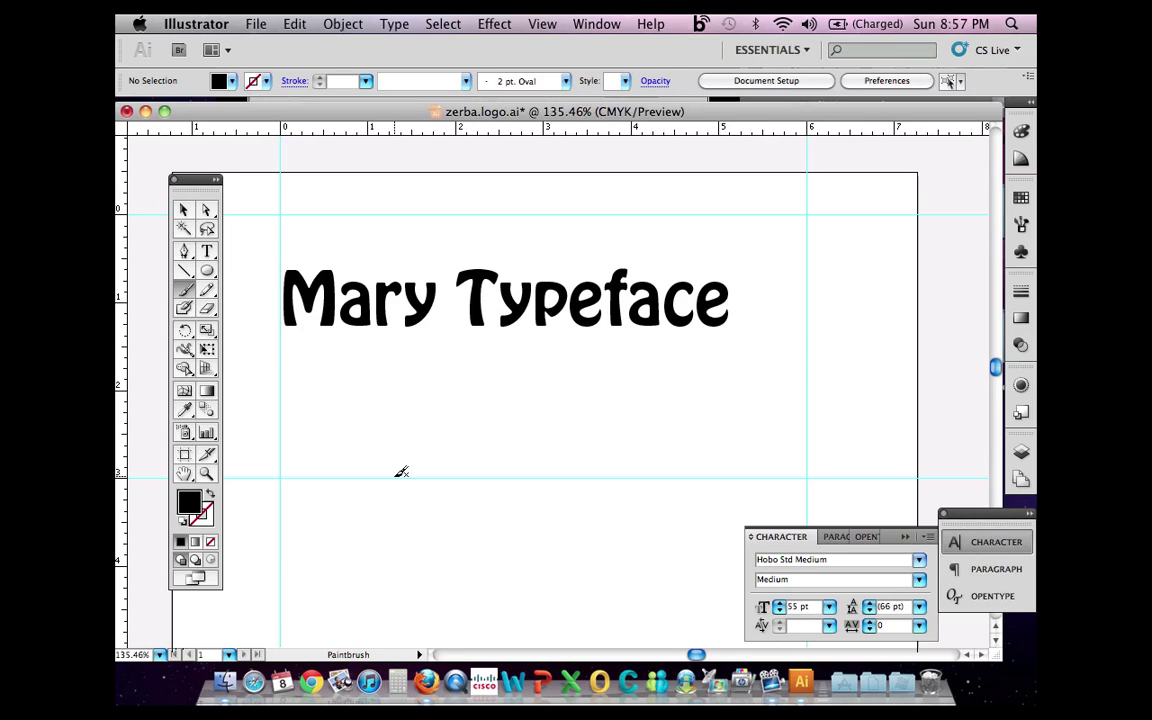
Step: Draw small black ovals with the Ellipse tool just after the final e of Typeface
{"action": "left_click", "coordinate": [207, 272]}
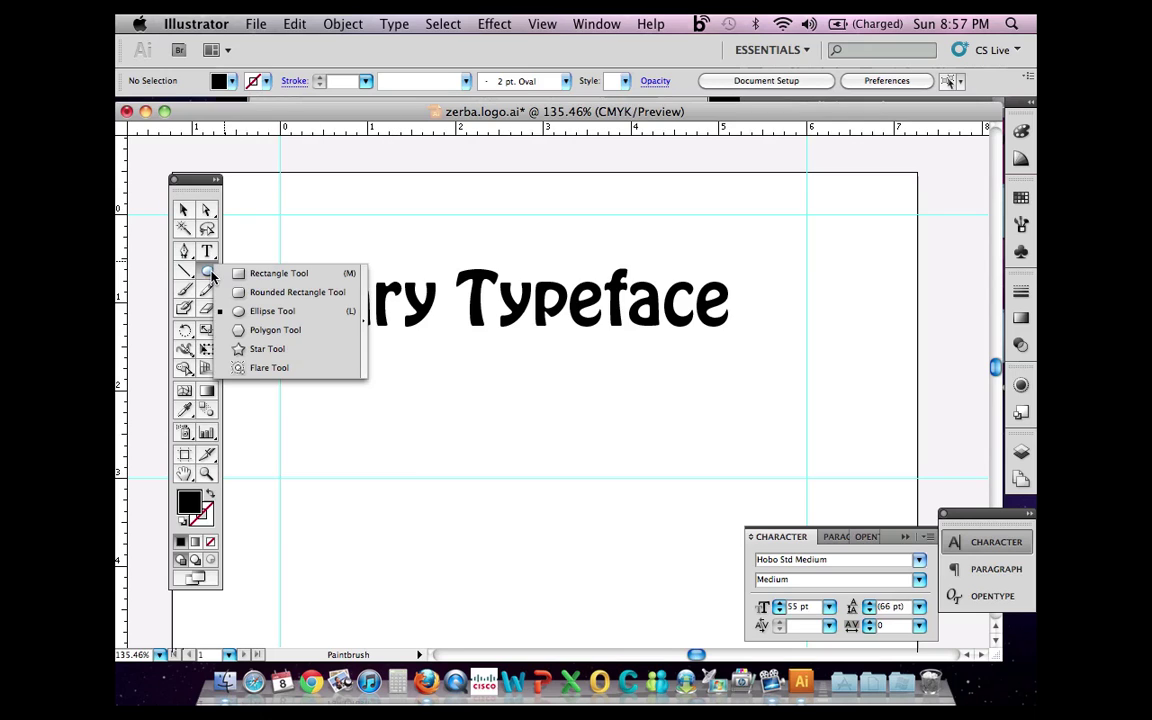
{"action": "left_click", "coordinate": [262, 277]}
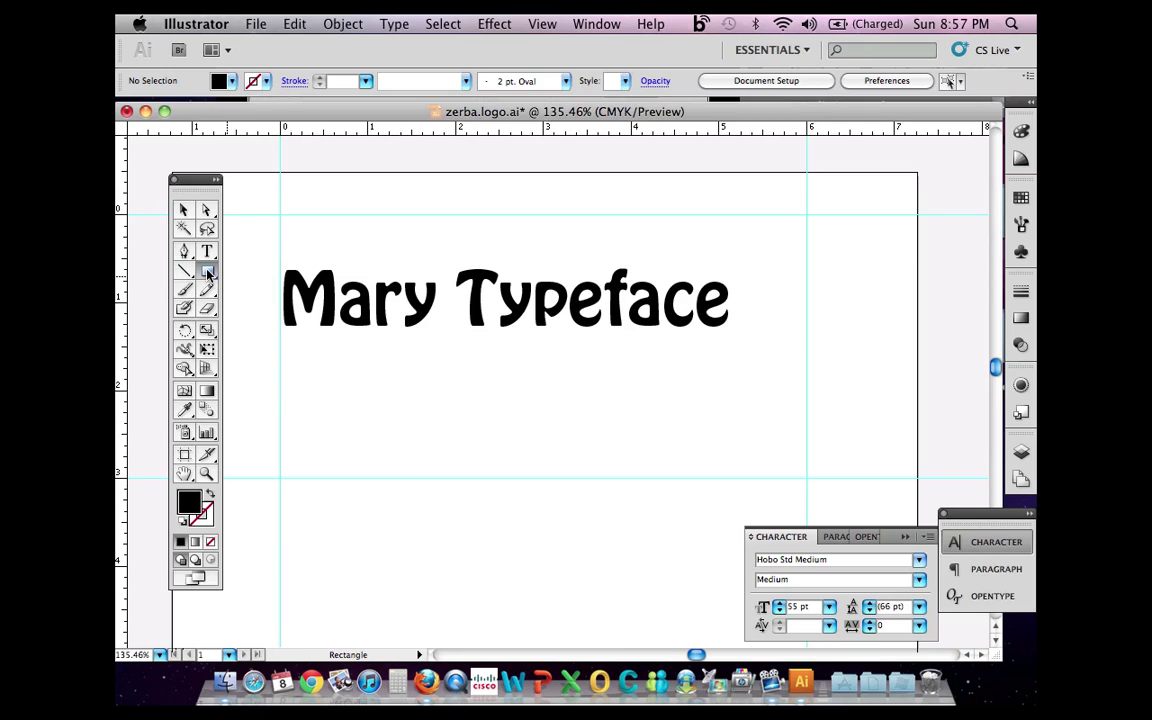
{"action": "left_click", "coordinate": [214, 274]}
{"action": "left_click_drag", "start_coordinate": [215, 281], "coordinate": [286, 316]}
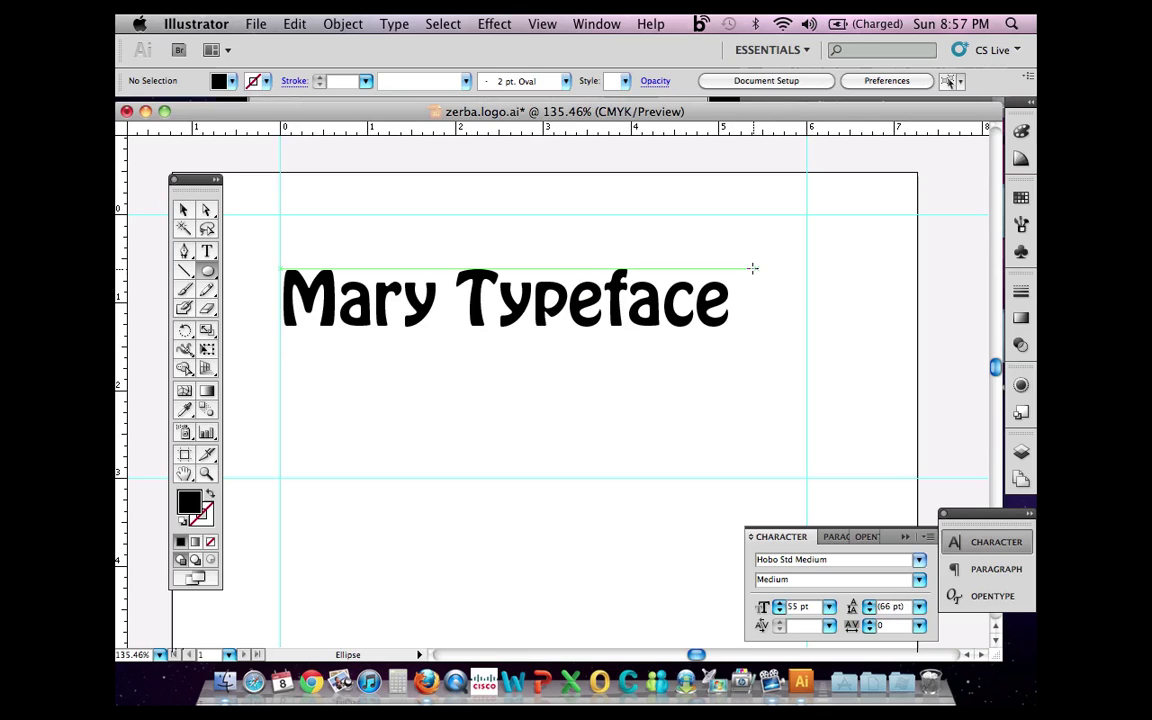
{"action": "left_click_drag", "start_coordinate": [744, 249], "coordinate": [797, 297]}
{"action": "mouse_move", "coordinate": [749, 298]}
{"action": "left_mouse_down"}
{"action": "mouse_move", "coordinate": [769, 328]}
{"action": "mouse_move", "coordinate": [745, 300]}
{"action": "left_mouse_up"}
{"action": "left_click", "coordinate": [184, 210]}
Step: Select only the flower ovals and drag them slightly right, away from the text
{"action": "left_click", "coordinate": [793, 369]}
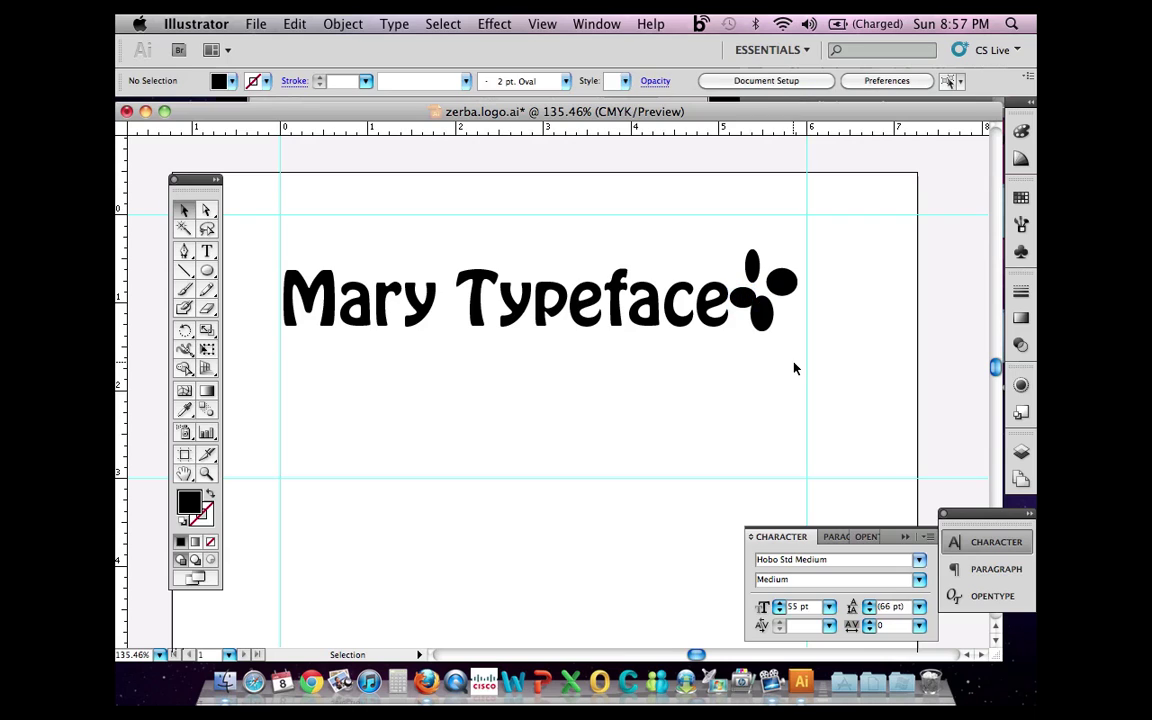
{"action": "left_click_drag", "start_coordinate": [794, 366], "coordinate": [746, 250]}
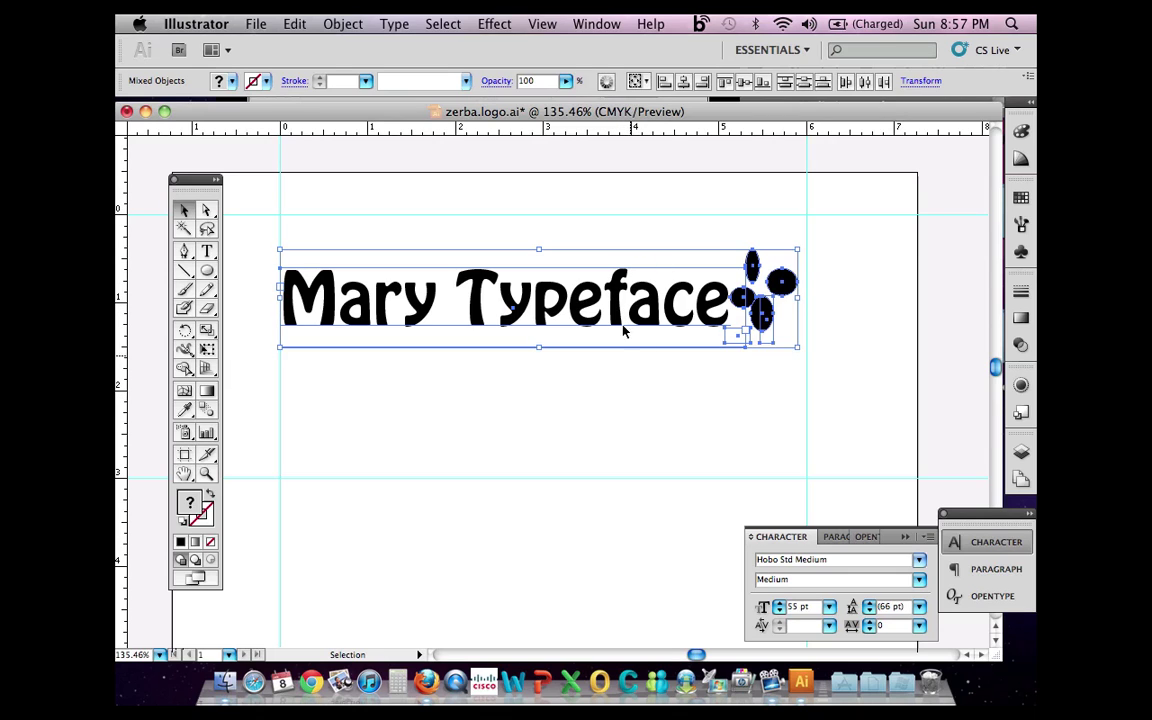
{"action": "left_click", "coordinate": [612, 305], "text": "shift"}
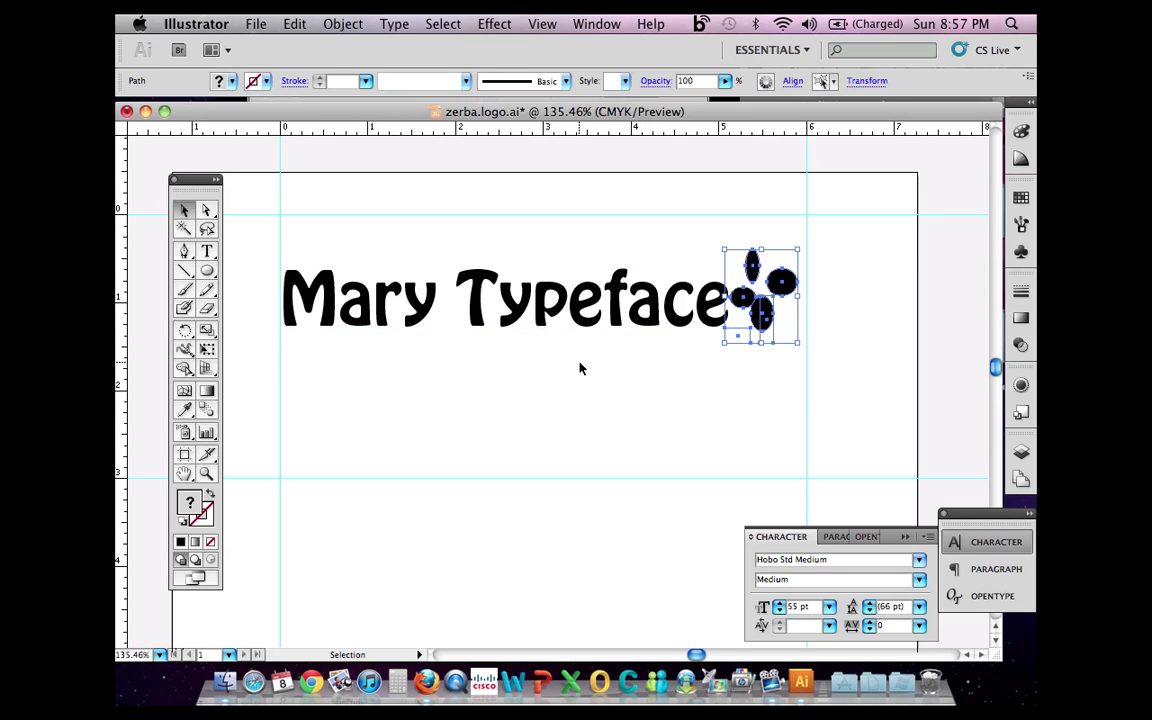
{"action": "left_click_drag", "start_coordinate": [778, 279], "coordinate": [796, 279]}
Step: Nudge and drag the small lower-left oval into the left petal position
{"action": "left_click", "coordinate": [787, 438]}
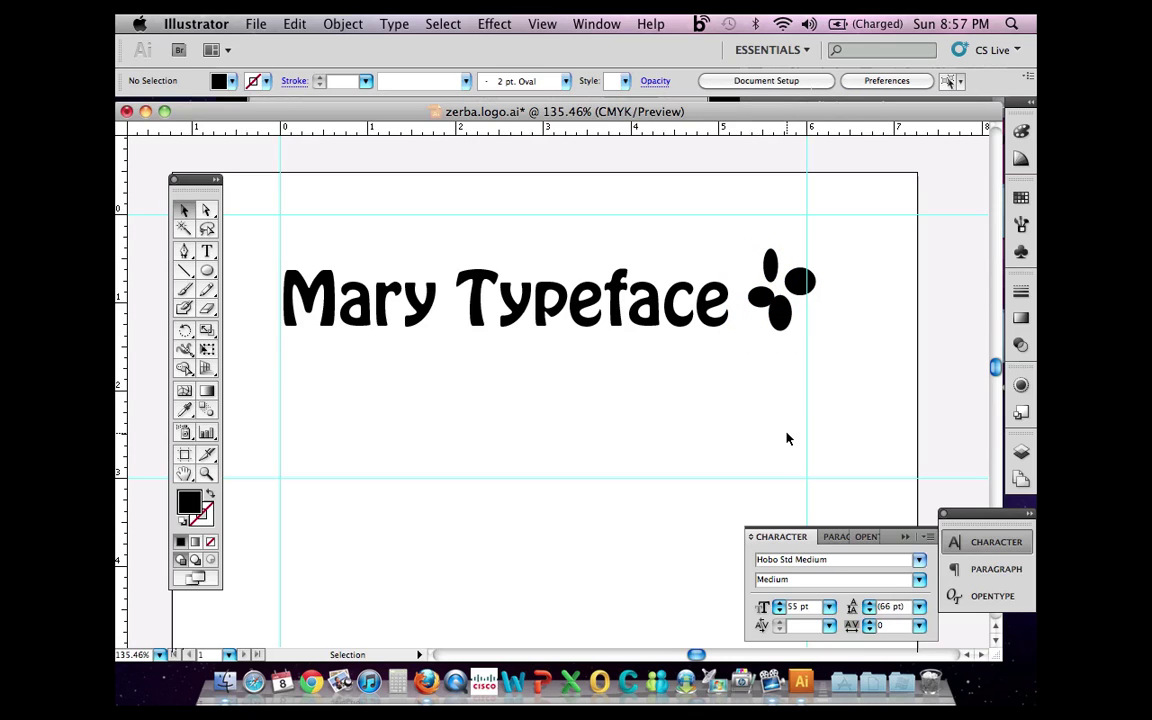
{"action": "left_click", "coordinate": [760, 300]}
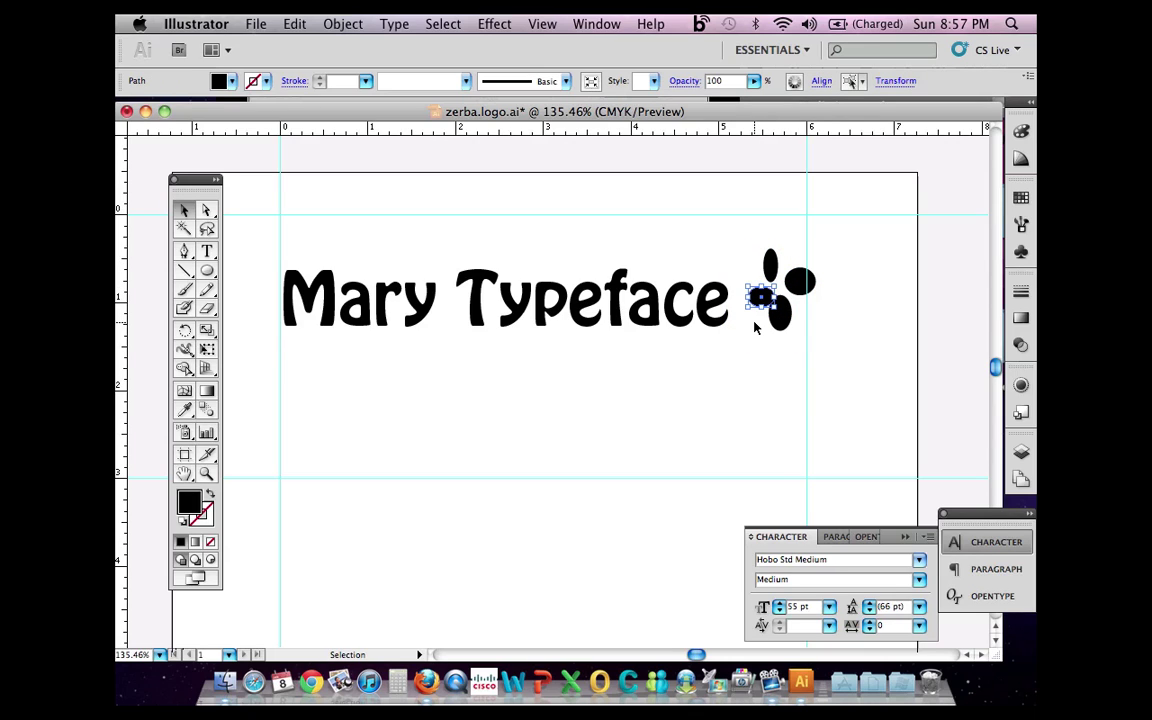
{"action": "key", "text": "Up"}
{"action": "key", "text": "Up"}
{"action": "key", "text": "Up"}
{"action": "key", "text": "Up"}
{"action": "key", "text": "Up"}
{"action": "key", "text": "Left"}
{"action": "key", "text": "Left"}
{"action": "key", "text": "Left"}
{"action": "key", "text": "Left"}
{"action": "key", "text": "Left"}
{"action": "left_click_drag", "start_coordinate": [756, 291], "coordinate": [773, 258]}
{"action": "left_click", "coordinate": [798, 286]}
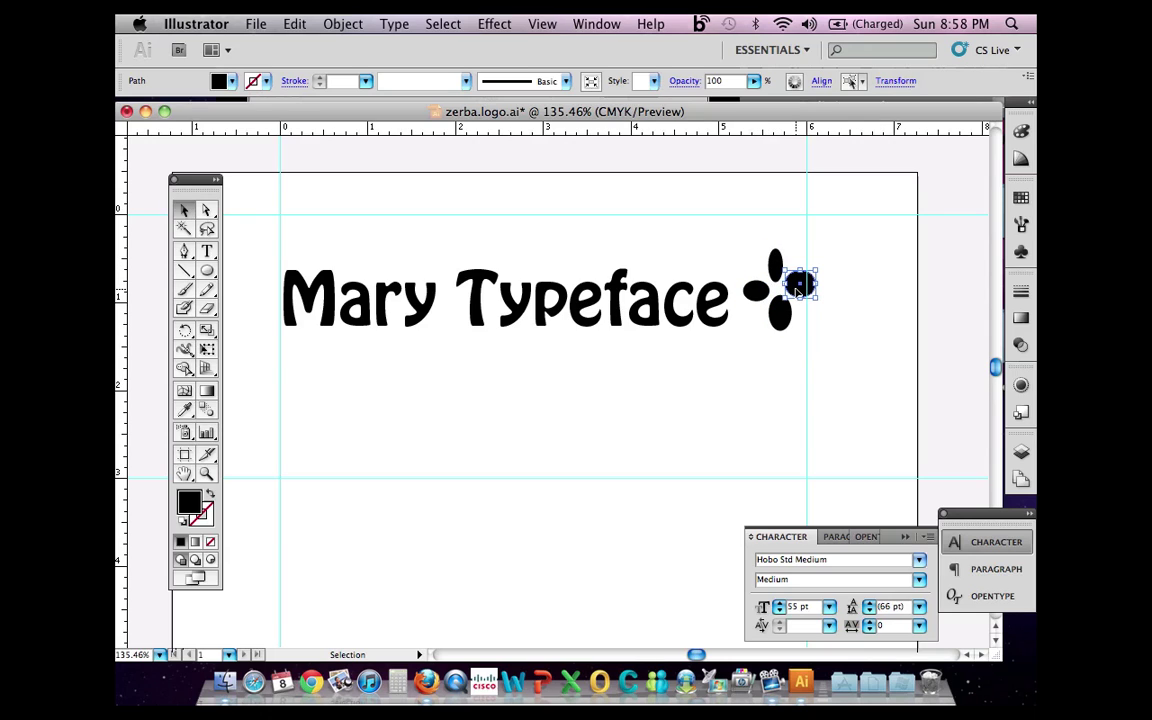
{"action": "left_click", "coordinate": [789, 397]}
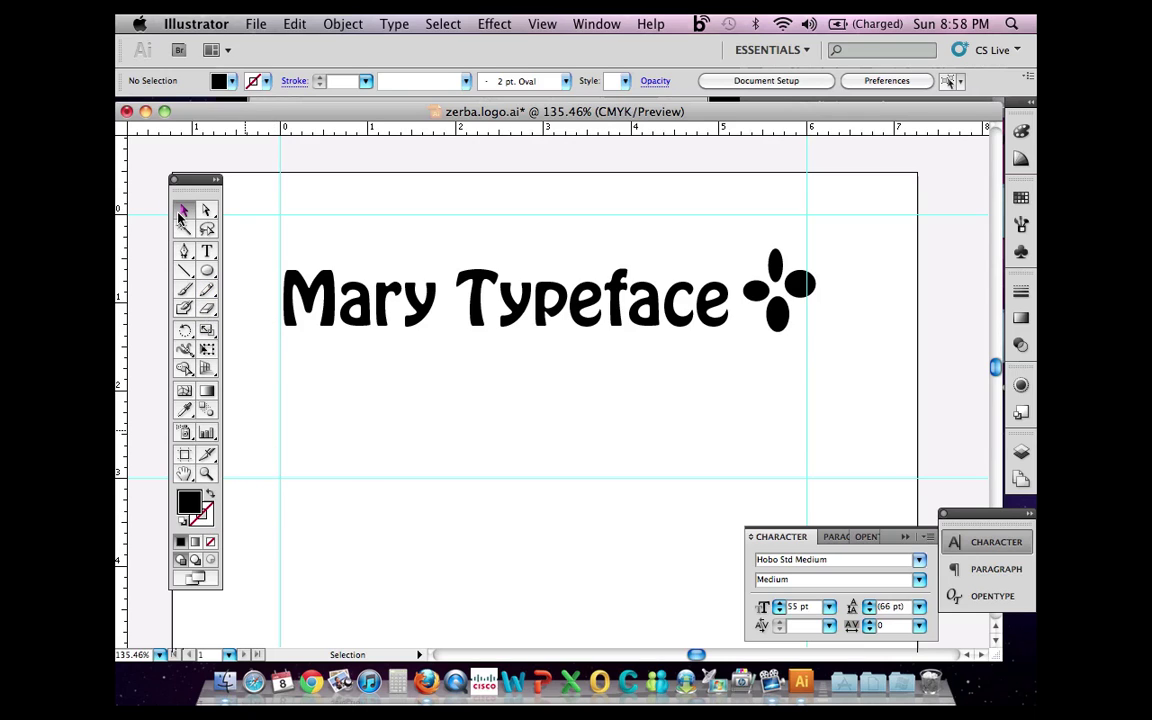
Step: Fill the left petal with dark maroon #841E3B using the Color Picker
{"action": "left_click", "coordinate": [756, 290]}
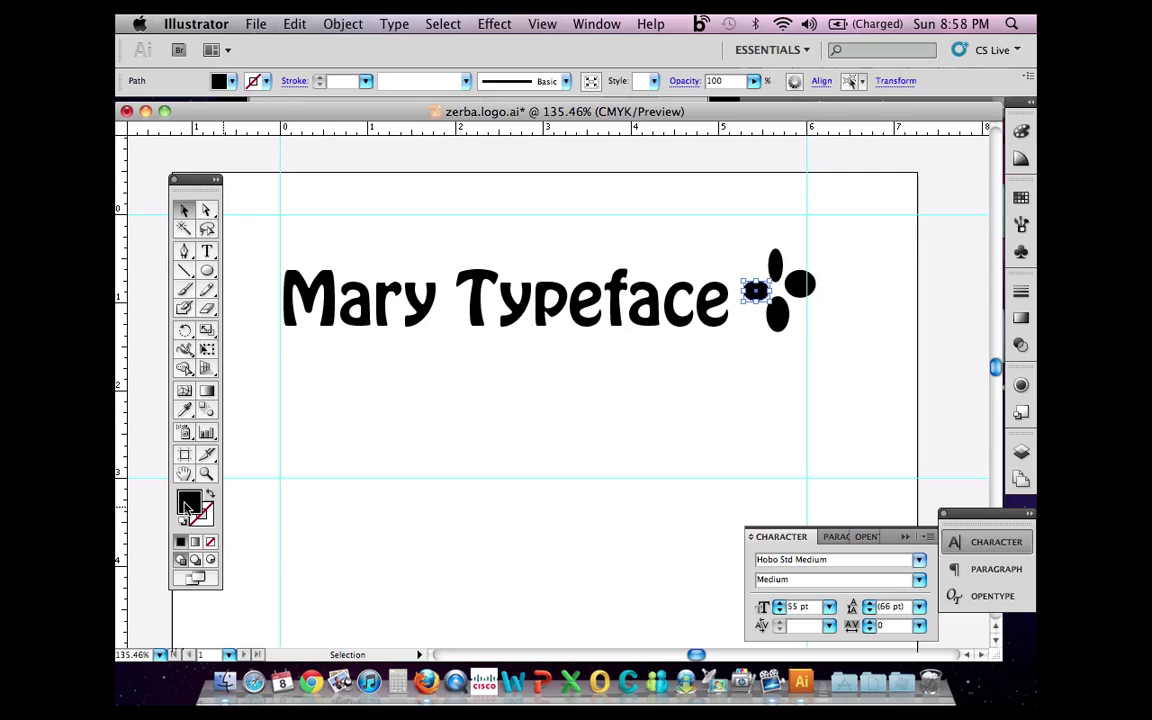
{"action": "double_click", "coordinate": [186, 507]}
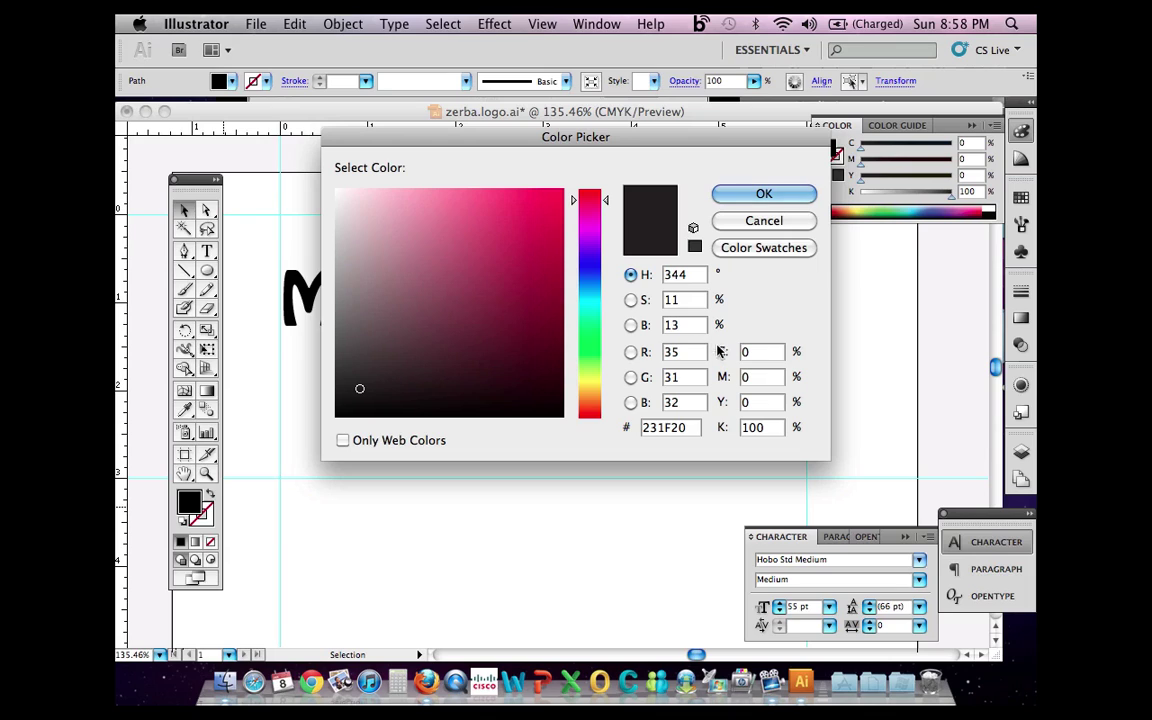
{"action": "left_click_drag", "start_coordinate": [772, 436], "coordinate": [742, 432]}
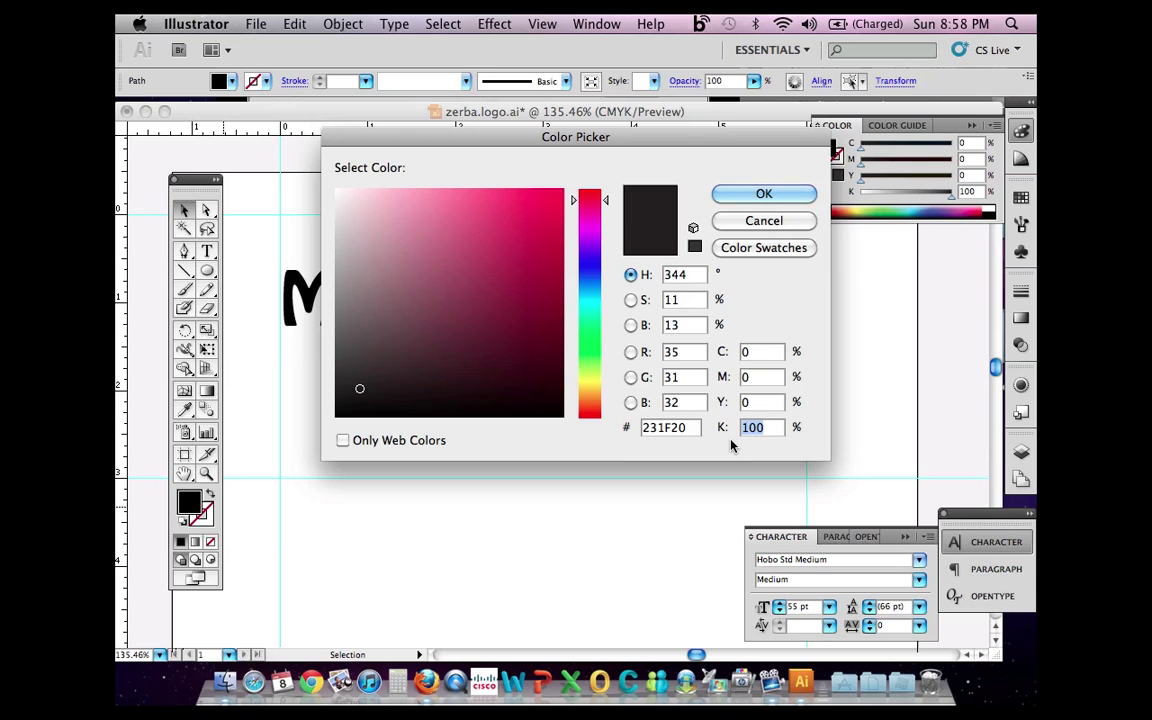
{"action": "left_click", "coordinate": [492, 274]}
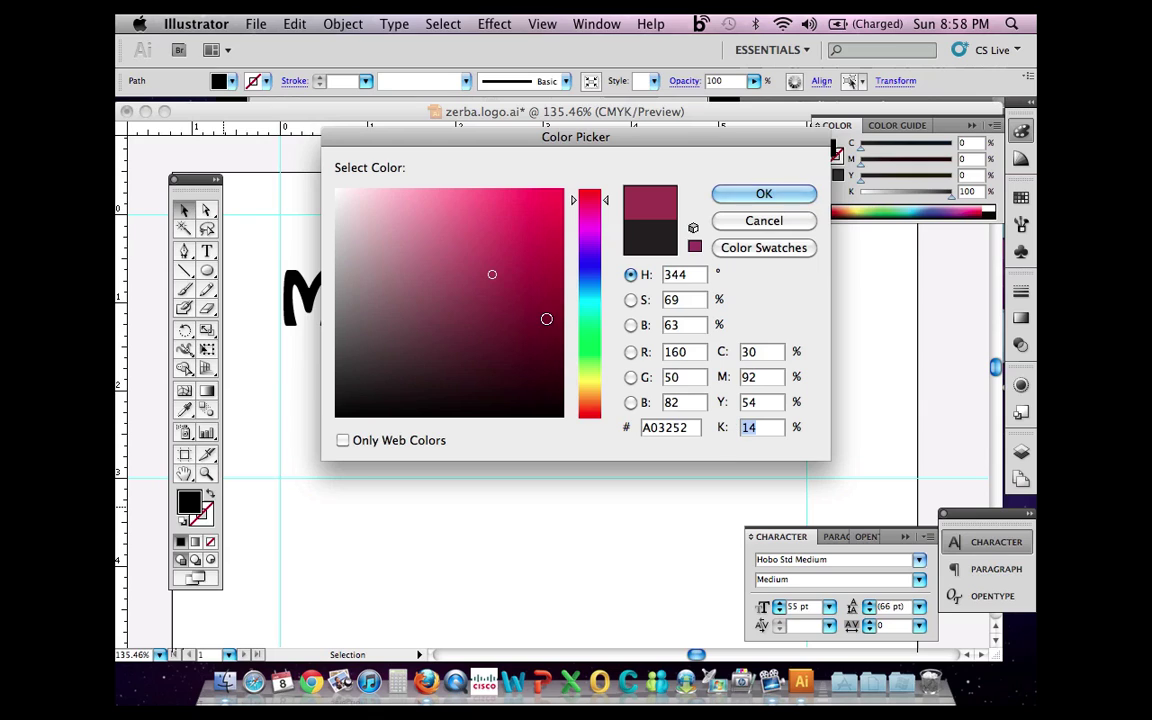
{"action": "left_click", "coordinate": [511, 297]}
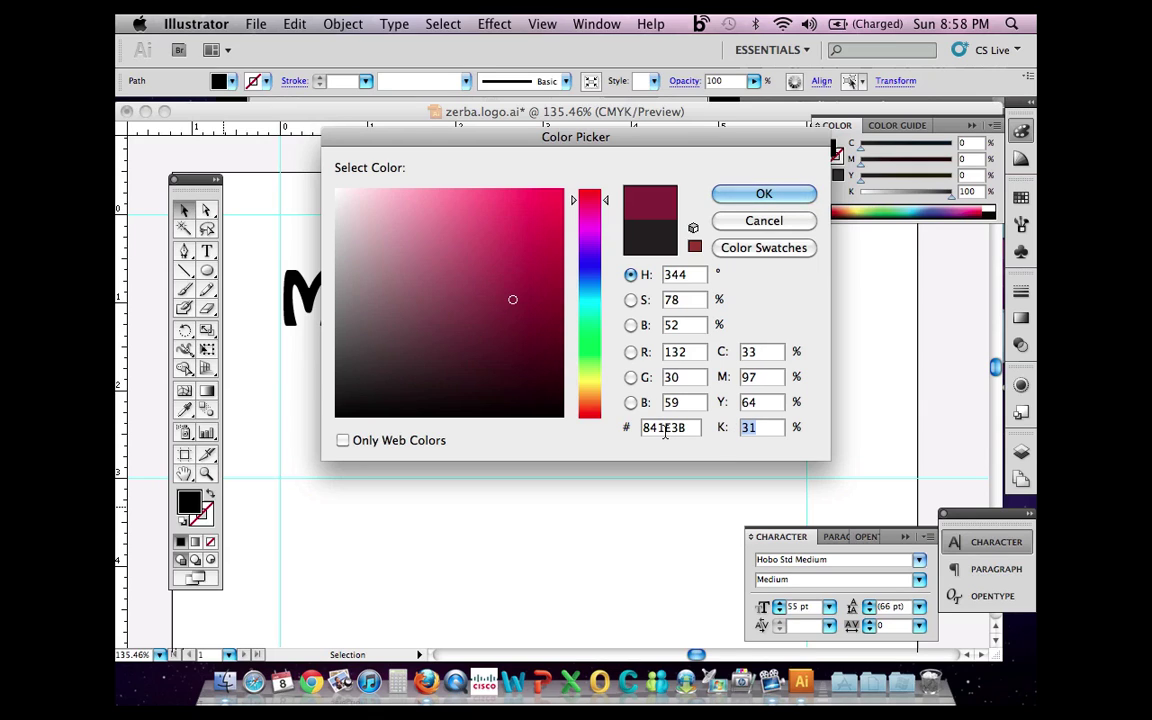
{"action": "left_click_drag", "start_coordinate": [696, 428], "coordinate": [627, 429]}
{"action": "left_click", "coordinate": [760, 194]}
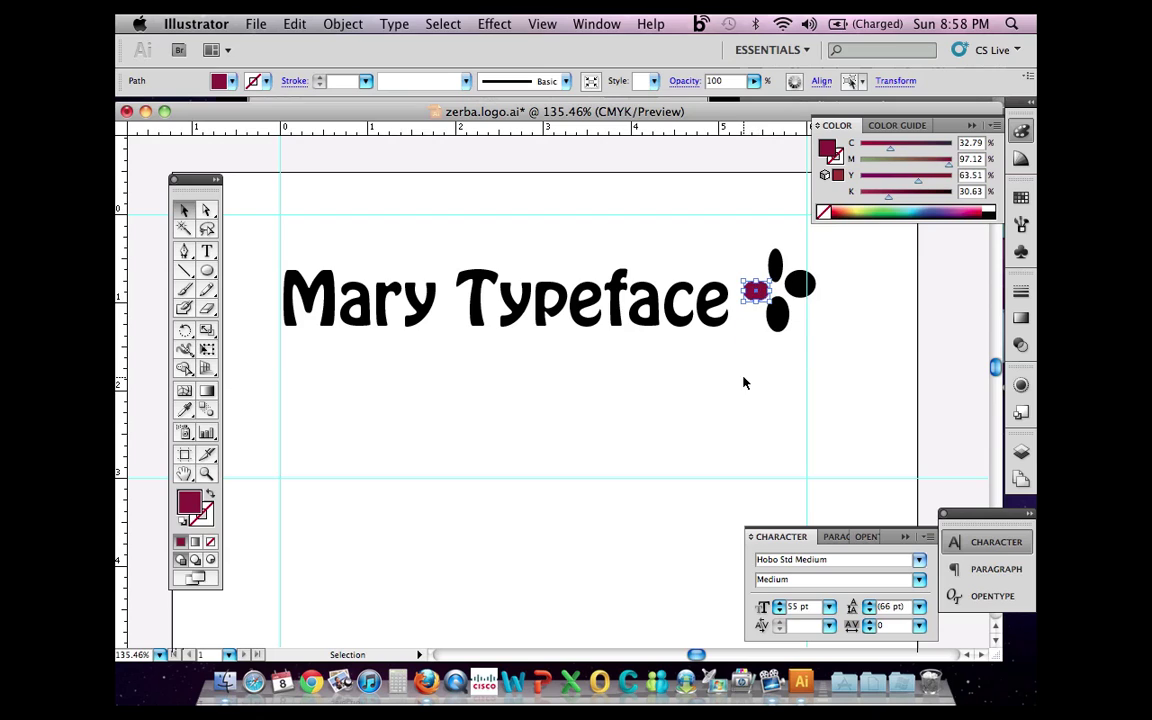
{"action": "left_click", "coordinate": [776, 263]}
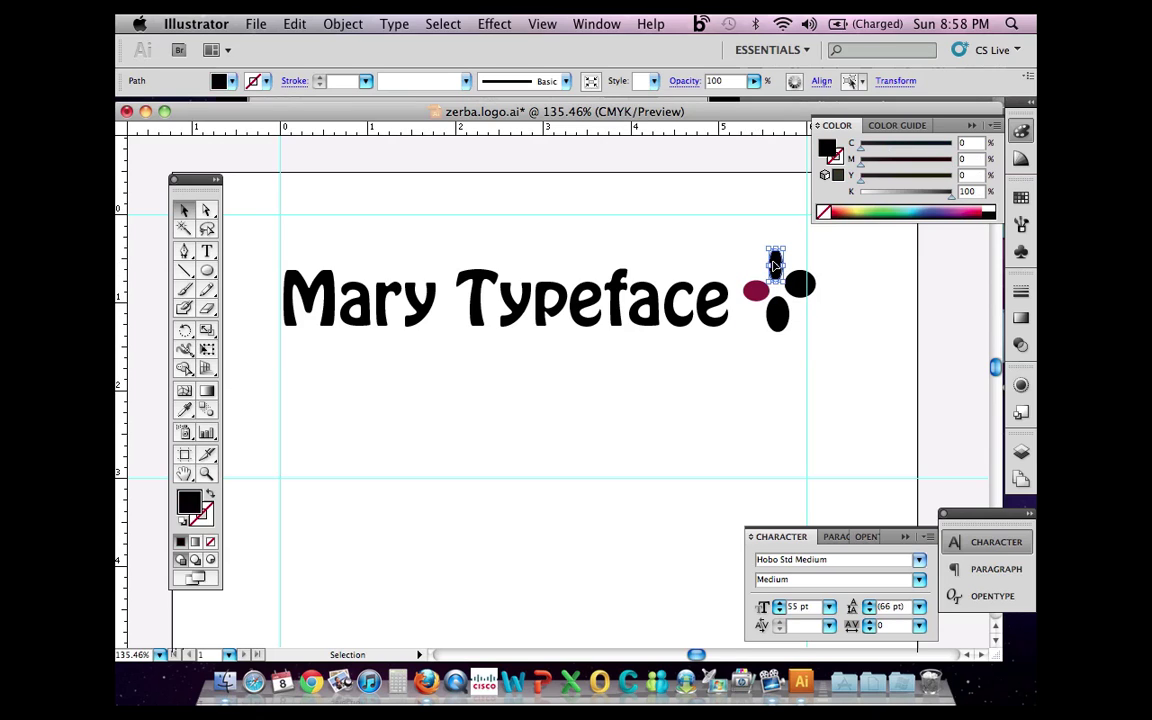
{"action": "left_click", "coordinate": [801, 286], "text": "shift"}
{"action": "left_click", "coordinate": [778, 318], "text": "shift"}
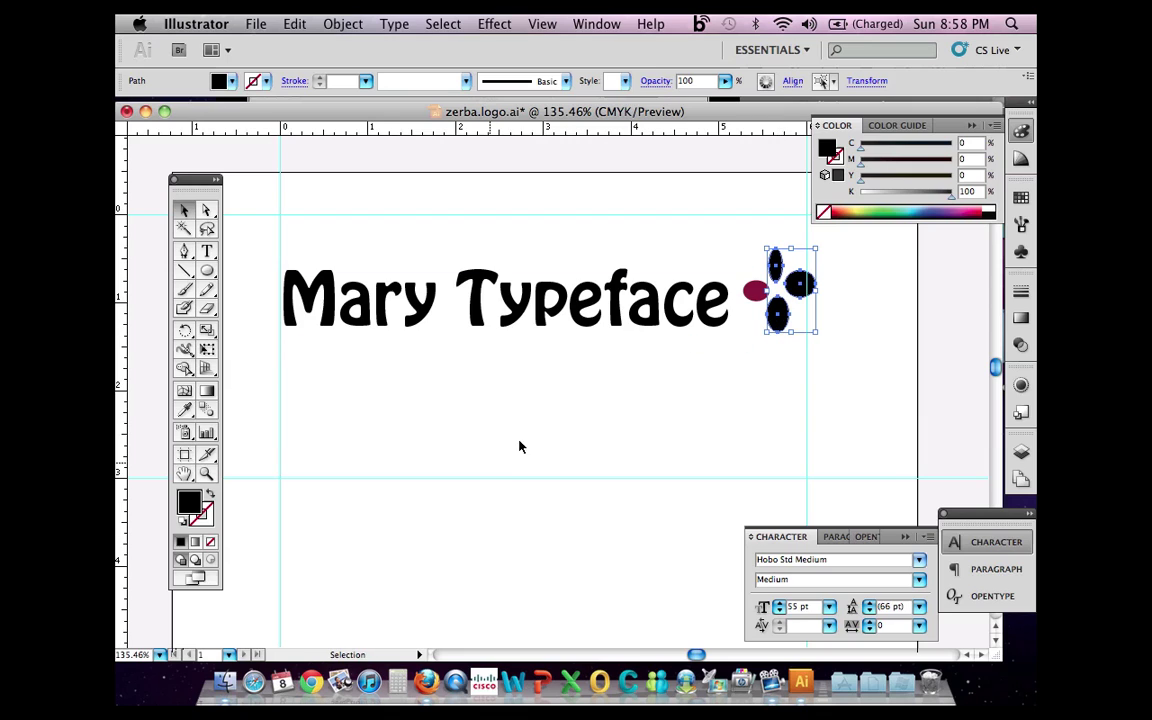
{"action": "double_click", "coordinate": [190, 505]}
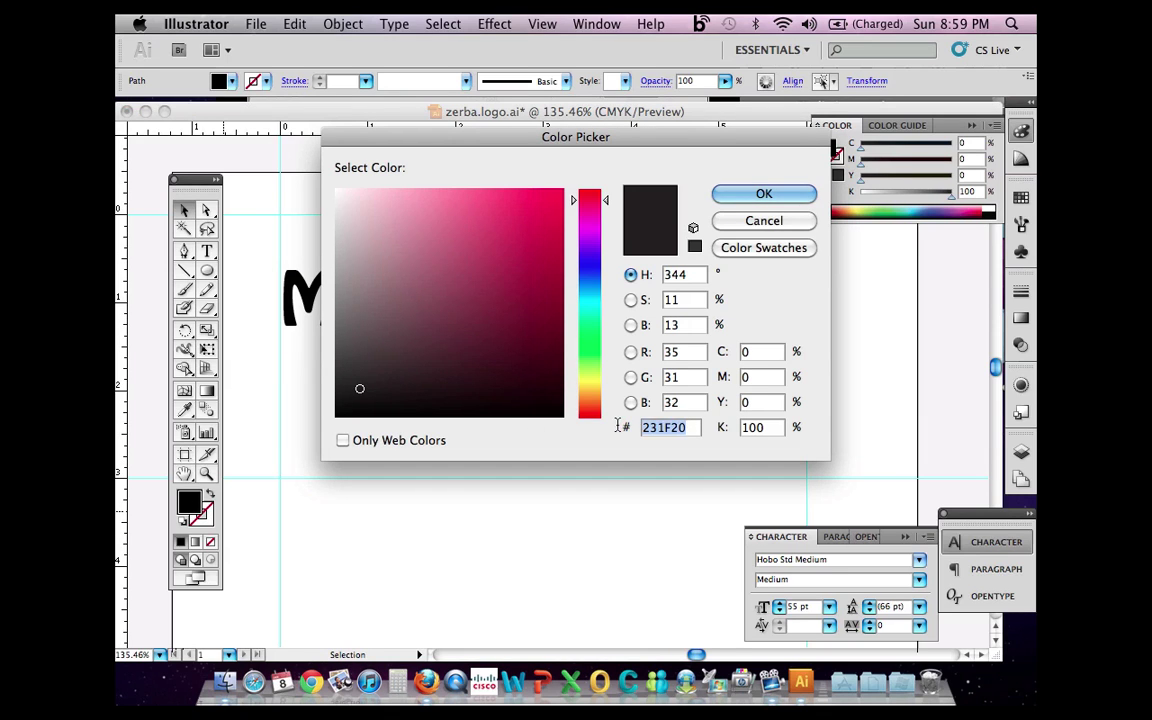
{"action": "type", "text": "841E3B"}
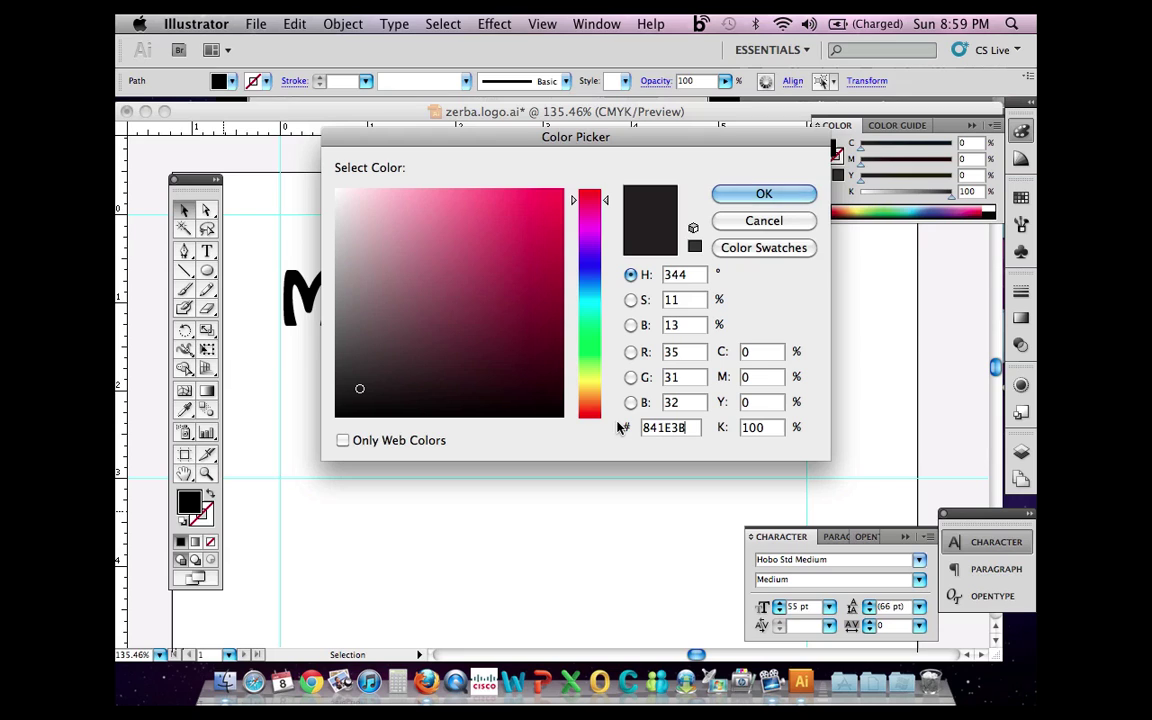
{"action": "left_click", "coordinate": [763, 194]}
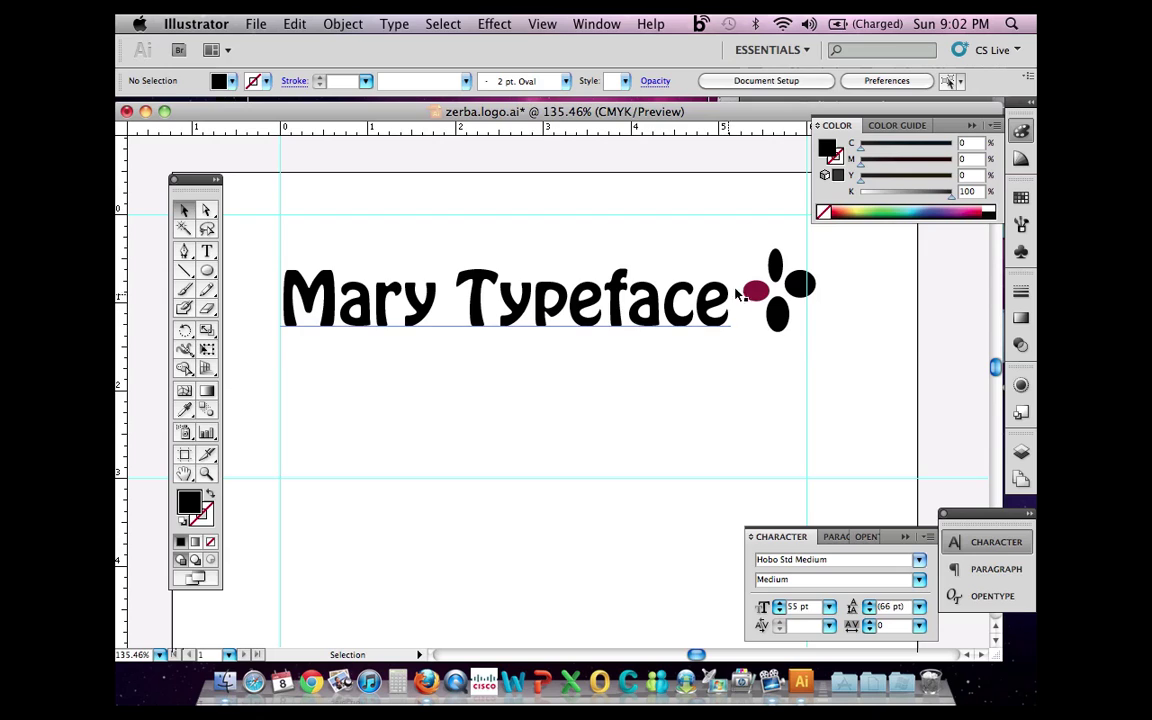
Step: Copy the left petal's maroon fill onto the top petal with the Eyedropper
{"action": "left_click", "coordinate": [774, 268]}
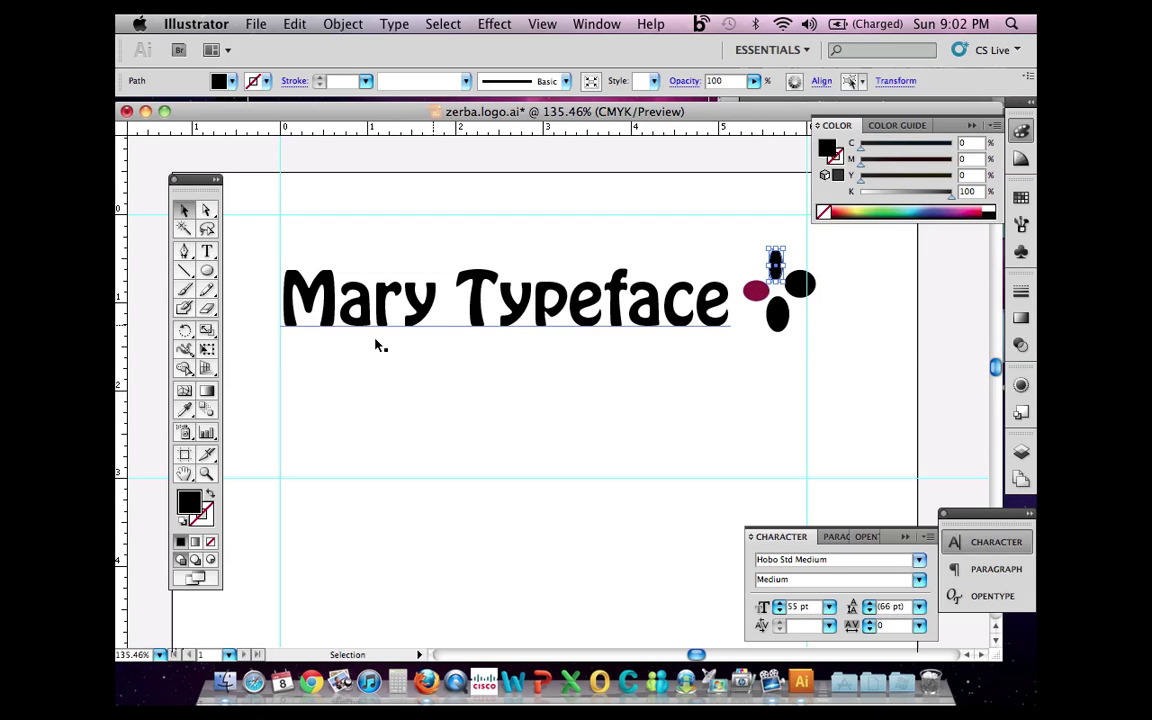
{"action": "left_click", "coordinate": [185, 412]}
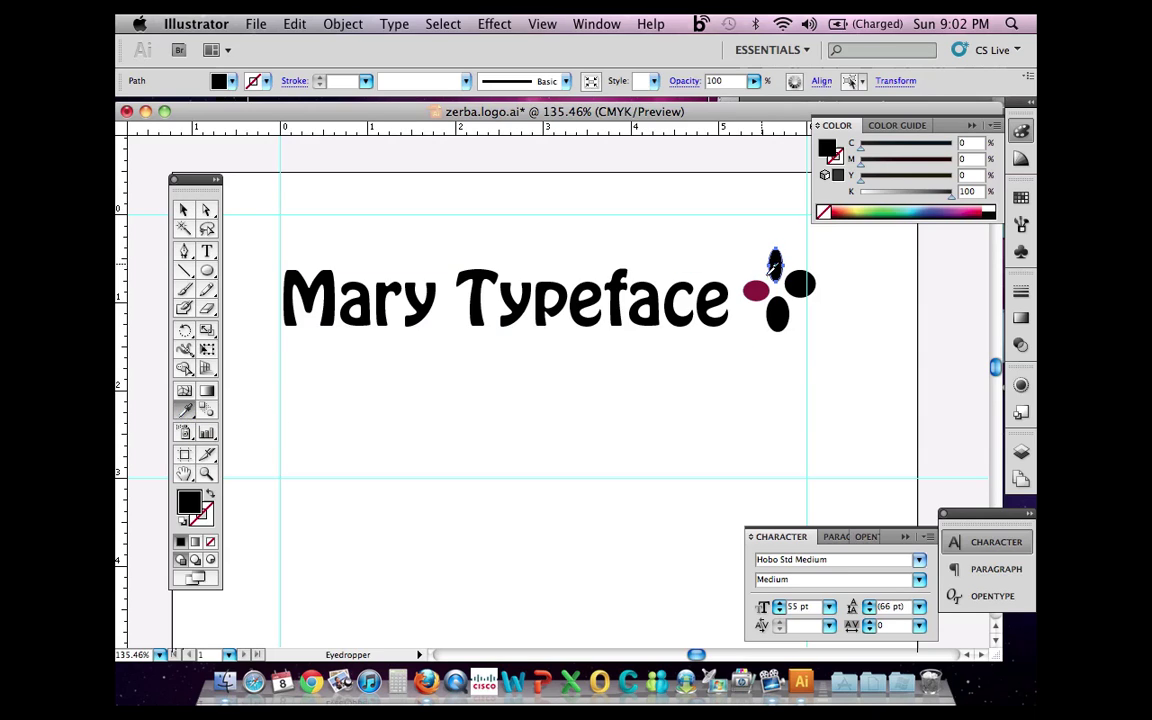
{"action": "left_click", "coordinate": [757, 288]}
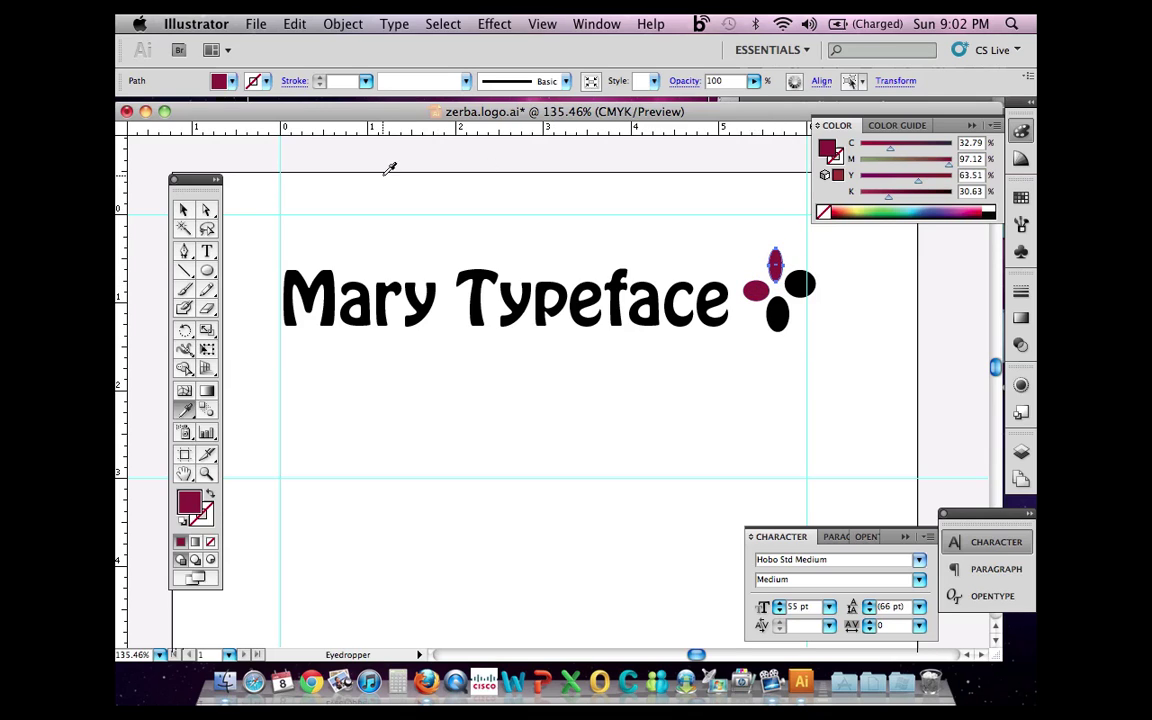
{"action": "left_click", "coordinate": [183, 209]}
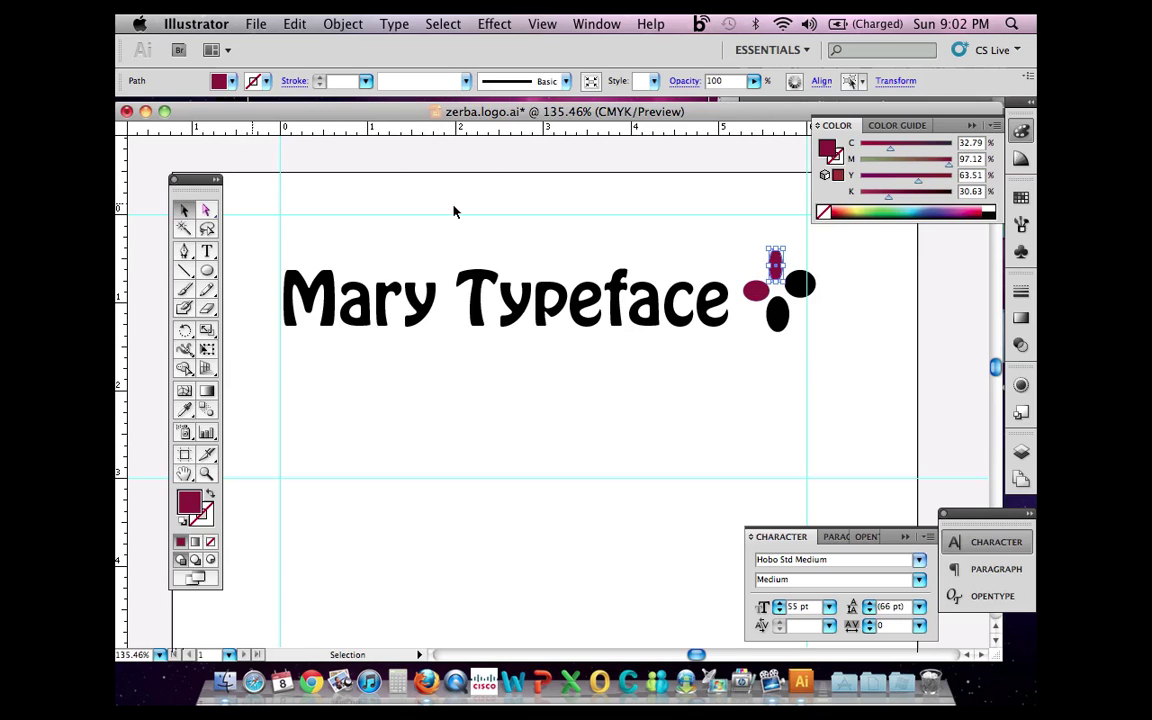
Step: Eyedrop the maroon fill onto the right and bottom petals together
{"action": "left_click", "coordinate": [803, 283]}
{"action": "left_click", "coordinate": [777, 314], "text": "shift"}
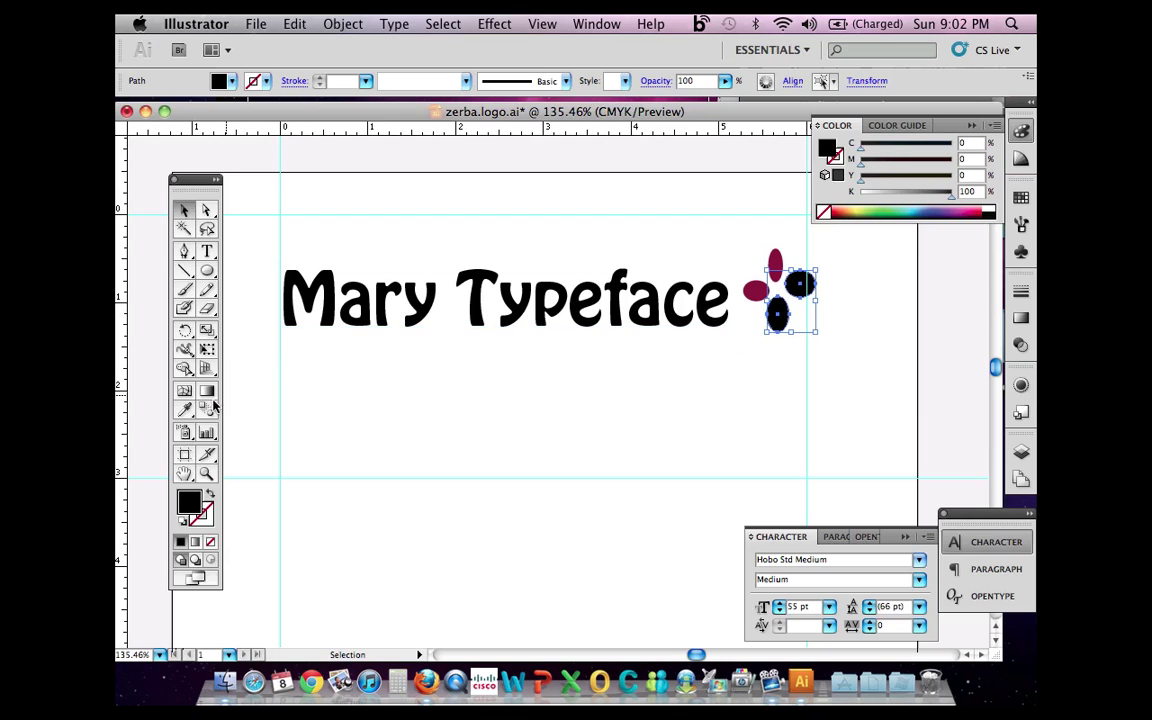
{"action": "left_click", "coordinate": [184, 410]}
{"action": "left_click", "coordinate": [776, 265]}
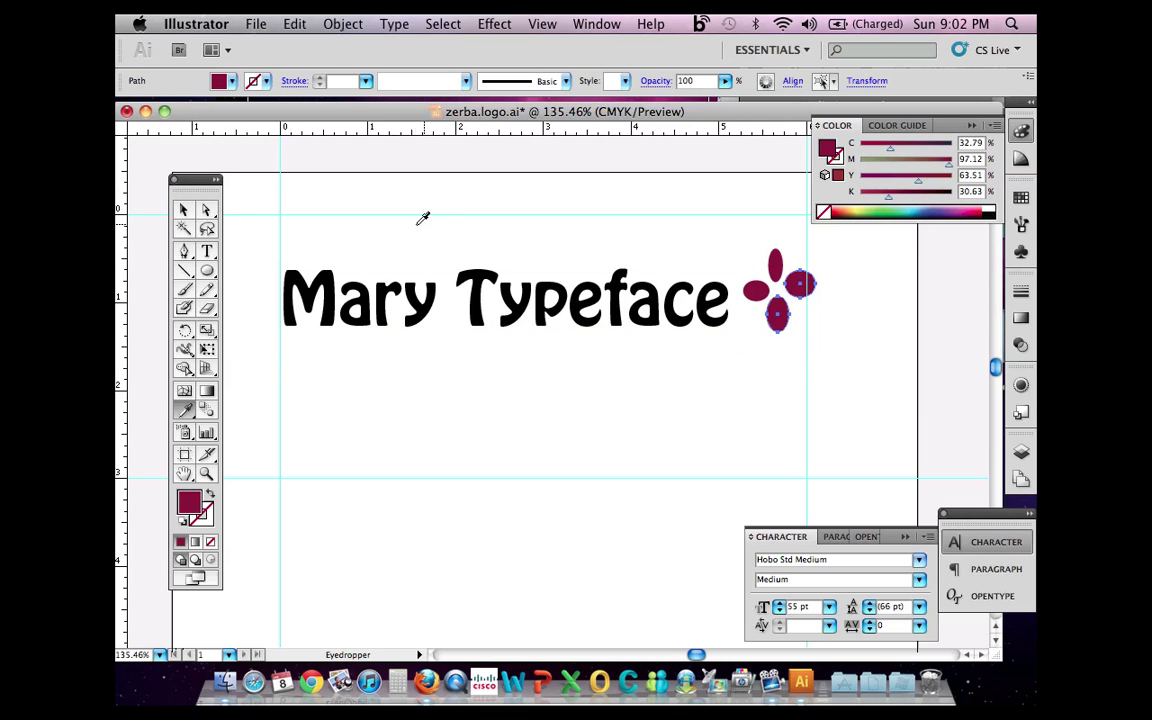
{"action": "left_click", "coordinate": [183, 209]}
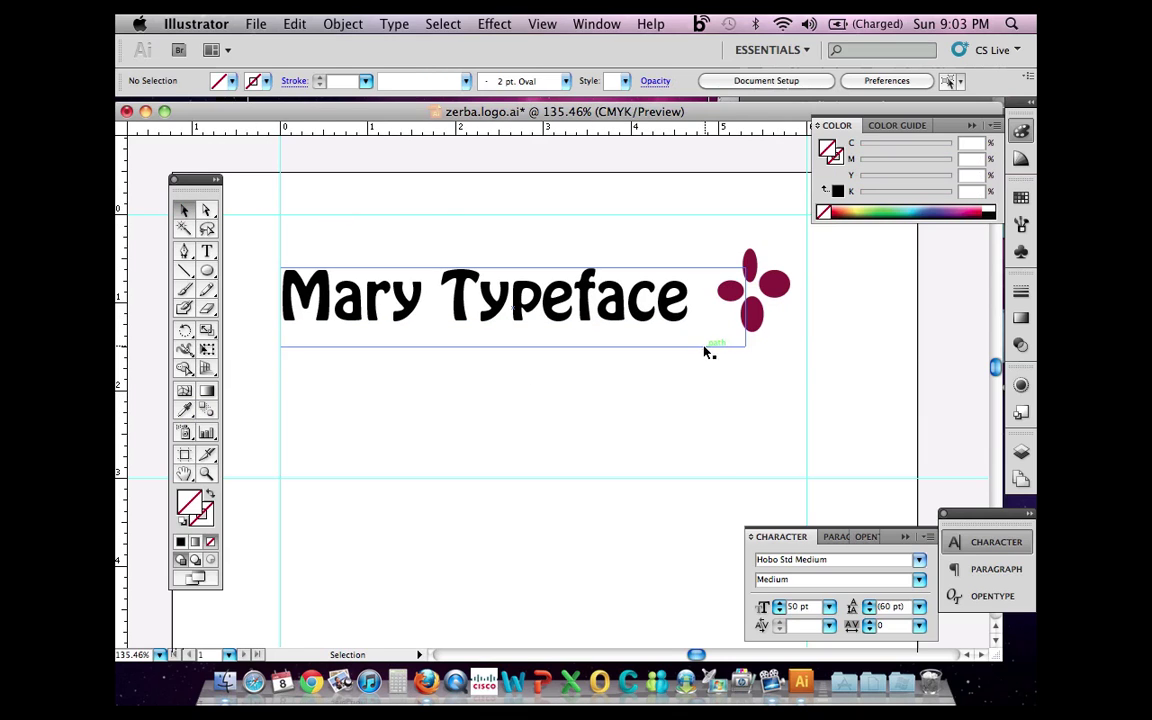
Step: Select just the flower and rotate it to a tilted angle with the Rotate tool
{"action": "left_click", "coordinate": [707, 350]}
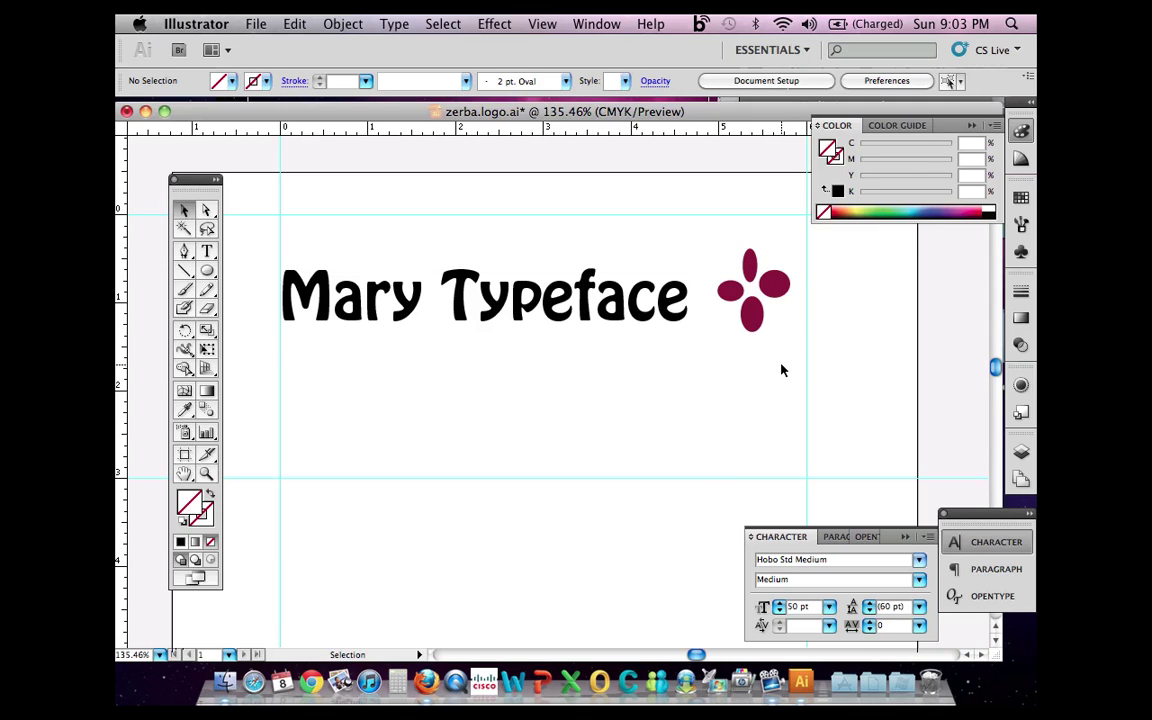
{"action": "left_click_drag", "start_coordinate": [714, 238], "coordinate": [795, 350]}
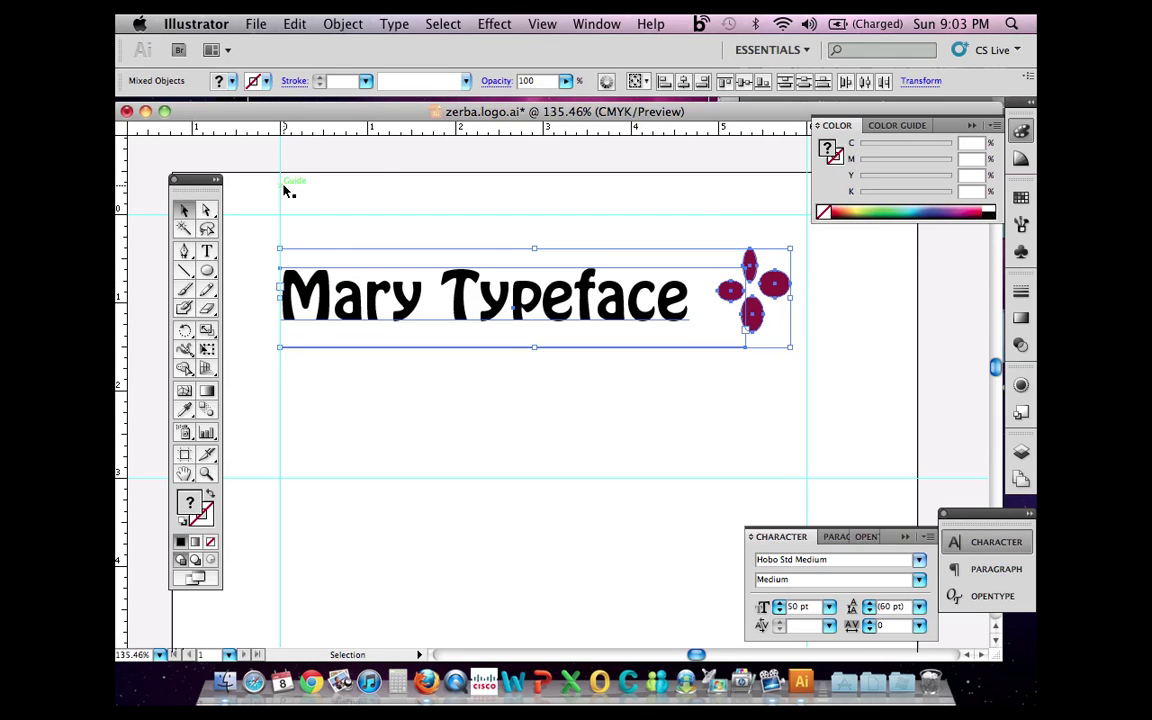
{"action": "left_click", "coordinate": [472, 282], "text": "shift"}
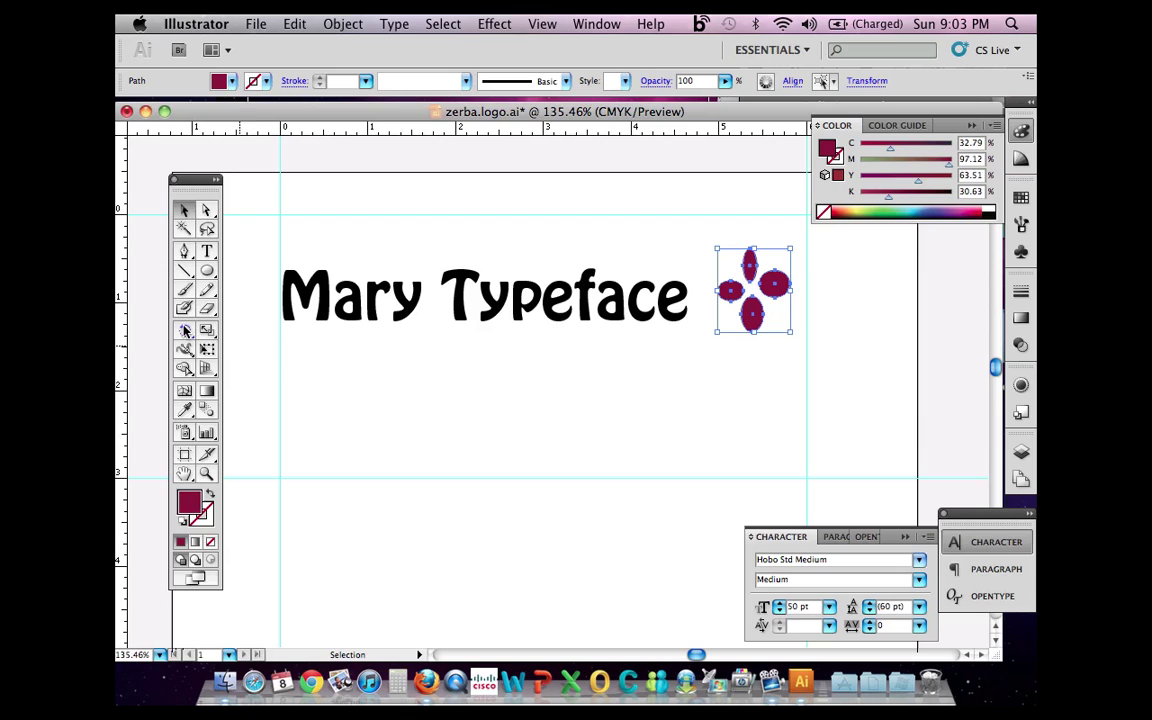
{"action": "left_click", "coordinate": [184, 330]}
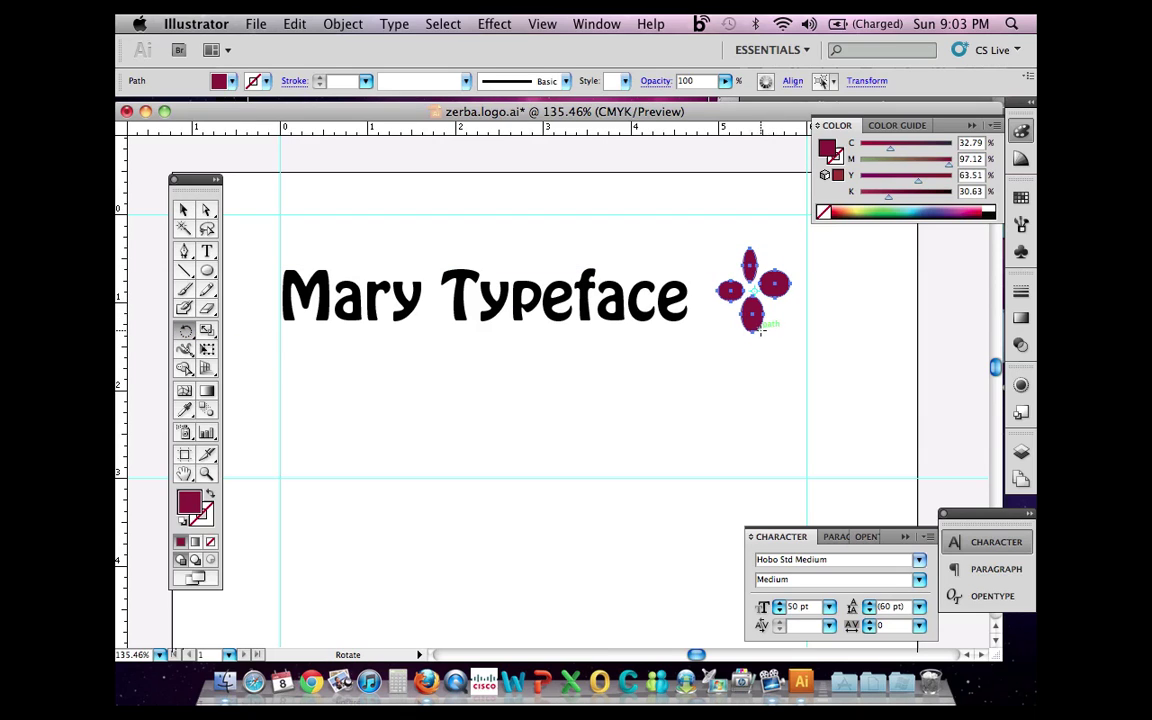
{"action": "mouse_move", "coordinate": [765, 322]}
{"action": "left_mouse_down"}
{"action": "mouse_move", "coordinate": [740, 312]}
{"action": "mouse_move", "coordinate": [731, 328]}
{"action": "mouse_move", "coordinate": [736, 312]}
{"action": "mouse_move", "coordinate": [752, 318]}
{"action": "mouse_move", "coordinate": [741, 316]}
{"action": "left_mouse_up"}
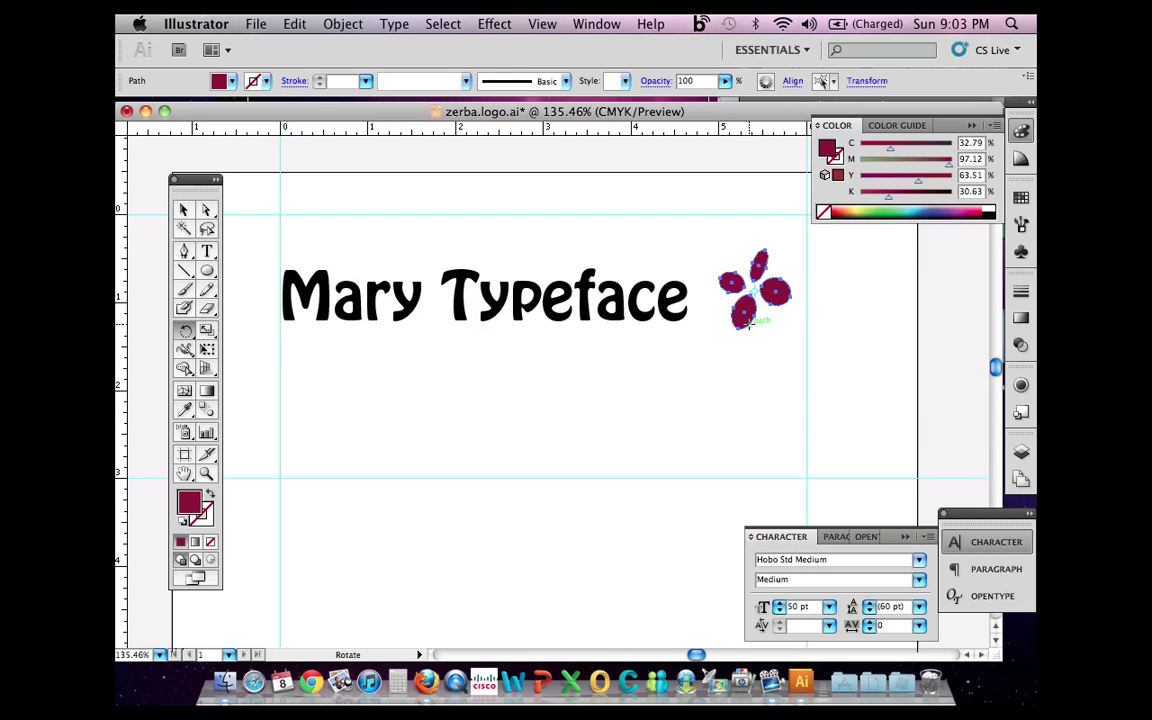
{"action": "left_click_drag", "start_coordinate": [748, 322], "coordinate": [748, 318]}
Step: Nudge the flower up and left toward the end of Typeface with arrow keys
{"action": "left_click", "coordinate": [183, 209]}
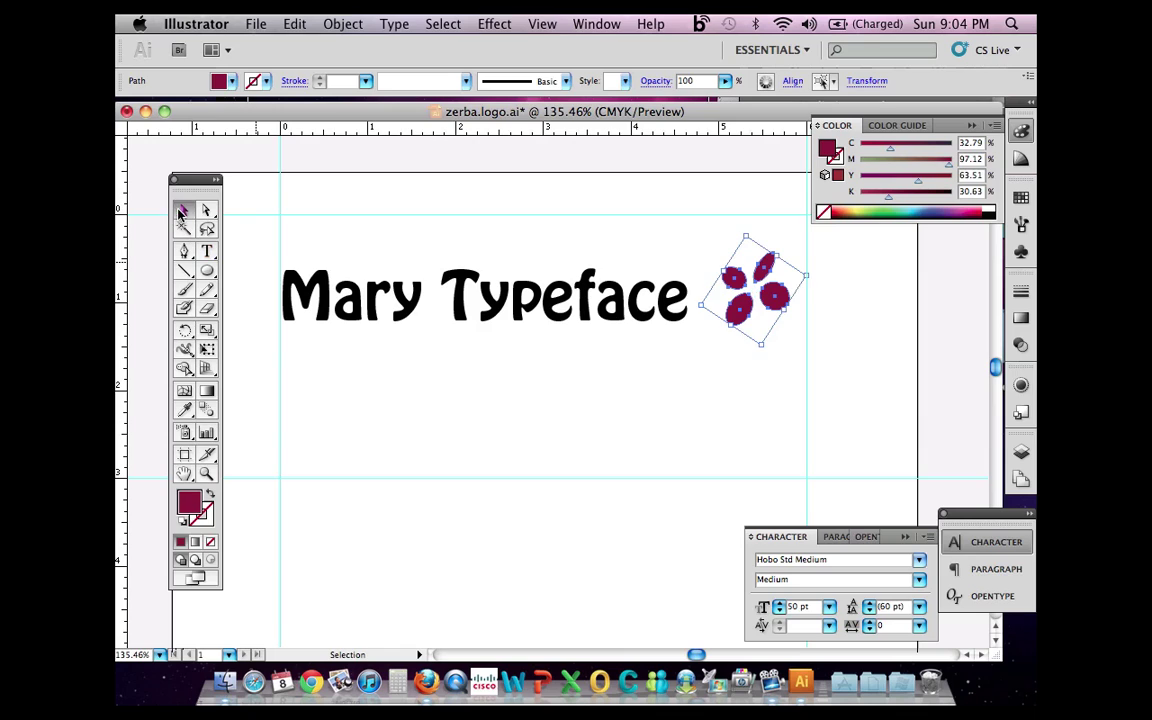
{"action": "key", "text": "Left"}
{"action": "key", "text": "Left"}
{"action": "key", "text": "Left"}
{"action": "key", "text": "Left"}
{"action": "key", "text": "Left"}
{"action": "key", "text": "Left"}
{"action": "key", "text": "Left"}
{"action": "key", "text": "Left"}
{"action": "key", "text": "Left"}
{"action": "key", "text": "Left"}
{"action": "key", "text": "Left"}
{"action": "key", "text": "Left"}
{"action": "key", "text": "Left"}
{"action": "key", "text": "Left"}
{"action": "key", "text": "Left"}
{"action": "key", "text": "Left"}
{"action": "key", "text": "Left"}
{"action": "key", "text": "Left"}
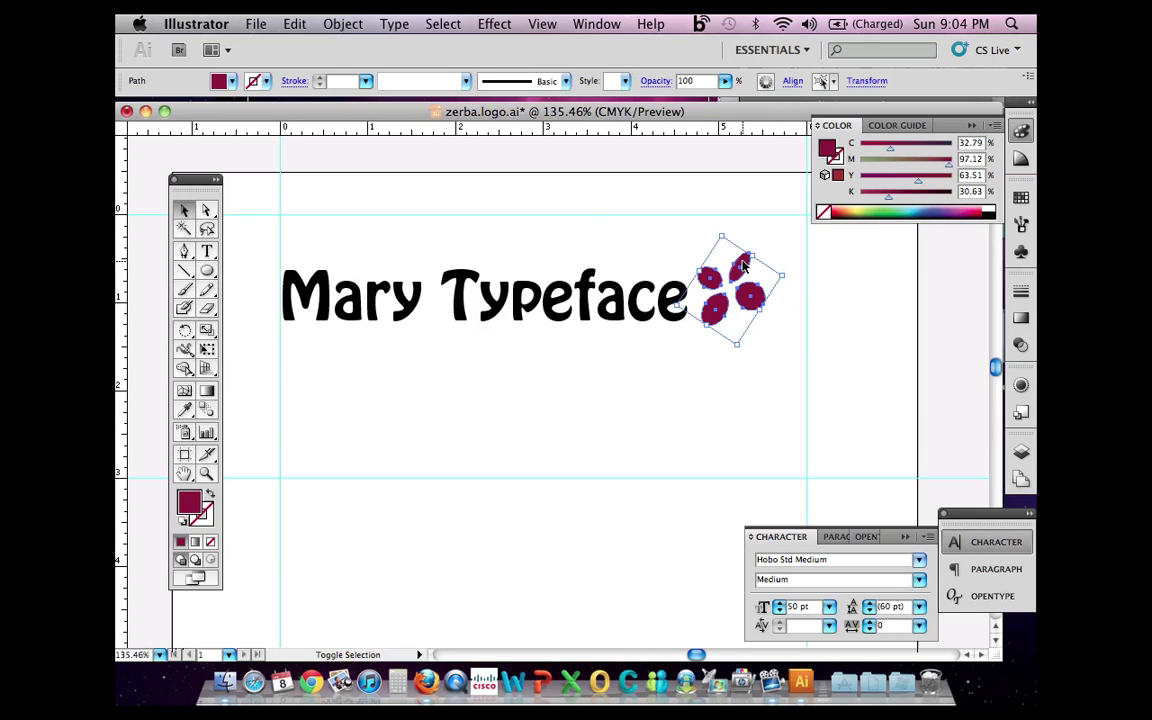
{"action": "key", "text": "Up"}
{"action": "key", "text": "Up"}
{"action": "key", "text": "Up"}
{"action": "key", "text": "Up"}
{"action": "key", "text": "Up"}
{"action": "key", "text": "Up"}
{"action": "key", "text": "Up"}
{"action": "key", "text": "Up"}
{"action": "key", "text": "Up"}
{"action": "key", "text": "Up"}
{"action": "key", "text": "Up"}
{"action": "key", "text": "Up"}
{"action": "key", "text": "Up"}
{"action": "key", "text": "Up"}
{"action": "key", "text": "Up"}
{"action": "key", "text": "Up"}
{"action": "key", "text": "Up"}
{"action": "key", "text": "Up"}
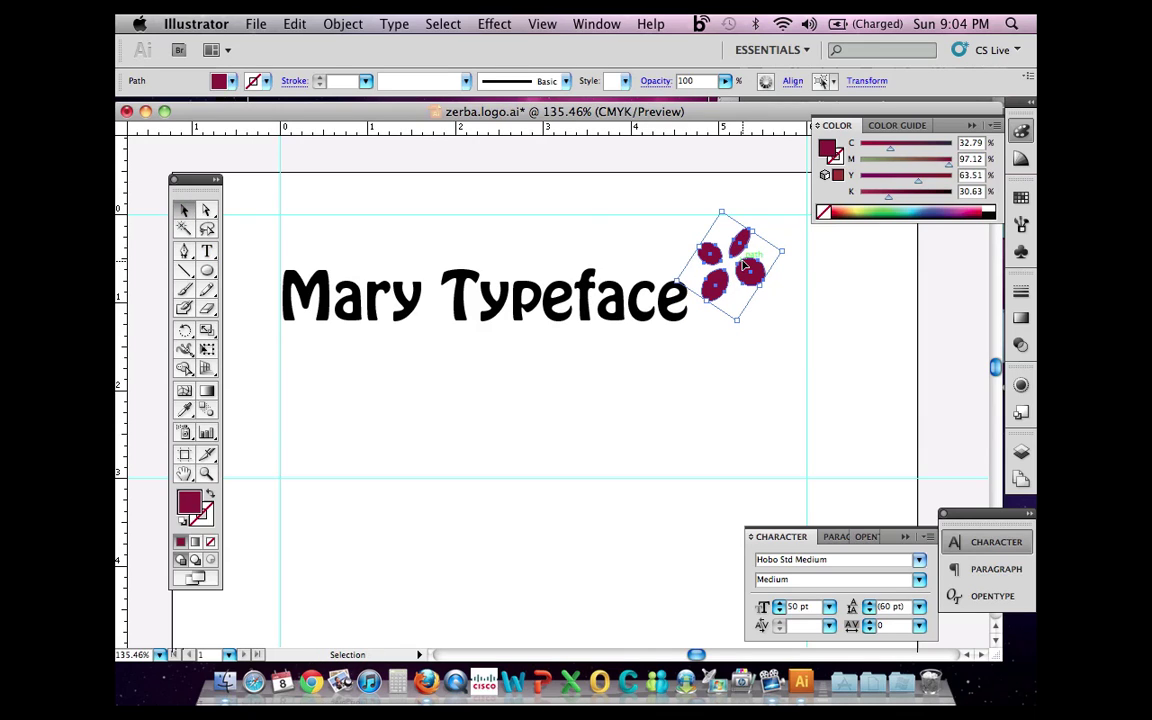
{"action": "key", "text": "Left"}
{"action": "key", "text": "Left"}
{"action": "key", "text": "Up"}
{"action": "key", "text": "Up"}
{"action": "key", "text": "Up"}
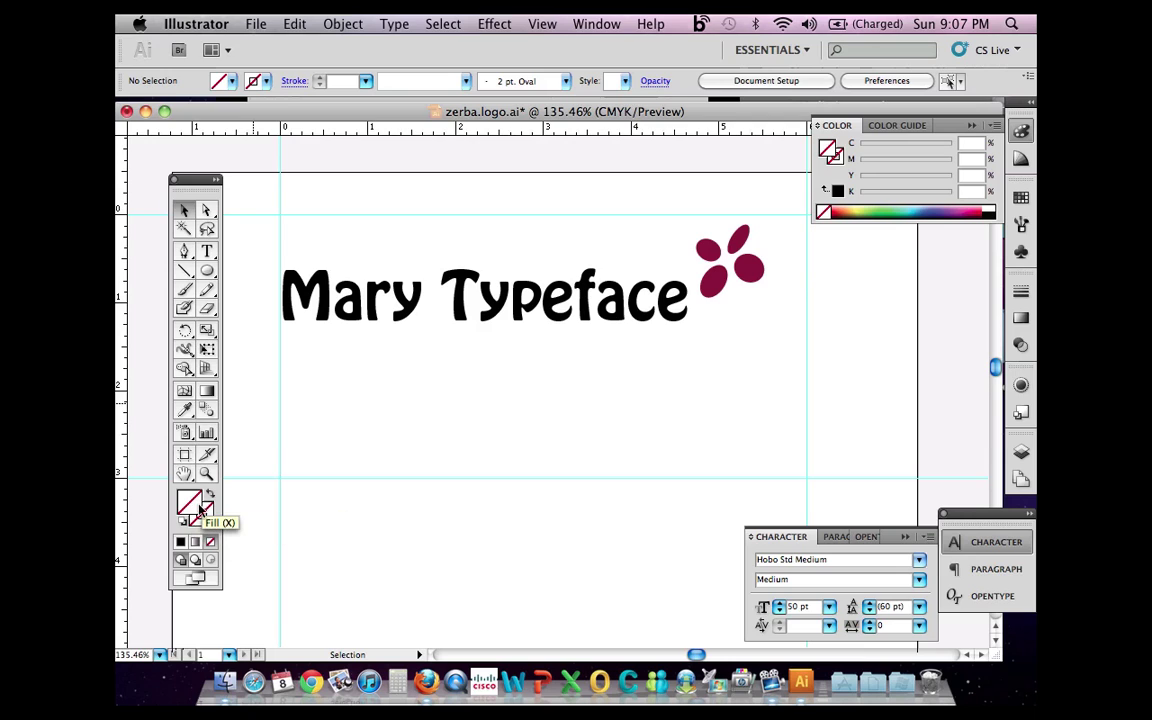
{"action": "left_click", "coordinate": [184, 272]}
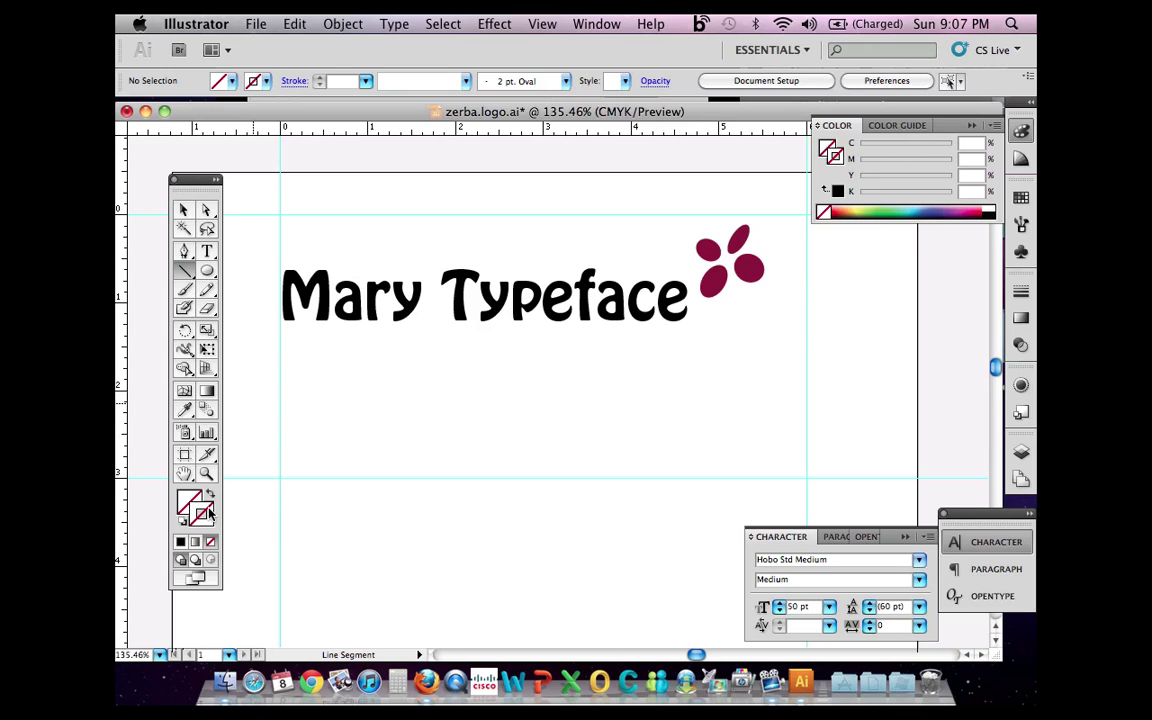
{"action": "double_click", "coordinate": [209, 513]}
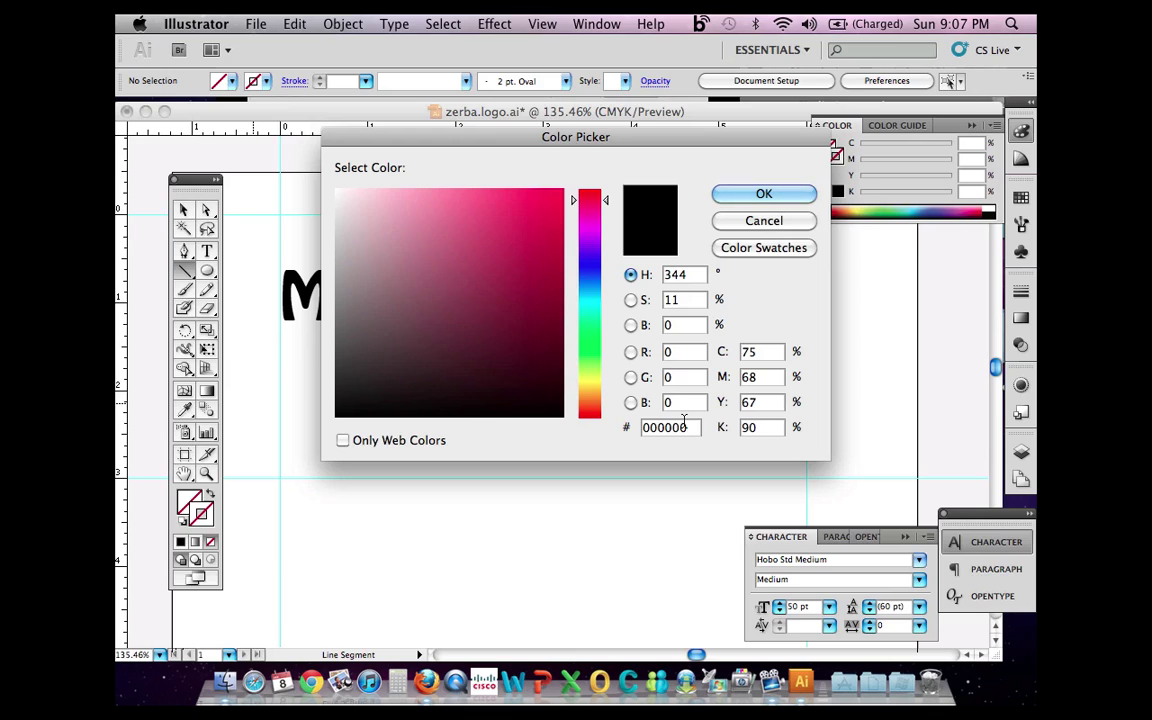
{"action": "double_click", "coordinate": [760, 352]}
{"action": "type", "text": "0"}
{"action": "key", "text": "Tab"}
{"action": "type", "text": "0"}
{"action": "key", "text": "Tab"}
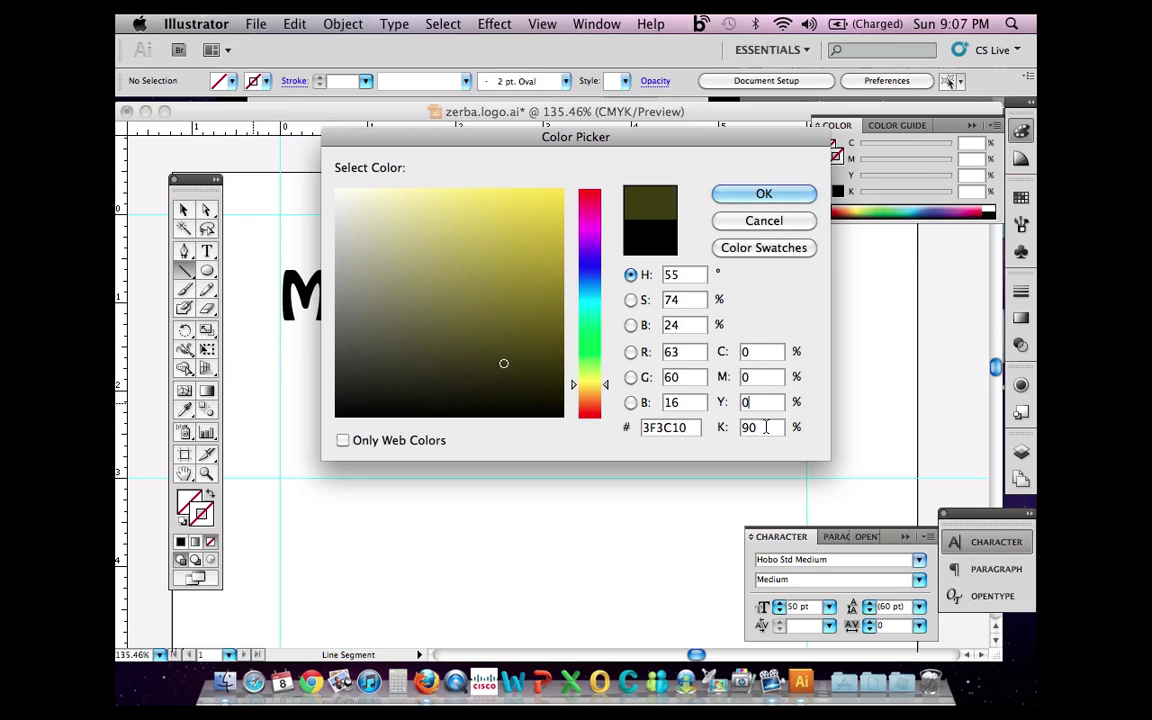
{"action": "type", "text": "0"}
{"action": "key", "text": "Tab"}
{"action": "type", "text": "100"}
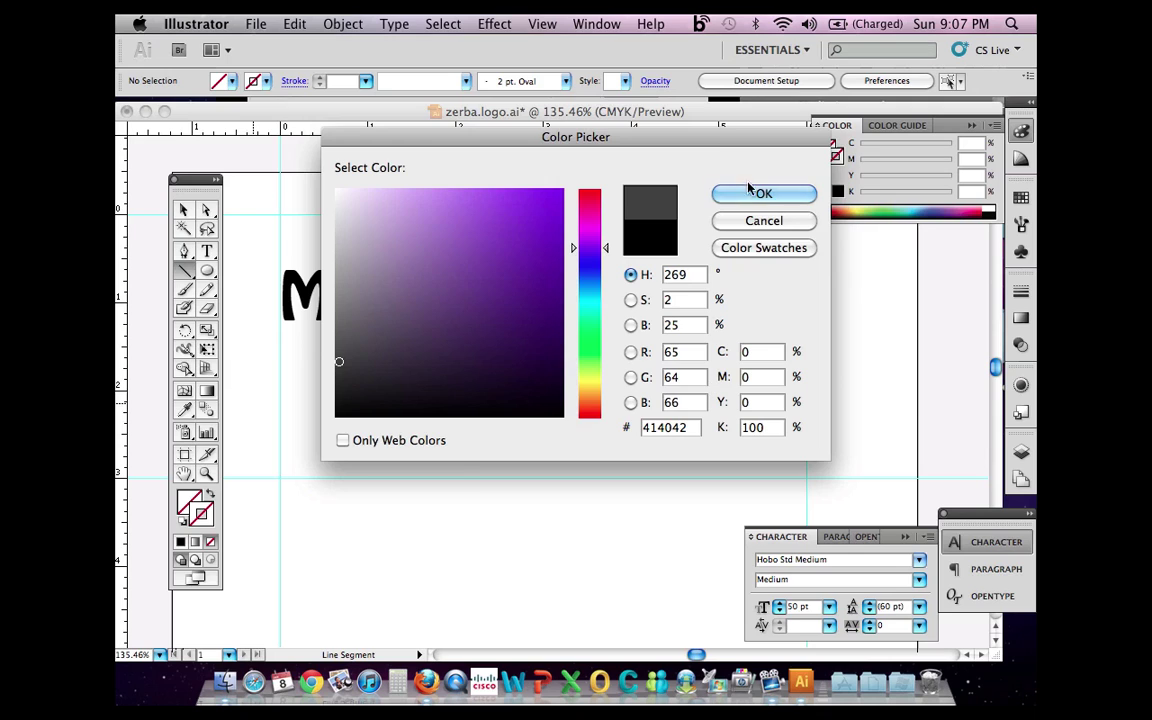
{"action": "left_click", "coordinate": [735, 192]}
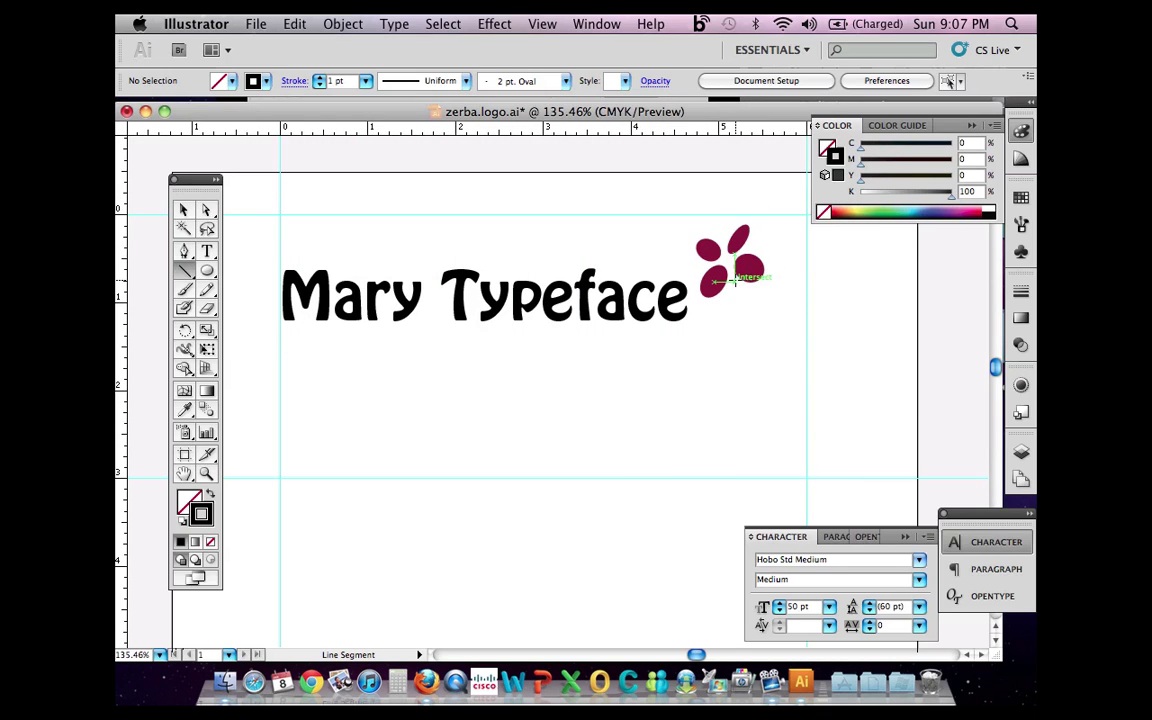
{"action": "left_click_drag", "start_coordinate": [735, 280], "coordinate": [735, 322]}
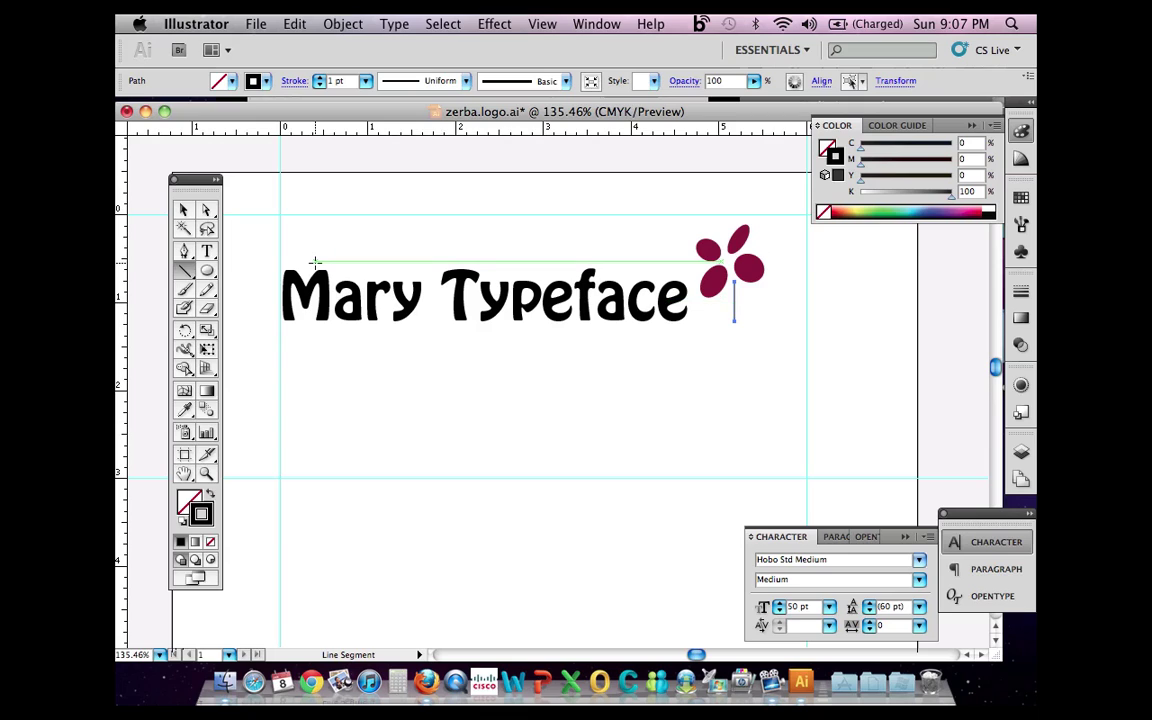
{"action": "left_click", "coordinate": [365, 82]}
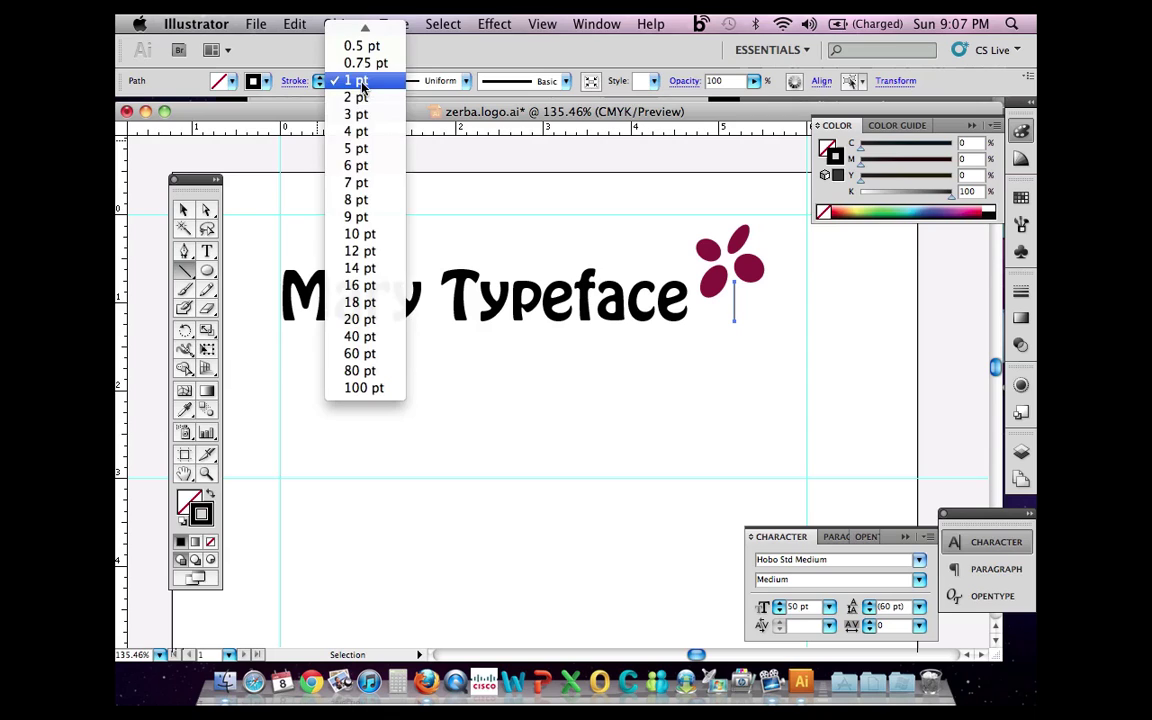
{"action": "left_click", "coordinate": [355, 165]}
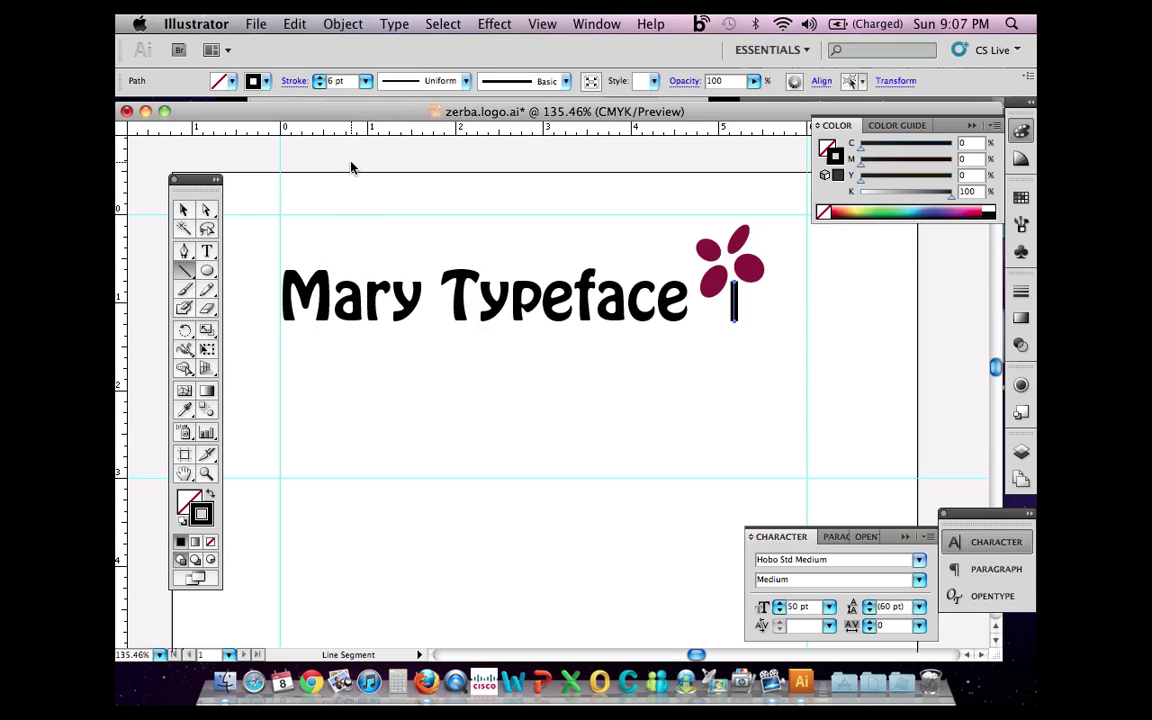
{"action": "key", "text": "v"}
{"action": "left_click", "coordinate": [480, 430]}
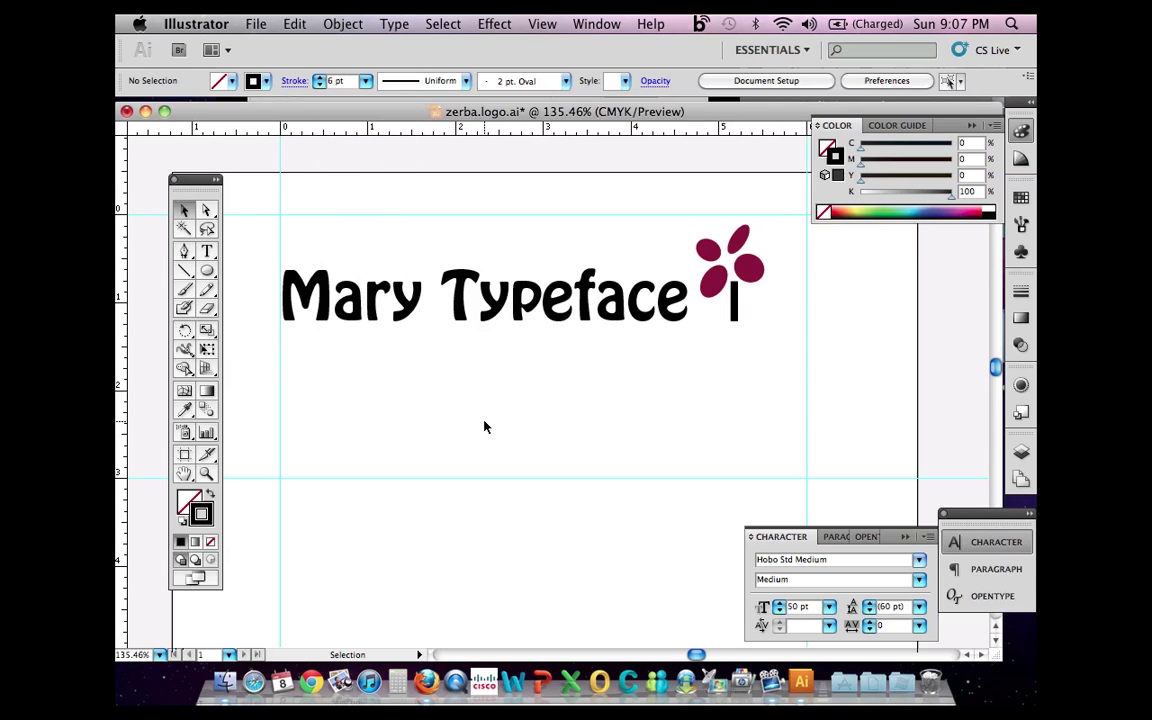
{"action": "left_click", "coordinate": [733, 310]}
{"action": "key", "text": "Delete"}
Step: Brush a thin curved stem in green under the flower with the Paintbrush
{"action": "left_click_drag", "start_coordinate": [775, 309], "coordinate": [640, 305]}
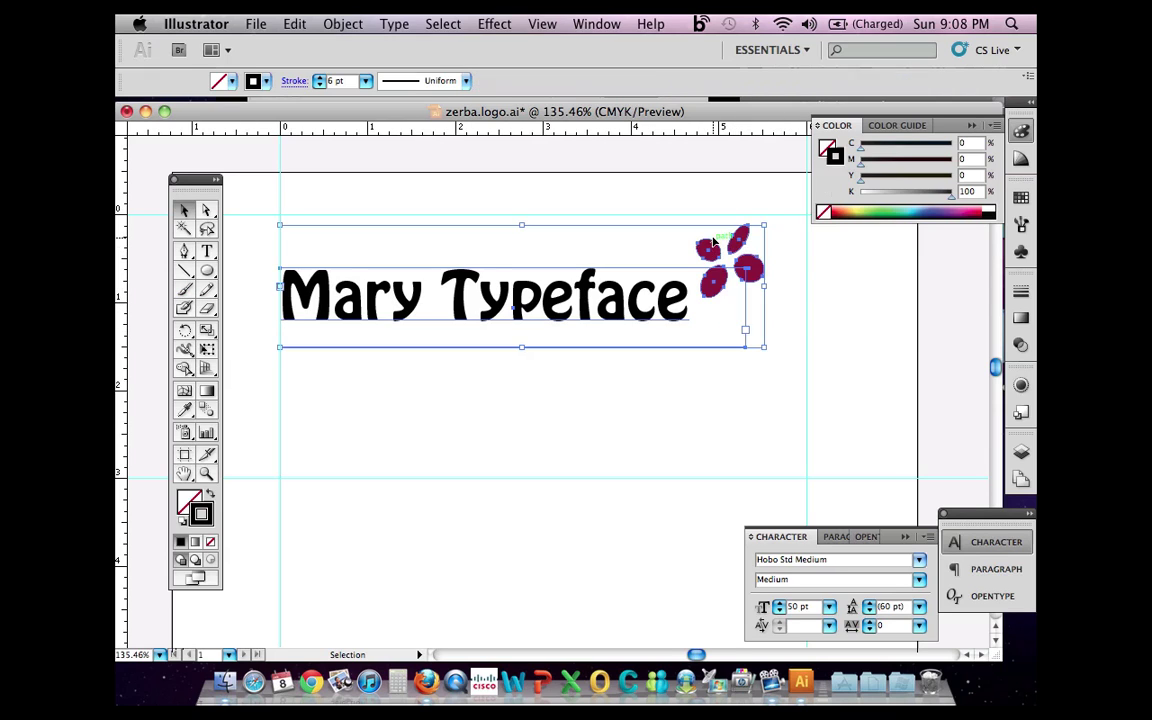
{"action": "left_click", "coordinate": [610, 323], "text": "shift"}
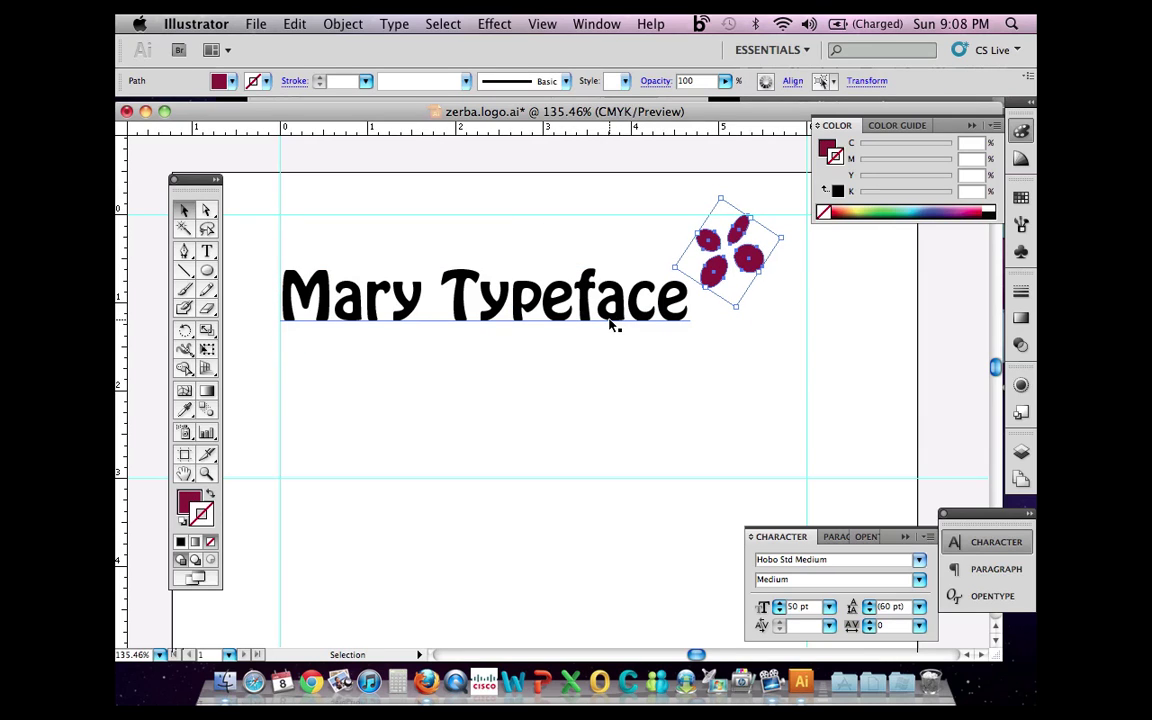
{"action": "left_click", "coordinate": [609, 370]}
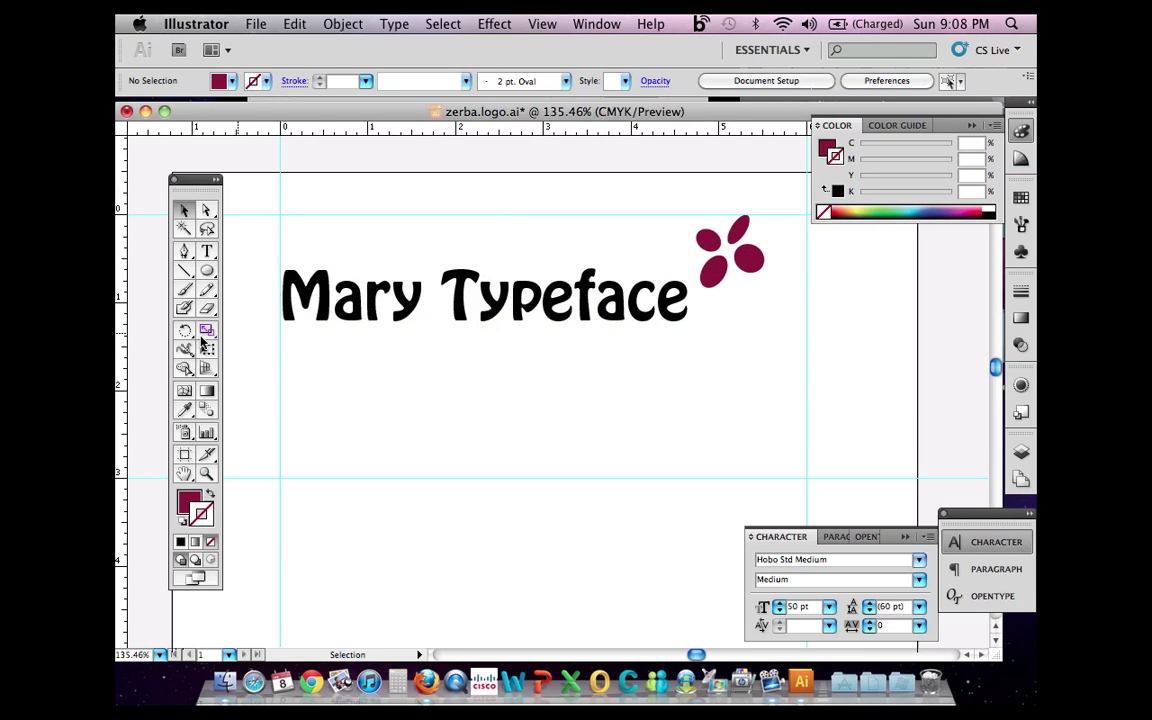
{"action": "left_click", "coordinate": [184, 291]}
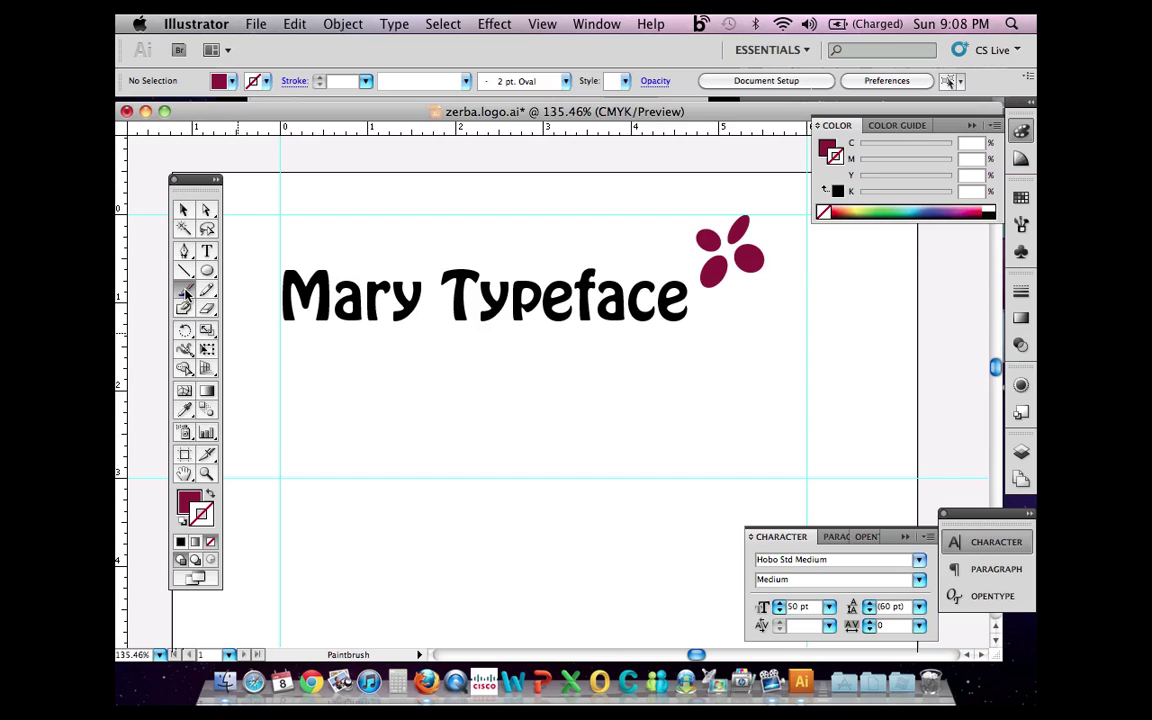
{"action": "left_click", "coordinate": [188, 508]}
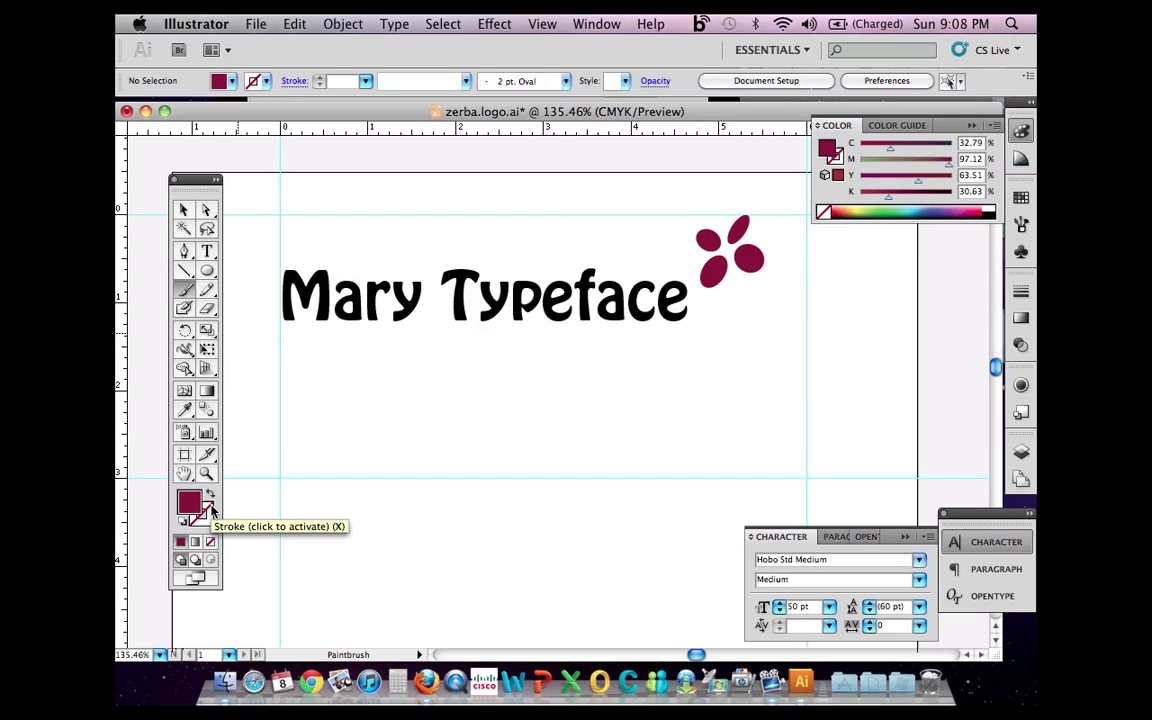
{"action": "double_click", "coordinate": [190, 504]}
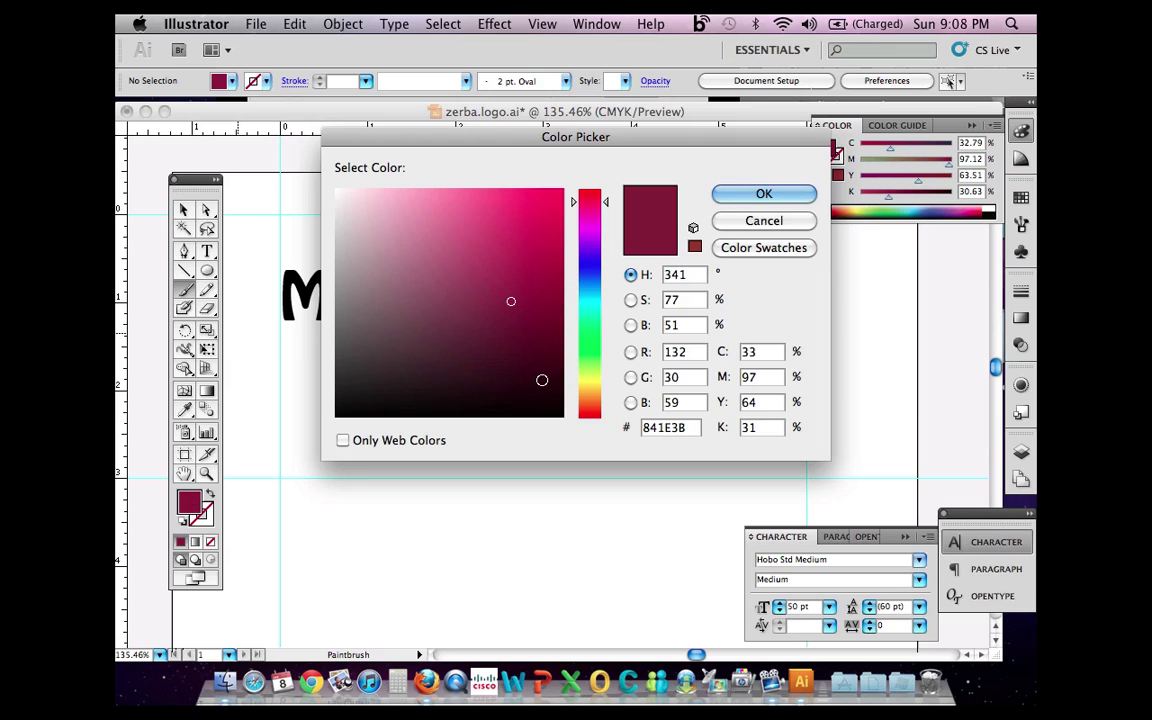
{"action": "left_click", "coordinate": [589, 346]}
{"action": "left_click", "coordinate": [736, 199]}
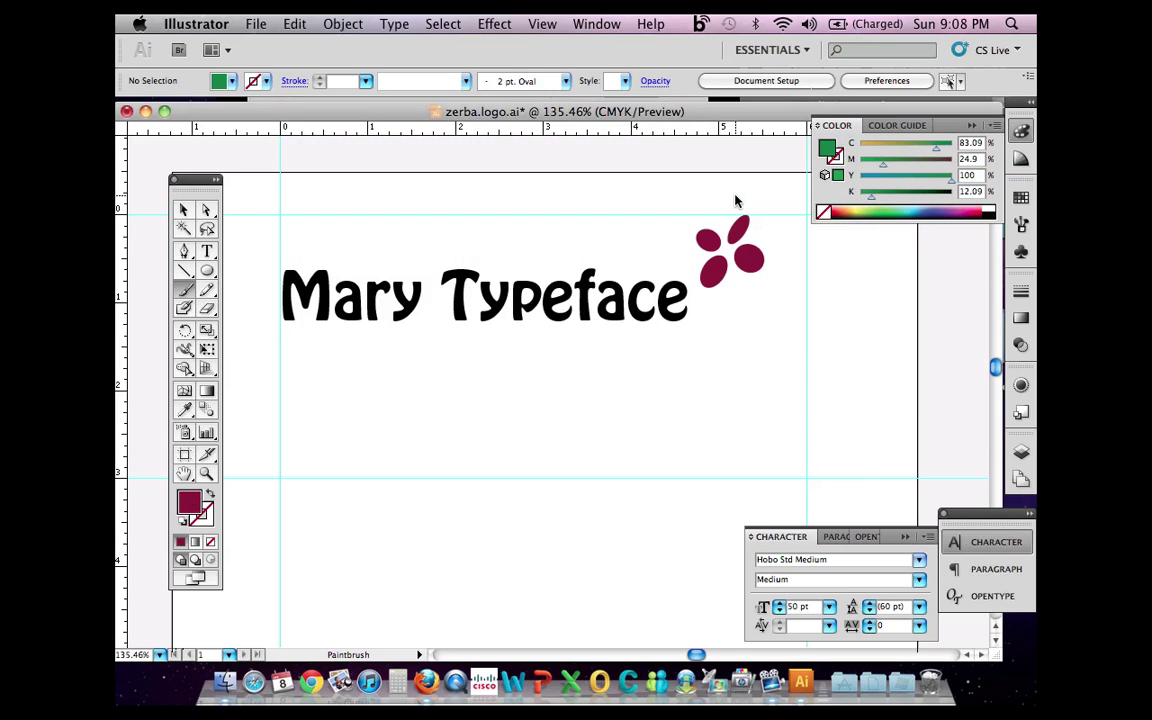
{"action": "mouse_move", "coordinate": [731, 268]}
{"action": "left_mouse_down"}
{"action": "mouse_move", "coordinate": [733, 303]}
{"action": "mouse_move", "coordinate": [712, 322]}
{"action": "left_mouse_up"}
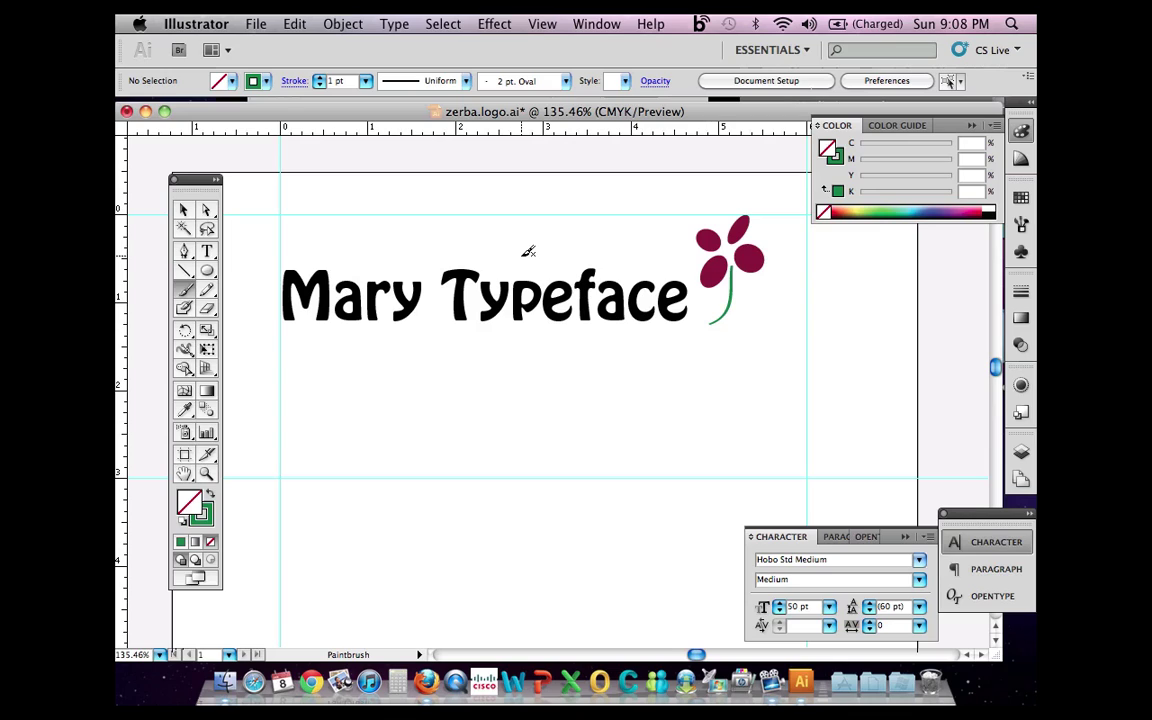
{"action": "left_click", "coordinate": [184, 209]}
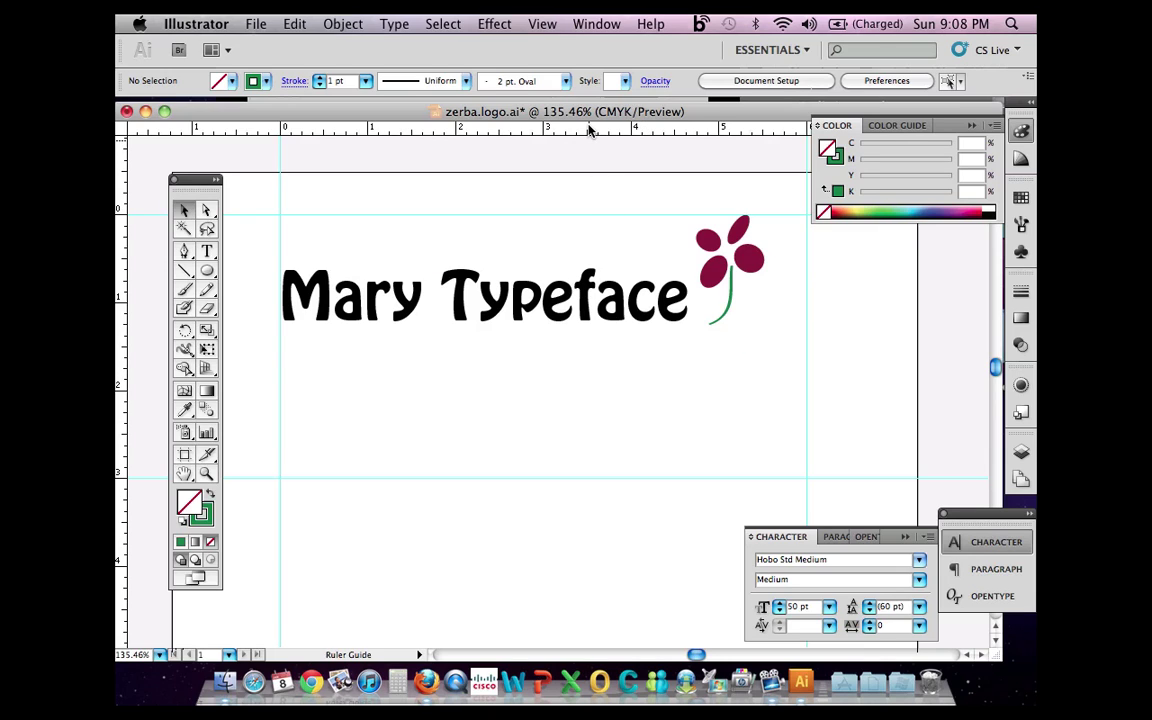
Step: Add a guide at the text baseline, zoom in, and shorten the stem to it
{"action": "left_click_drag", "start_coordinate": [590, 130], "coordinate": [572, 321]}
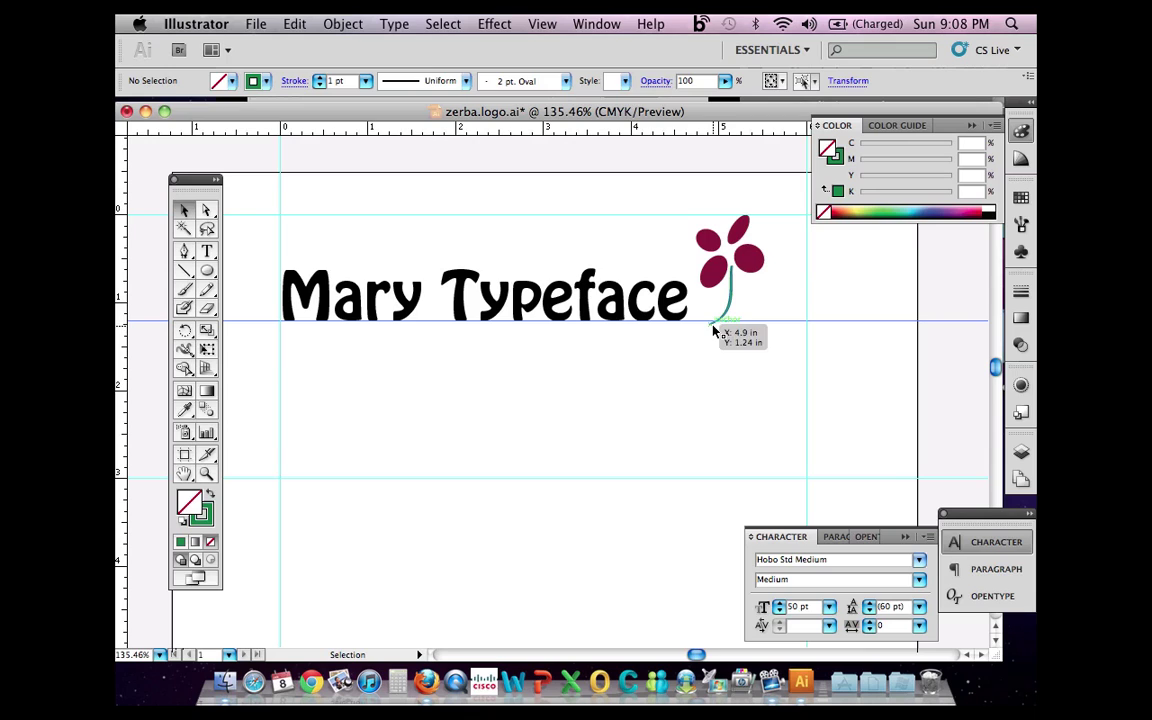
{"action": "left_click", "coordinate": [206, 473]}
{"action": "left_click_drag", "start_coordinate": [666, 204], "coordinate": [783, 343]}
{"action": "left_click", "coordinate": [183, 207]}
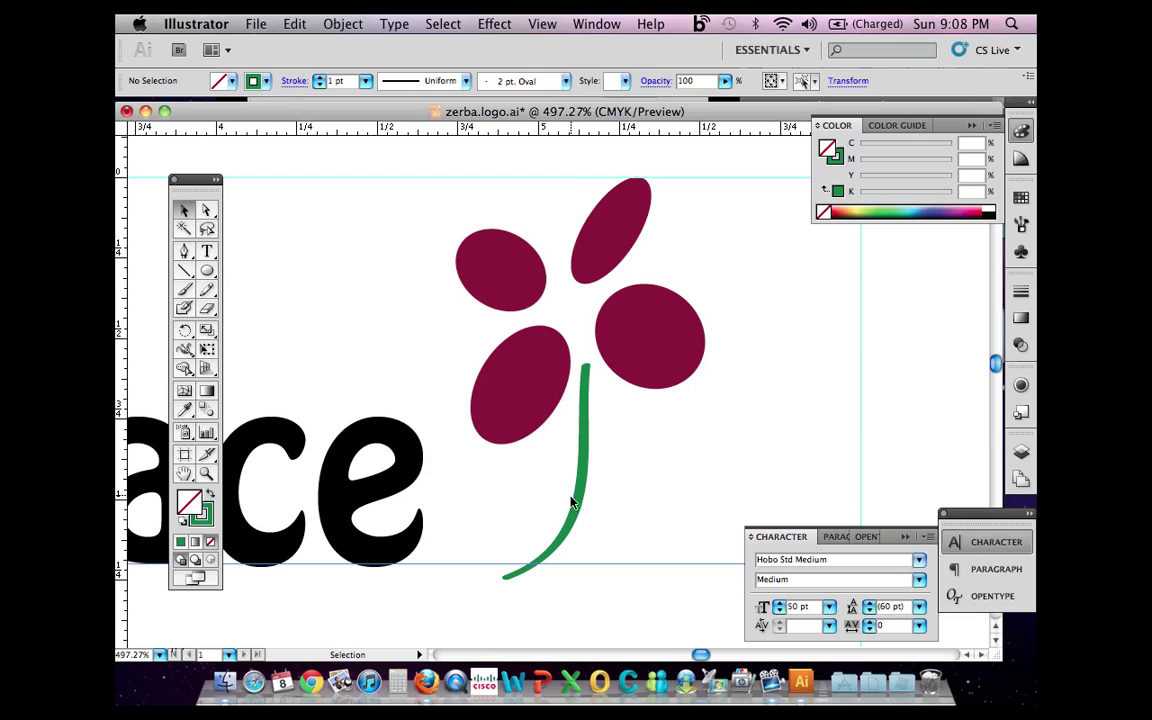
{"action": "left_click", "coordinate": [509, 577]}
{"action": "left_click_drag", "start_coordinate": [506, 568], "coordinate": [546, 562]}
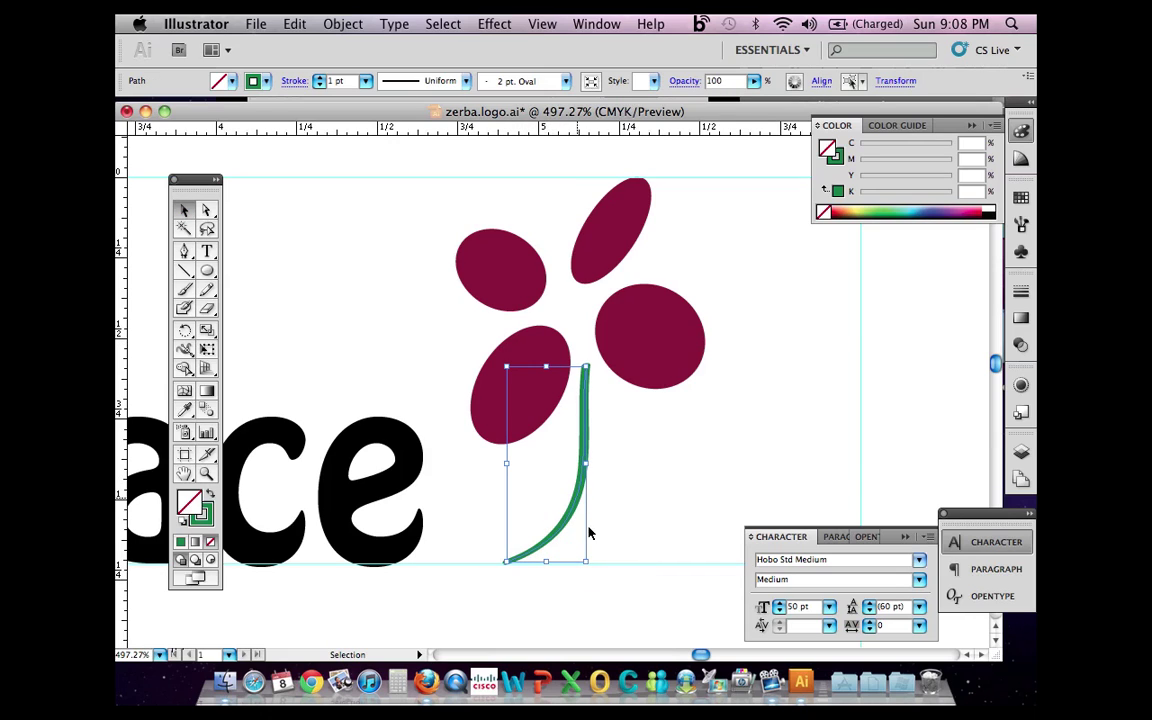
{"action": "left_click", "coordinate": [595, 612]}
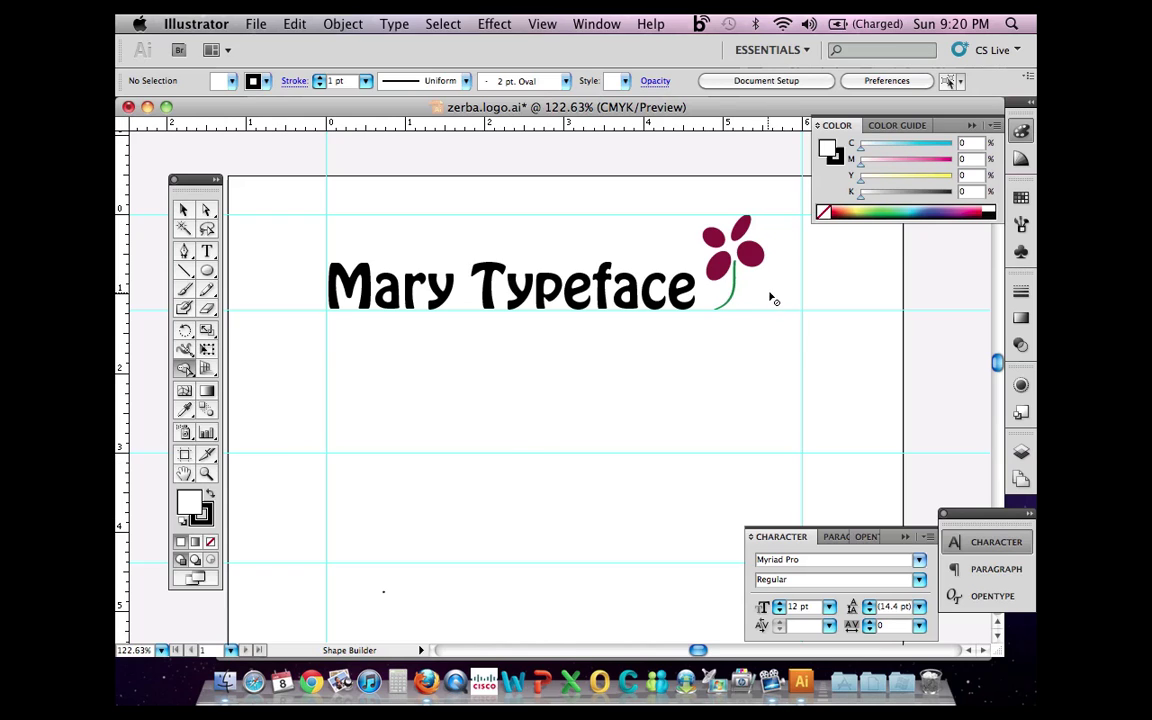
Step: Lock the guides with View > Guides > Lock Guides
{"action": "left_click", "coordinate": [184, 209]}
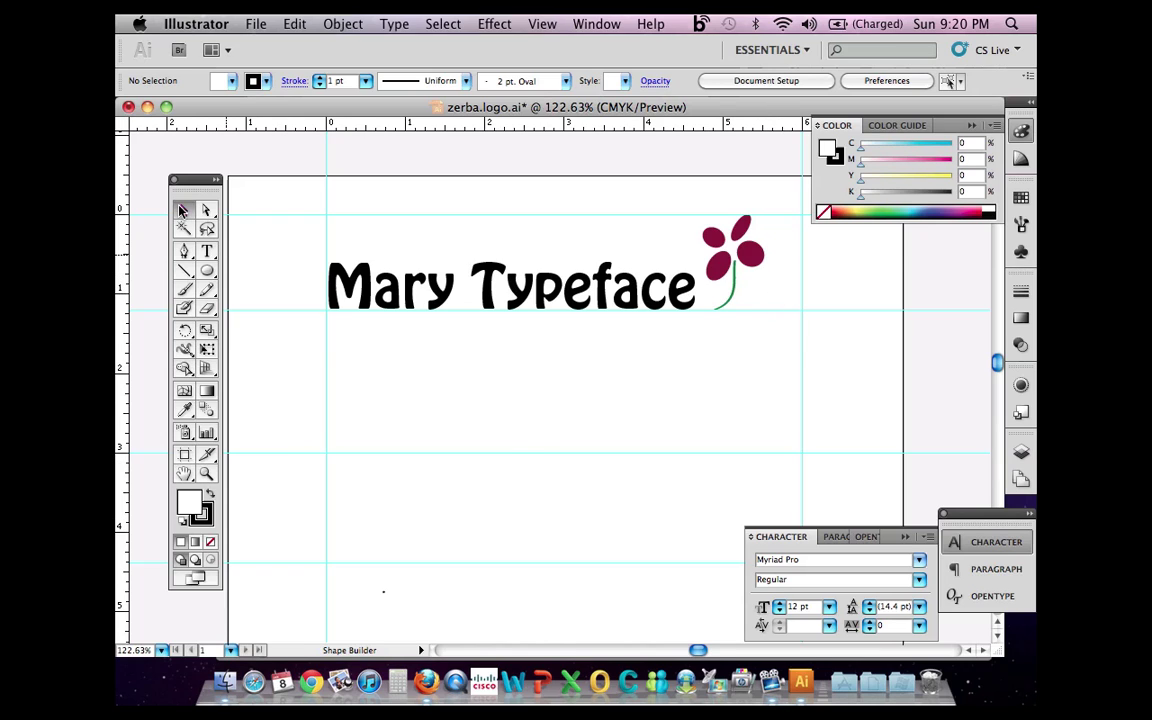
{"action": "left_click_drag", "start_coordinate": [776, 296], "coordinate": [401, 198]}
{"action": "left_click", "coordinate": [311, 214], "text": "shift"}
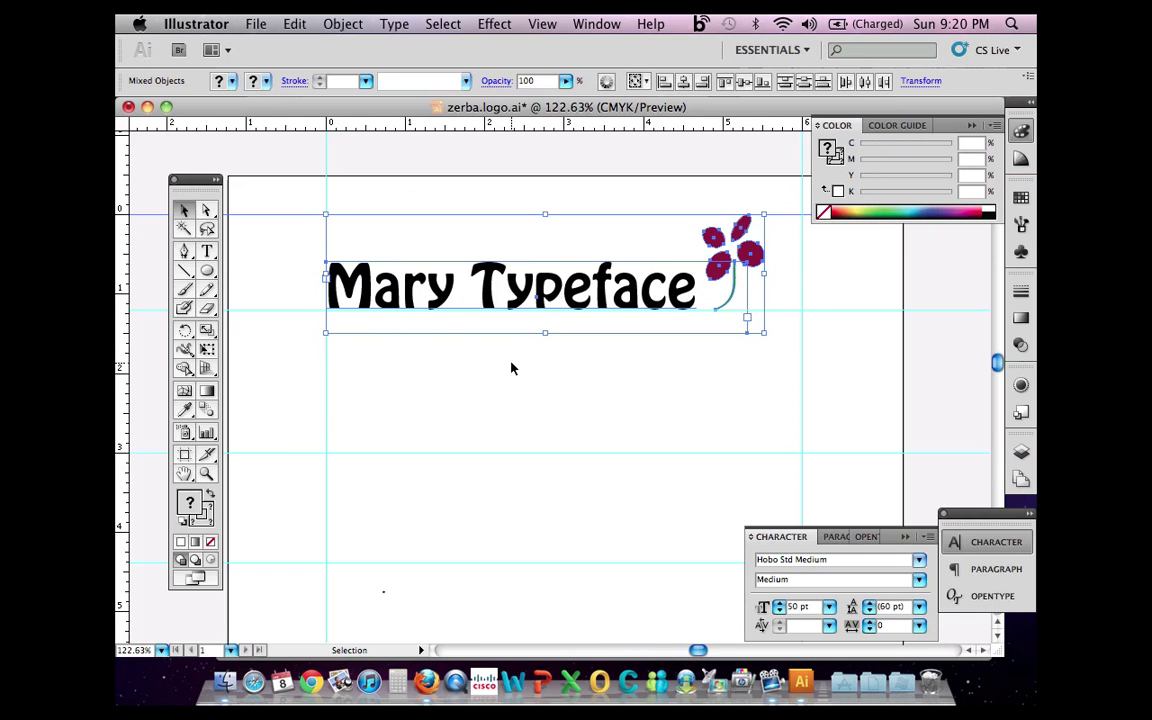
{"action": "left_click", "coordinate": [542, 23]}
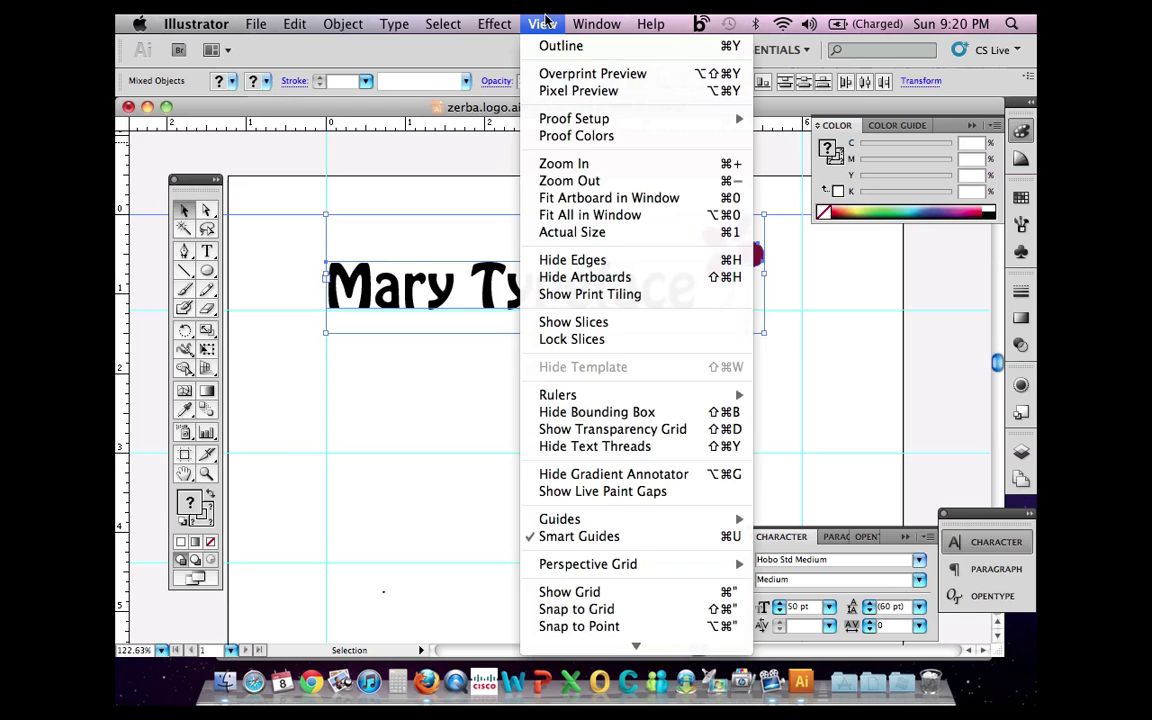
{"action": "mouse_move", "coordinate": [600, 519]}
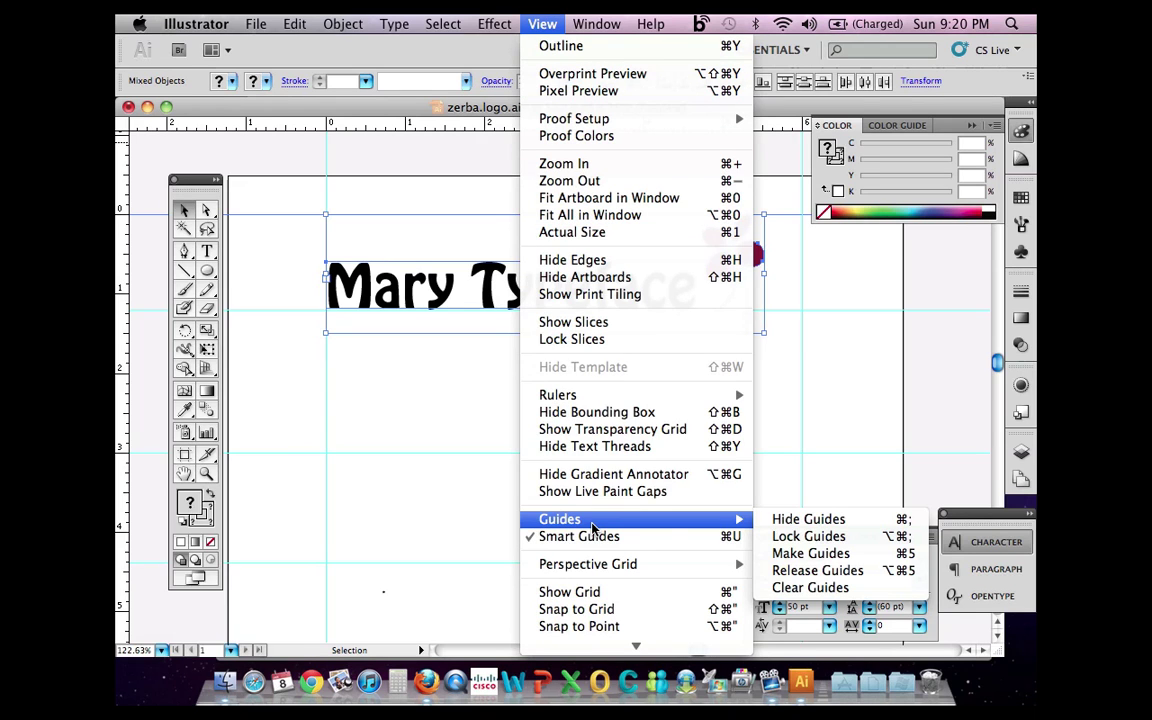
{"action": "left_click", "coordinate": [808, 536]}
Step: Group the Mary Typeface text and flower, then drag the group slightly down
{"action": "left_click", "coordinate": [663, 416]}
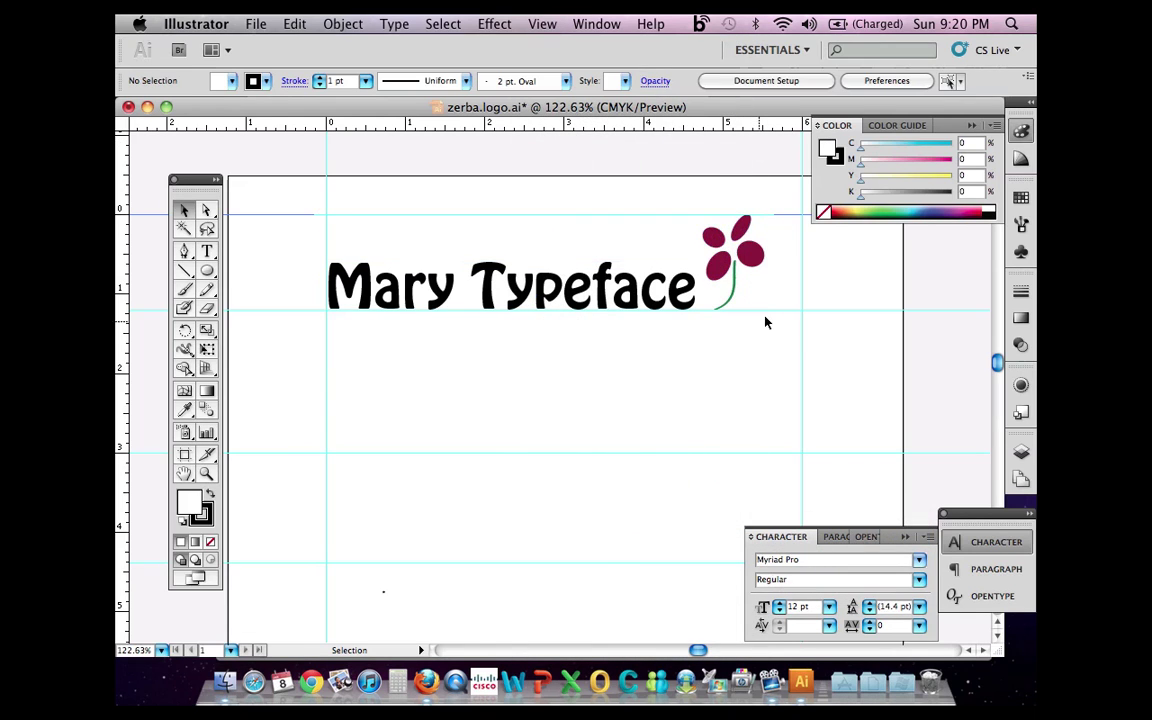
{"action": "left_click_drag", "start_coordinate": [787, 304], "coordinate": [371, 213]}
{"action": "left_click", "coordinate": [342, 23]}
{"action": "left_click", "coordinate": [345, 88]}
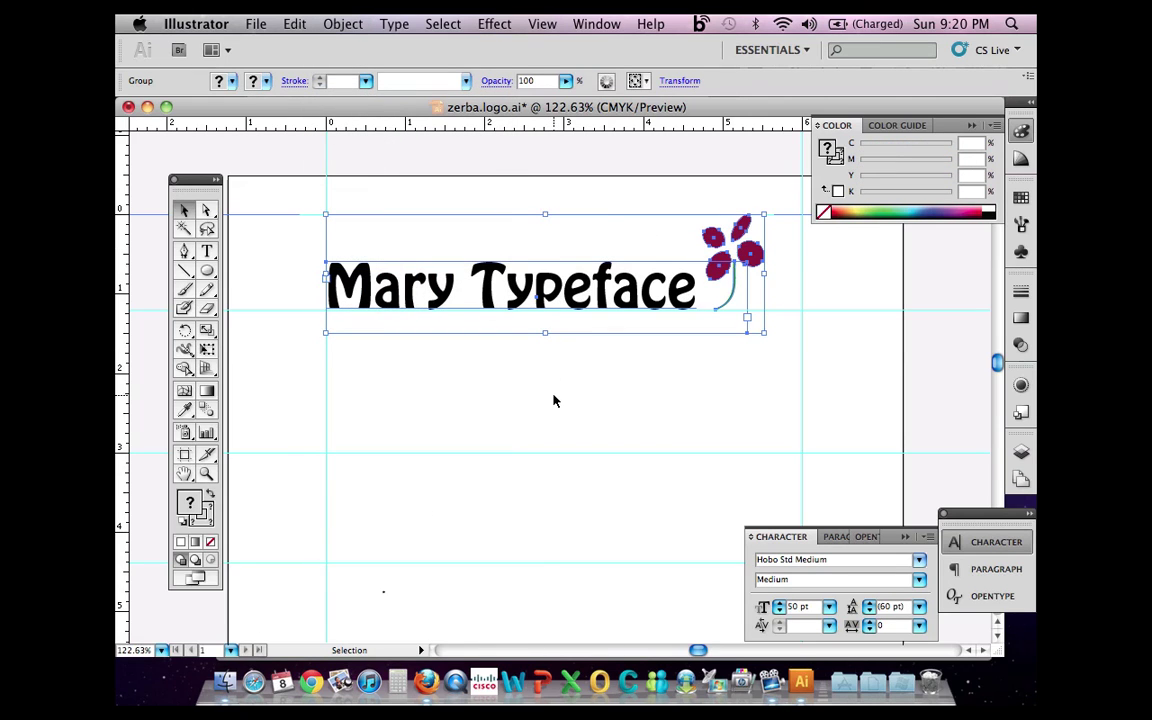
{"action": "mouse_move", "coordinate": [528, 287]}
{"action": "left_mouse_down"}
{"action": "mouse_move", "coordinate": [527, 312]}
{"action": "mouse_move", "coordinate": [545, 297]}
{"action": "left_mouse_up"}
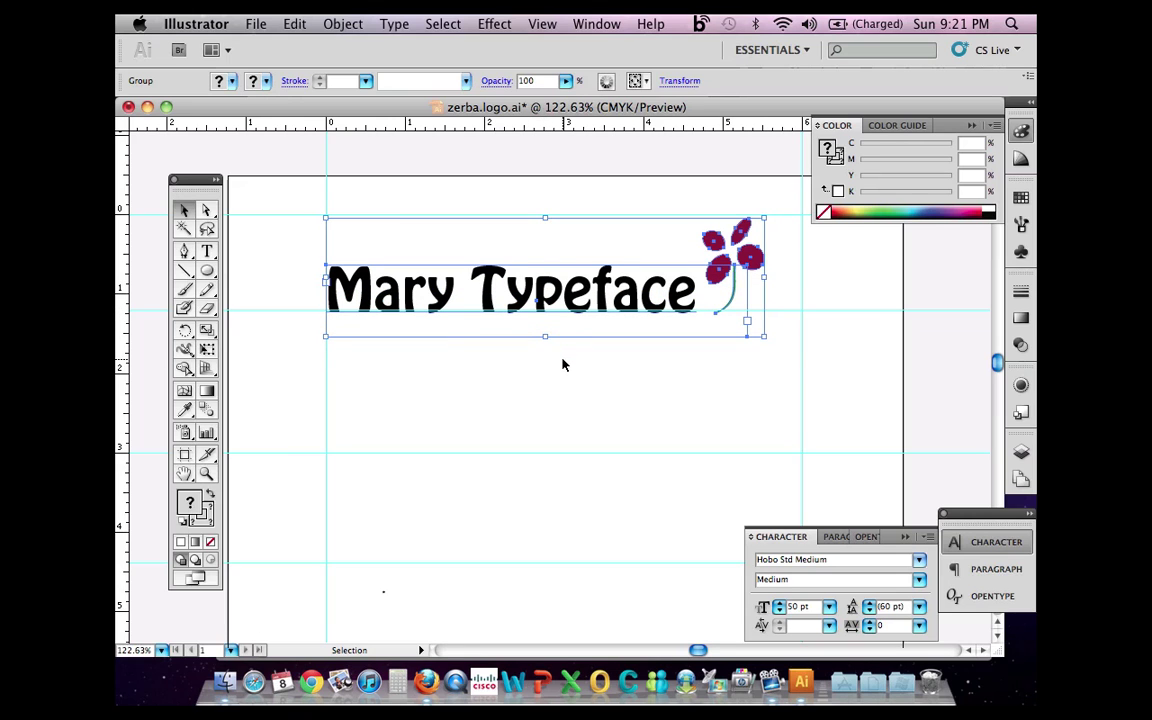
Step: Paste a copy of the logo below the original and ungroup it
{"action": "key", "text": "super"}
{"action": "key", "text": "super"}
{"action": "key", "text": "super+v"}
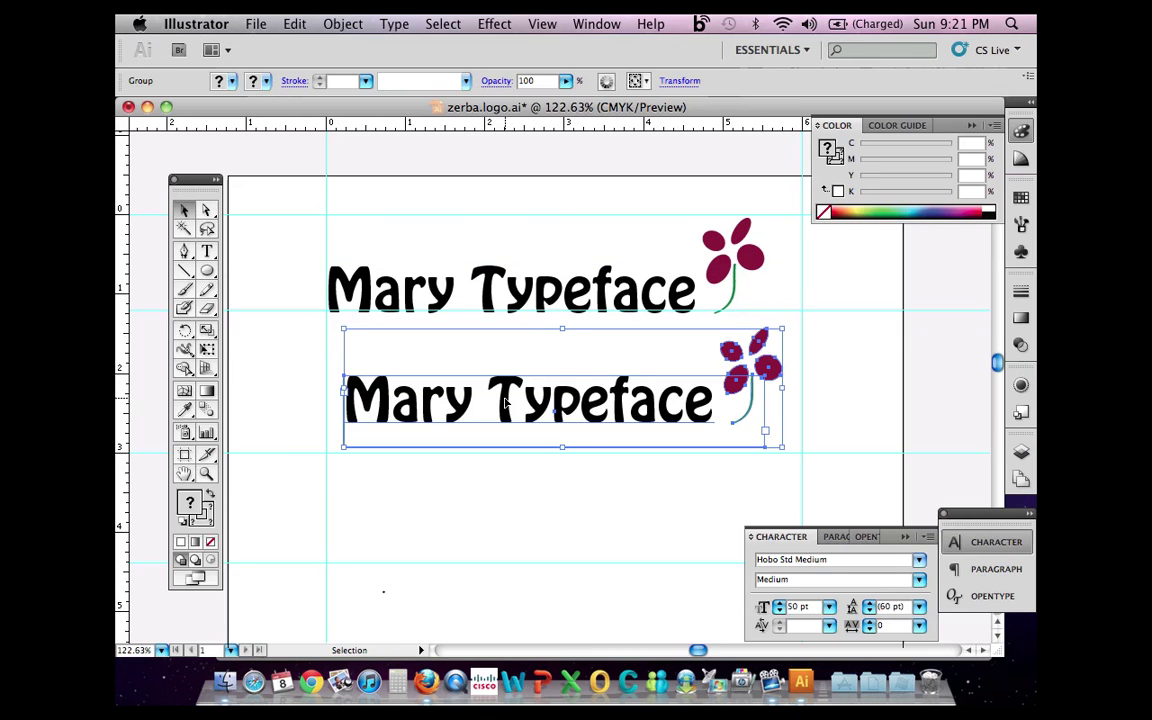
{"action": "left_click_drag", "start_coordinate": [505, 402], "coordinate": [536, 402]}
{"action": "left_click", "coordinate": [512, 515]}
{"action": "left_click", "coordinate": [560, 455]}
{"action": "left_click", "coordinate": [343, 23]}
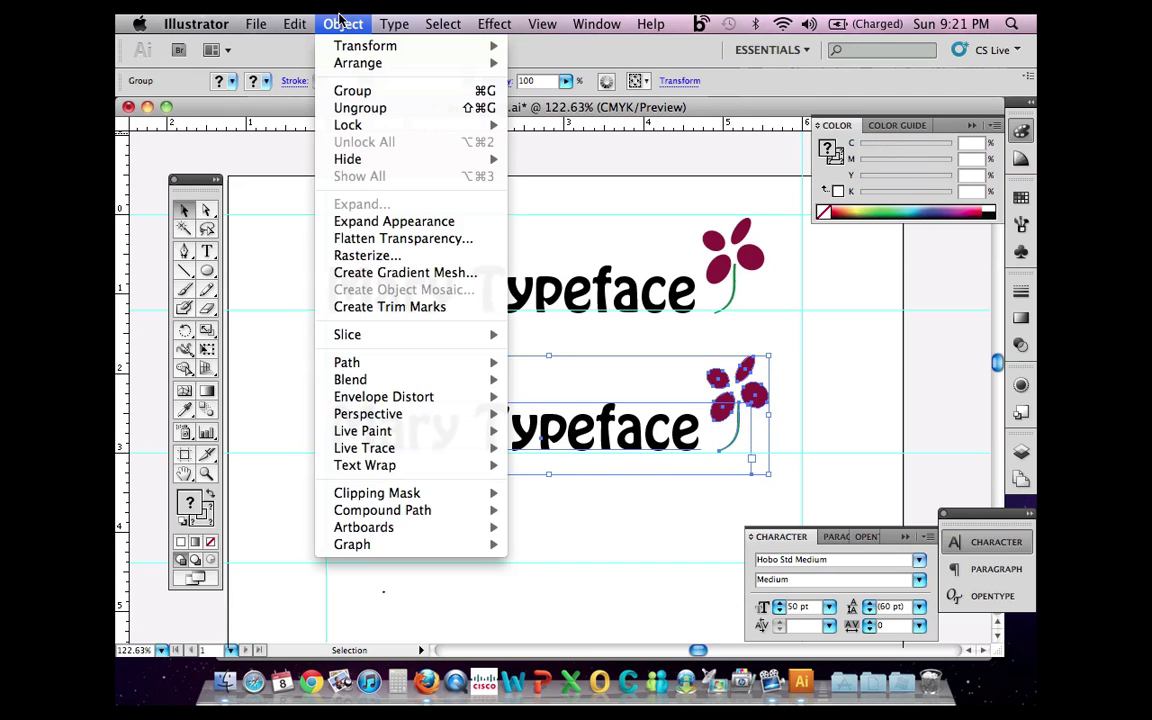
{"action": "left_click", "coordinate": [347, 108]}
Step: Fill the copy's four flower petals with light grey #CCCCCC
{"action": "left_click", "coordinate": [774, 416]}
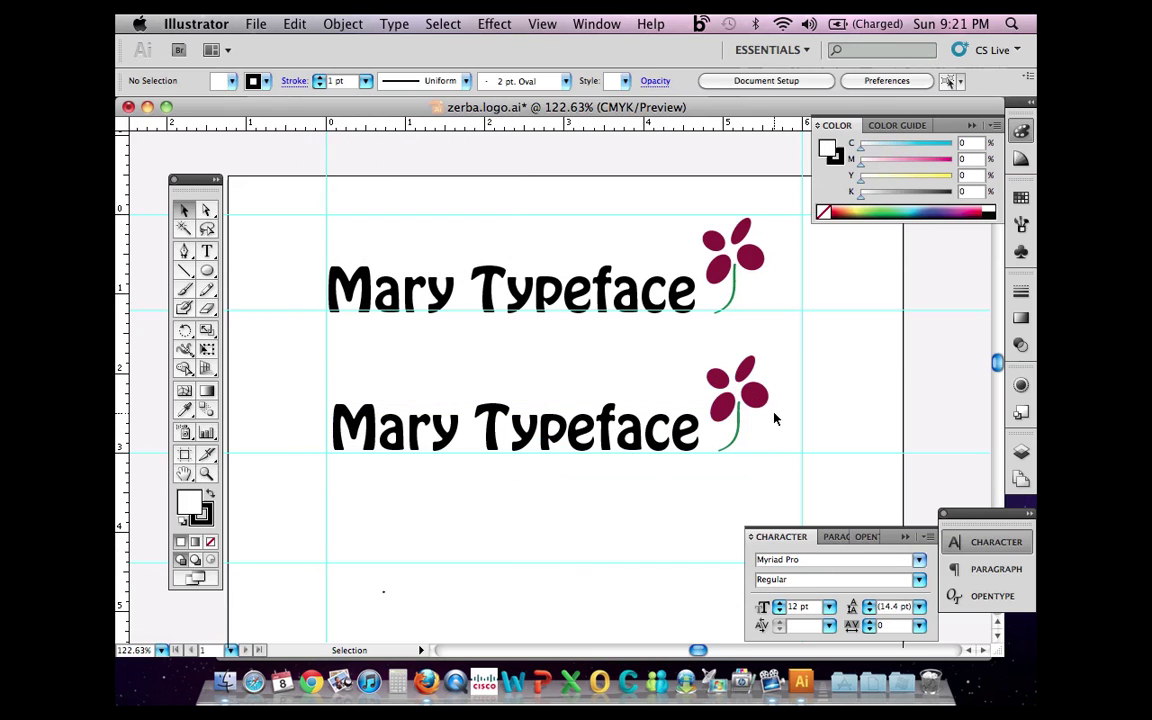
{"action": "left_click", "coordinate": [753, 394]}
{"action": "left_click", "coordinate": [746, 369], "text": "shift"}
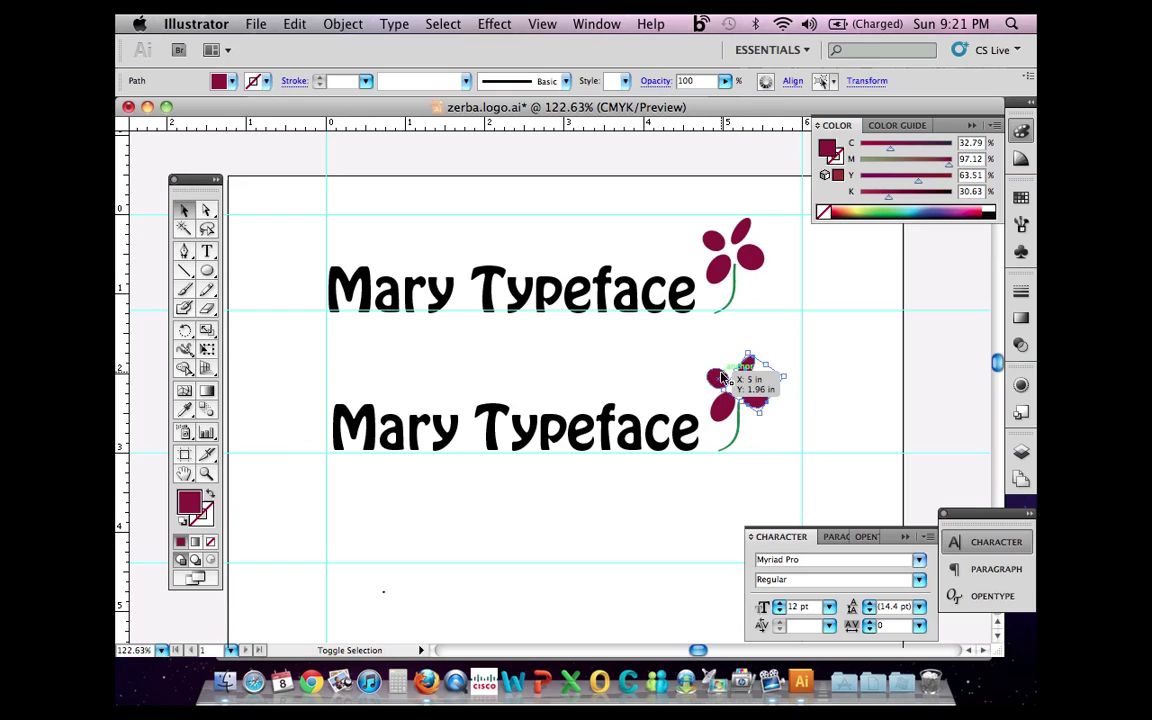
{"action": "left_click", "coordinate": [720, 413], "text": "shift"}
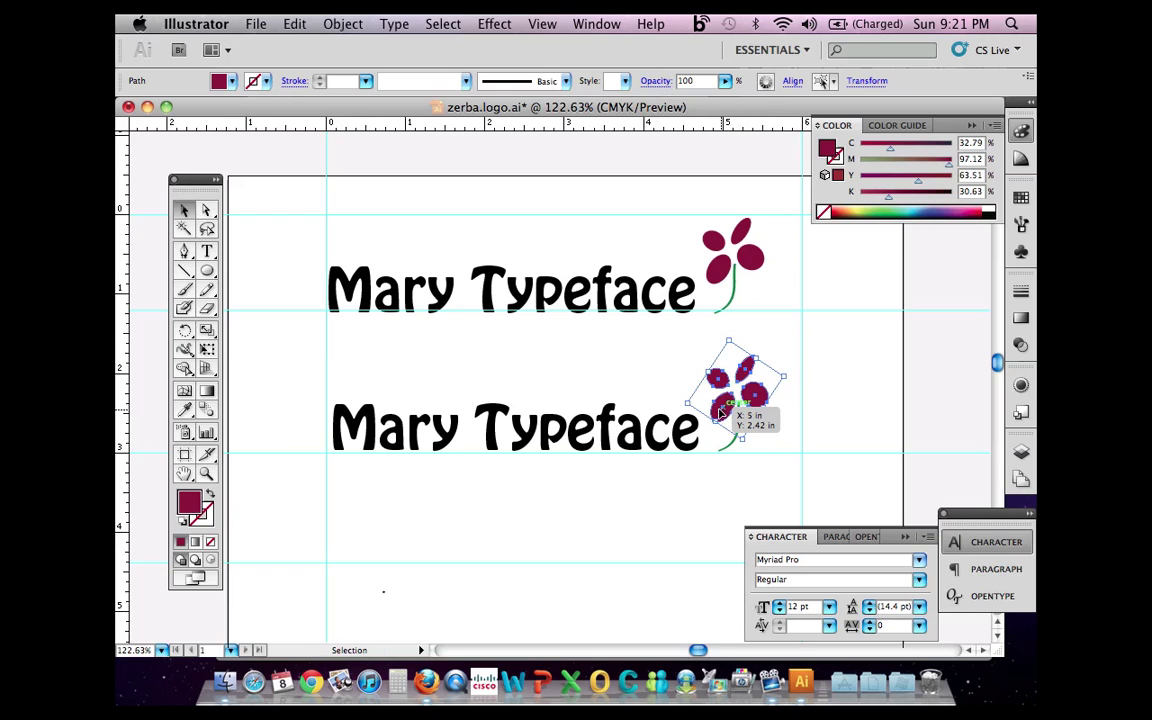
{"action": "double_click", "coordinate": [186, 508]}
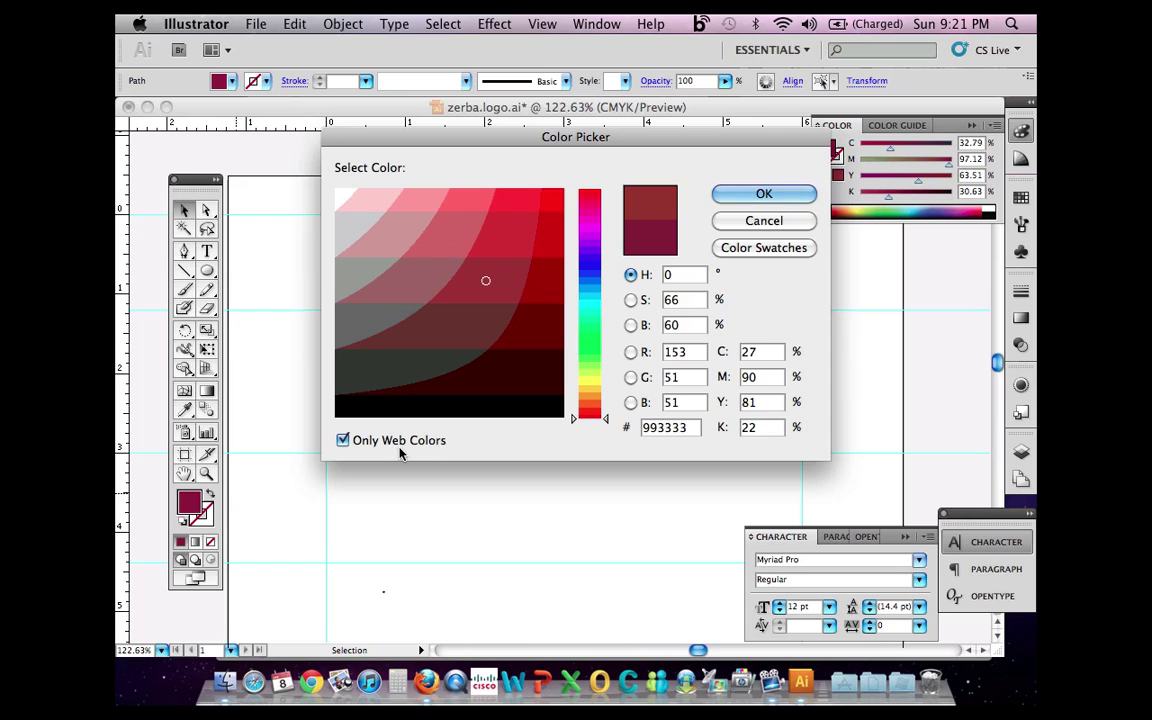
{"action": "left_click", "coordinate": [339, 234]}
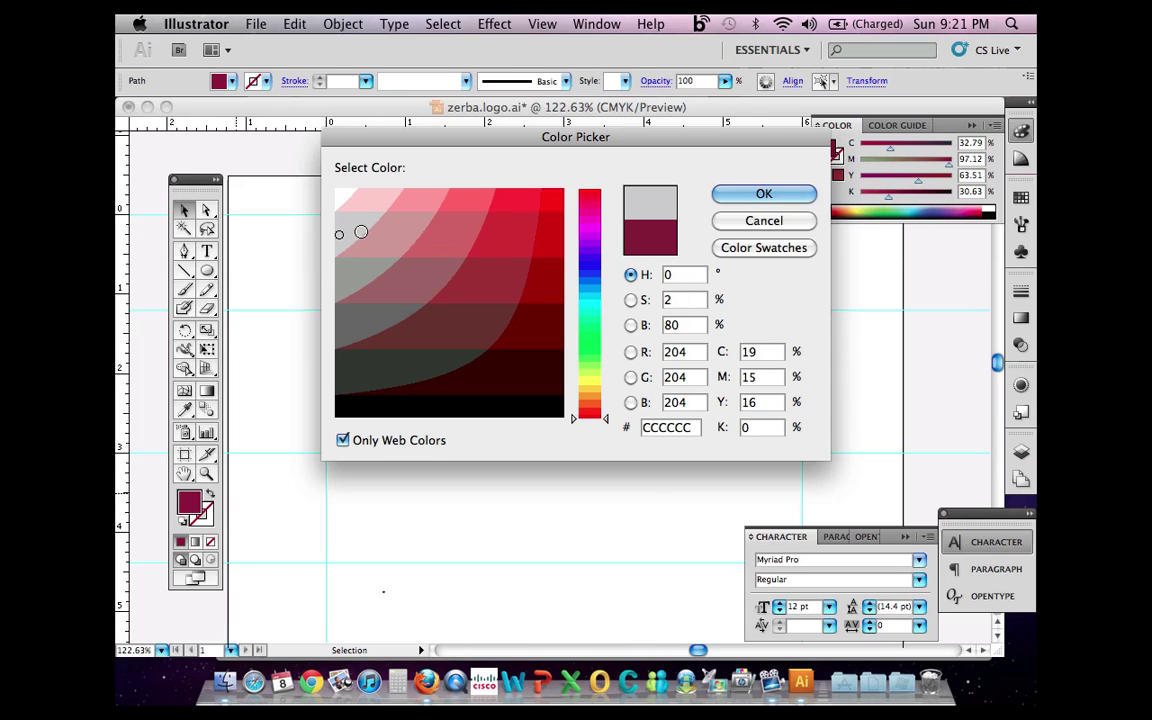
{"action": "left_click", "coordinate": [787, 193]}
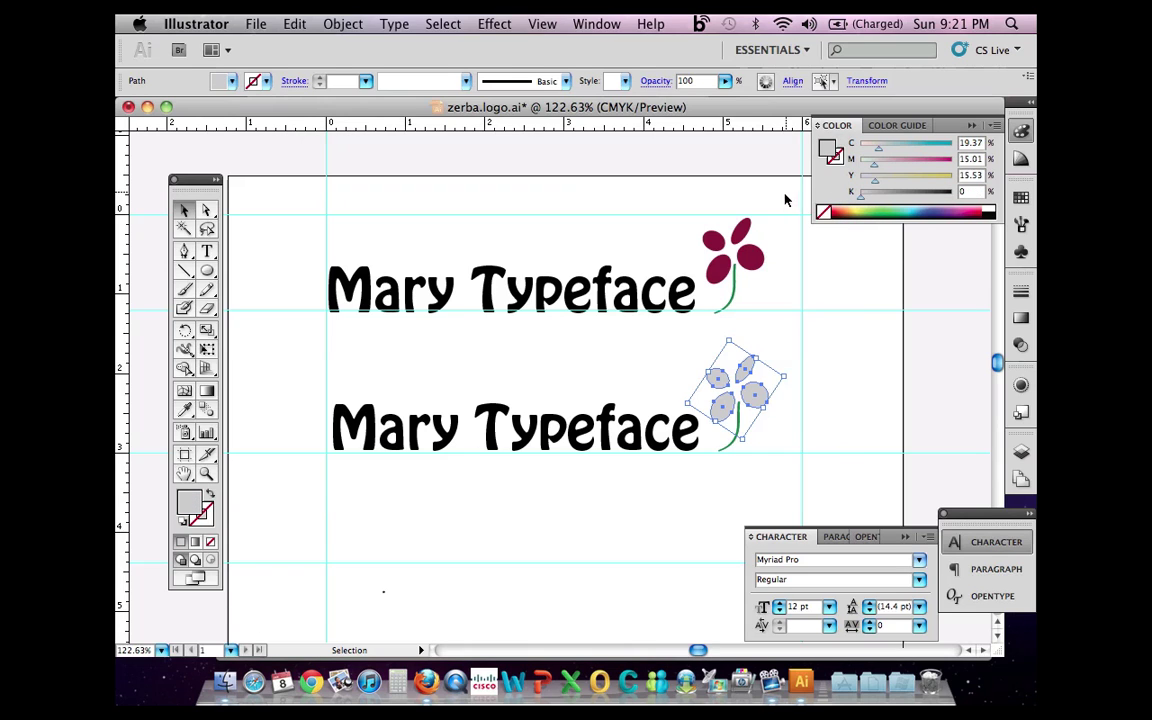
Step: Turn off Only Web Colors and set the lower flower's stem outline to black (C0 M0 Y0 K100)
{"action": "left_click", "coordinate": [545, 486]}
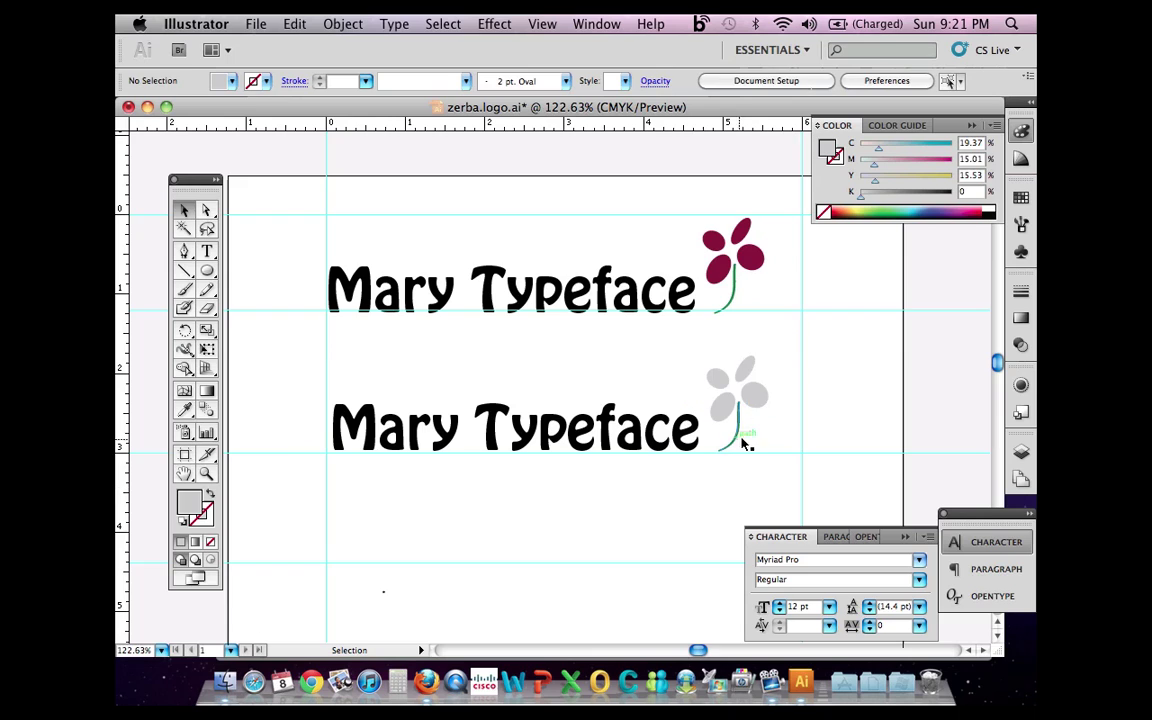
{"action": "left_click", "coordinate": [740, 428]}
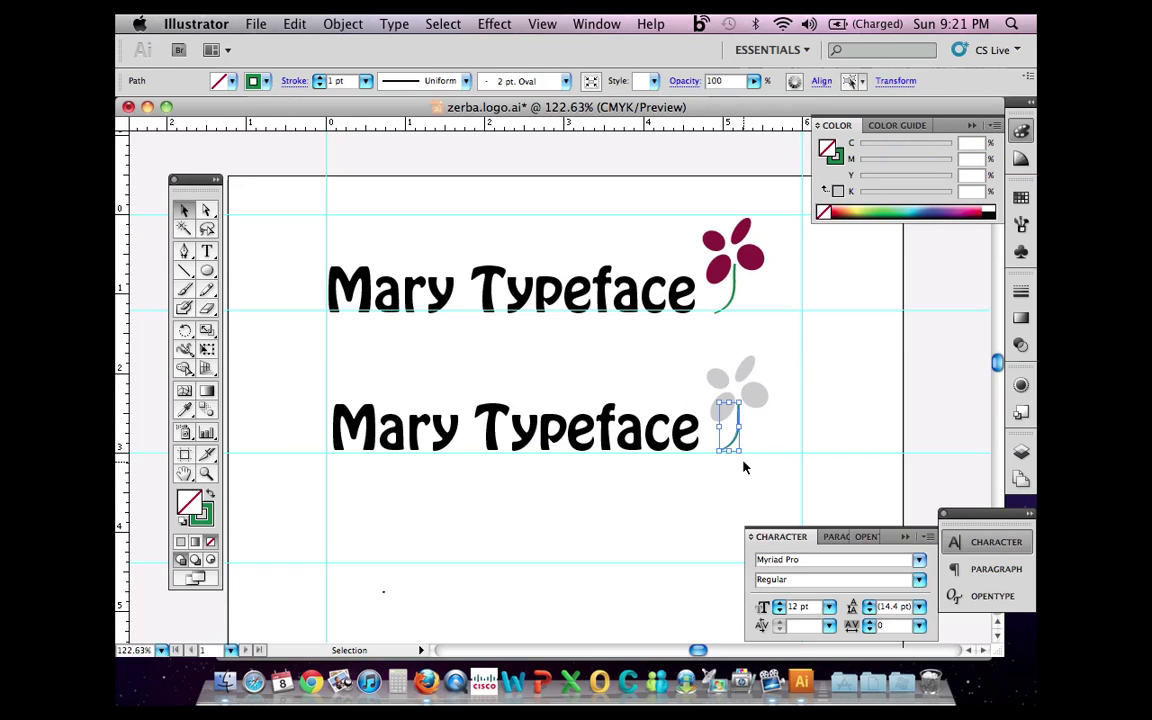
{"action": "double_click", "coordinate": [209, 514]}
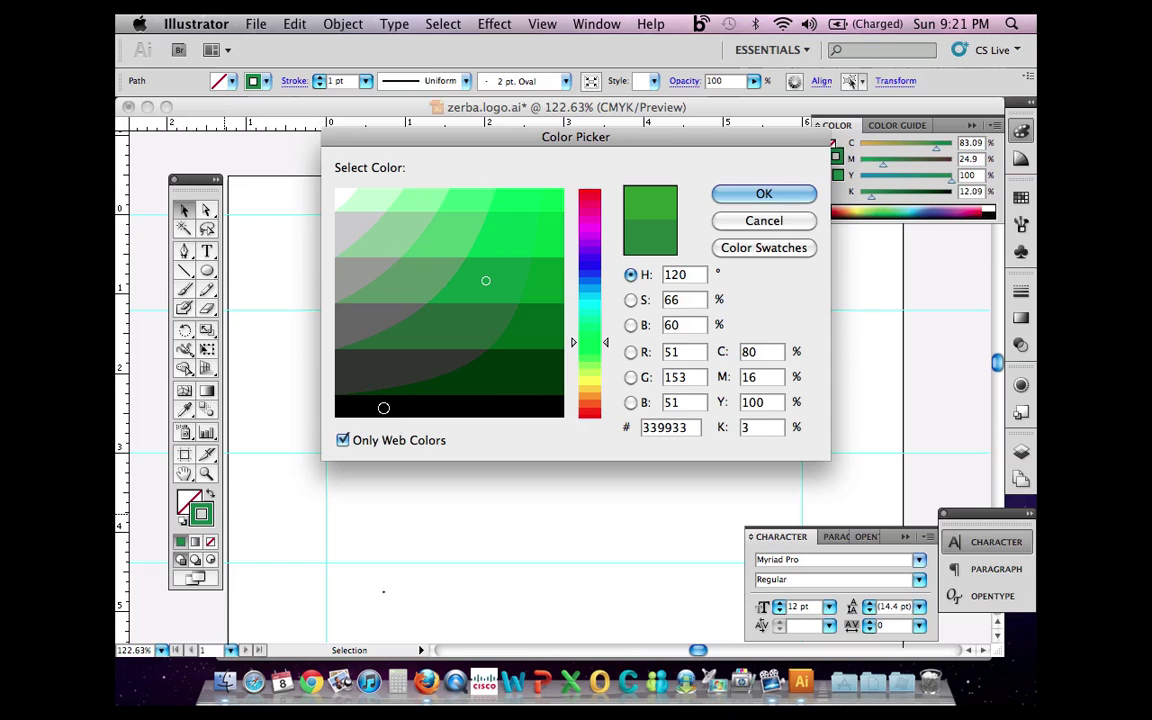
{"action": "left_click", "coordinate": [382, 407]}
{"action": "left_click", "coordinate": [343, 440]}
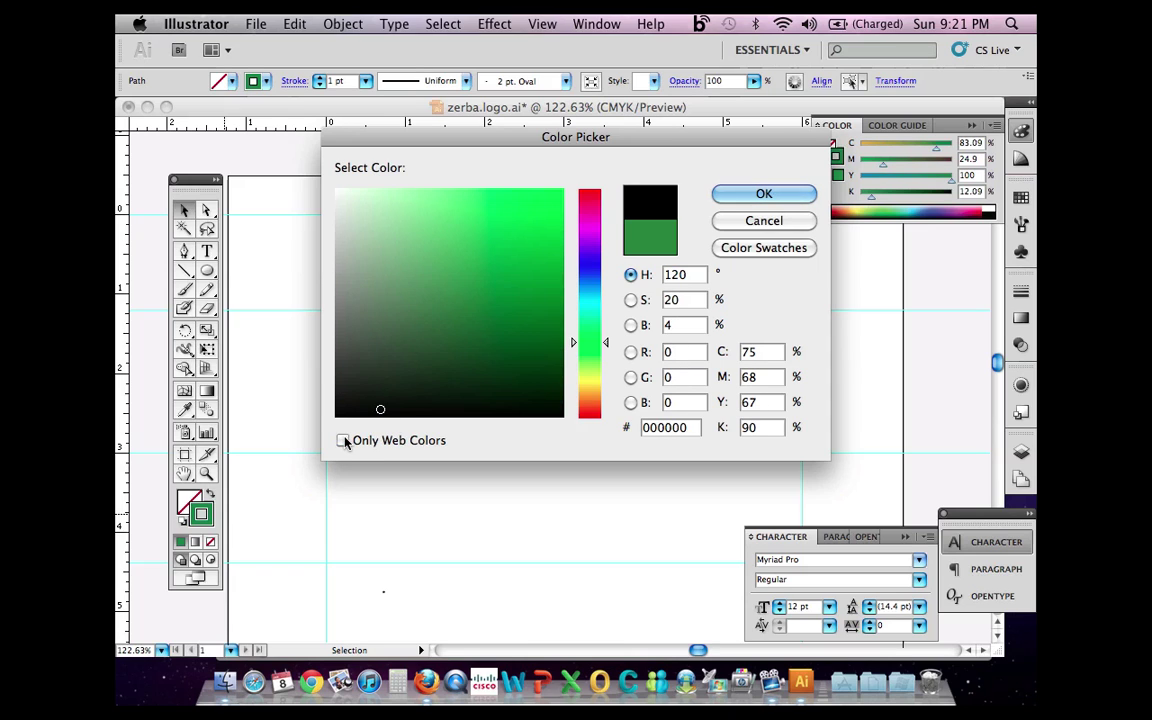
{"action": "double_click", "coordinate": [760, 352]}
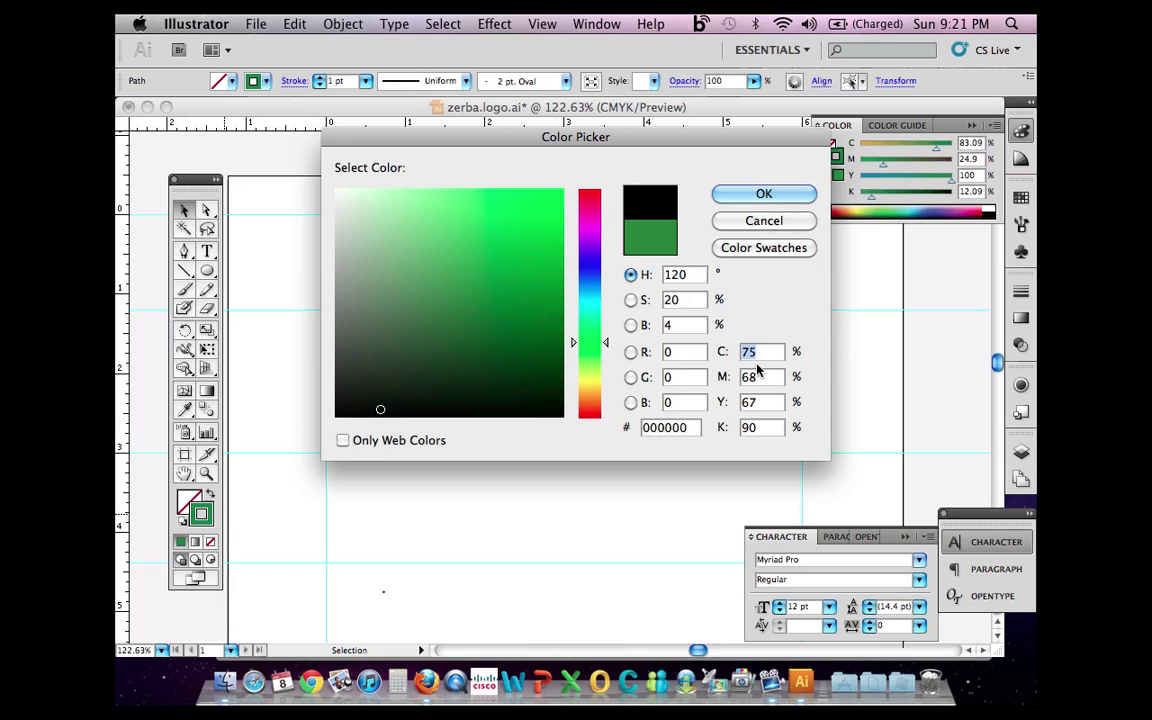
{"action": "type", "text": "0"}
{"action": "double_click", "coordinate": [760, 377]}
{"action": "type", "text": "0"}
{"action": "double_click", "coordinate": [760, 402]}
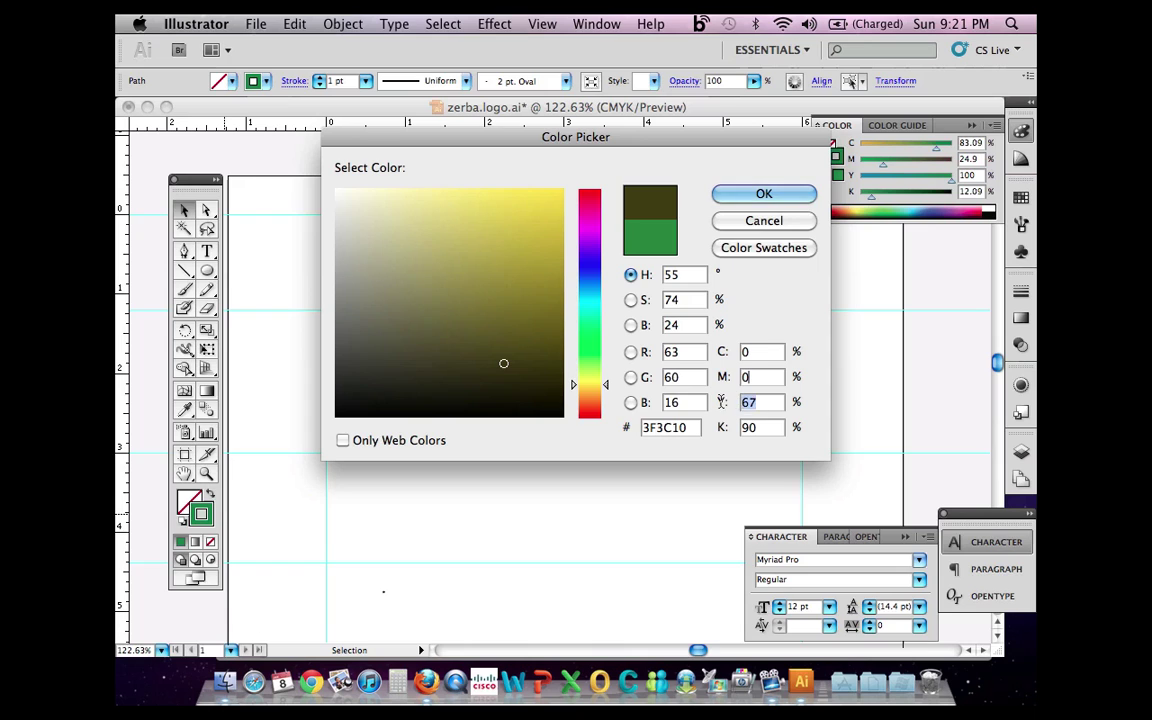
{"action": "type", "text": "0"}
{"action": "double_click", "coordinate": [760, 427]}
{"action": "type", "text": "100"}
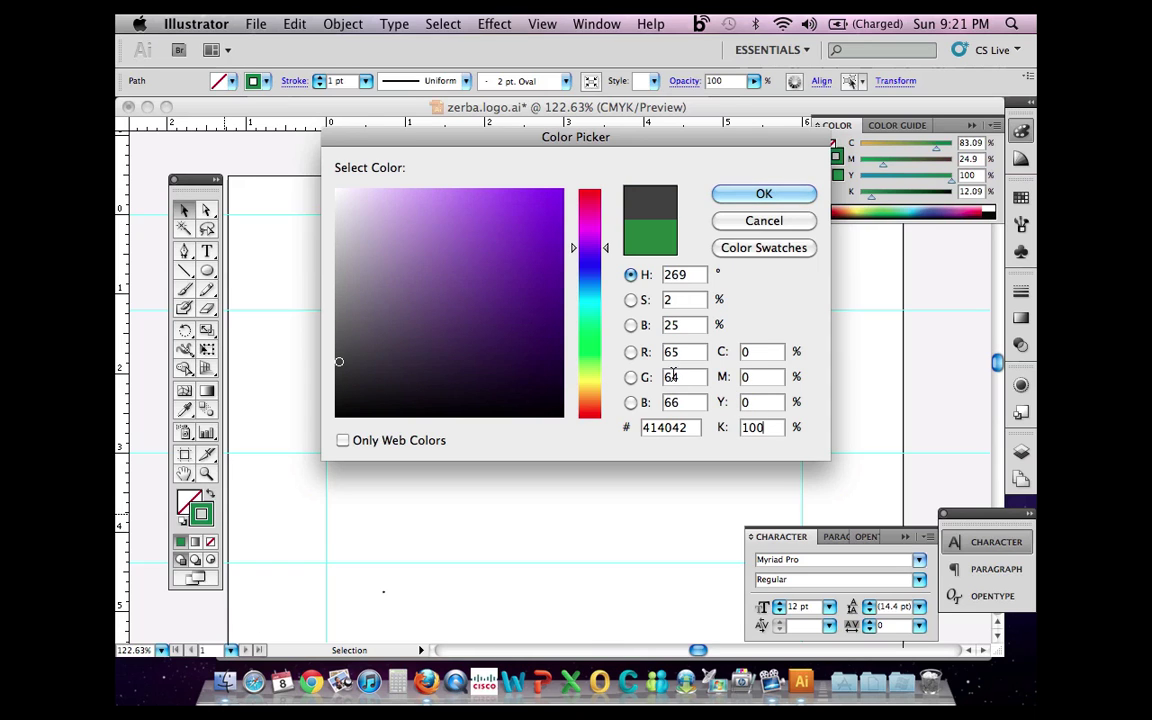
{"action": "left_click", "coordinate": [763, 195]}
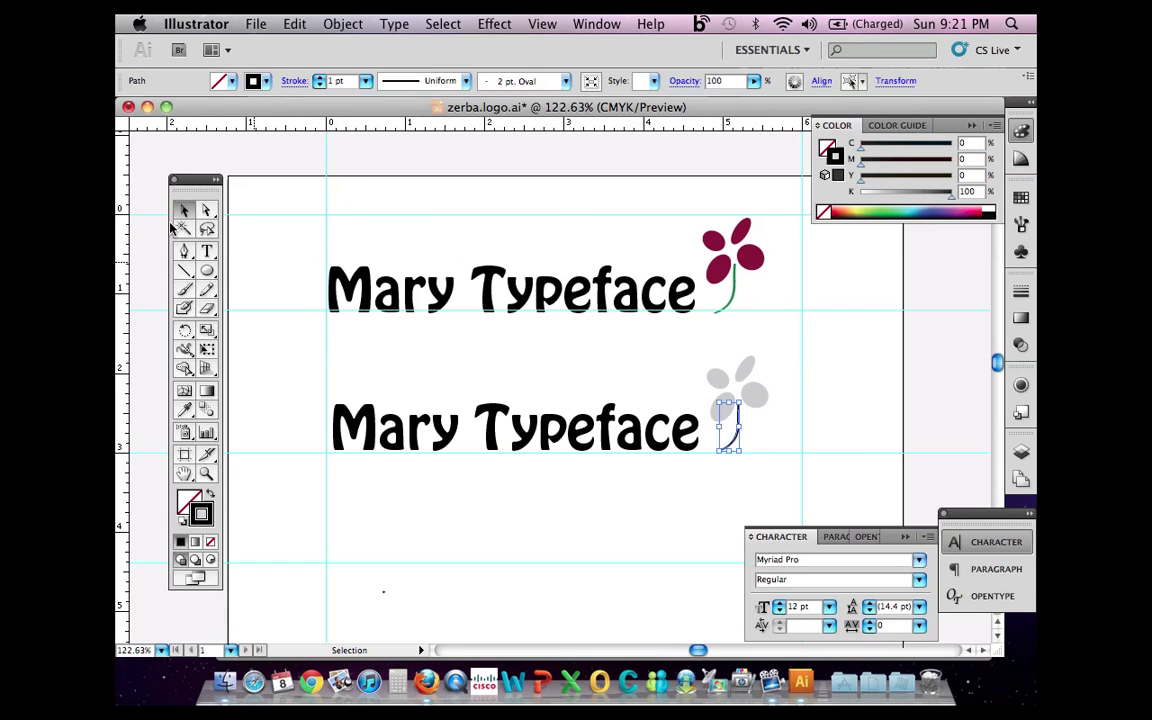
Step: Group the lower logo's text and flower together
{"action": "left_click", "coordinate": [424, 522]}
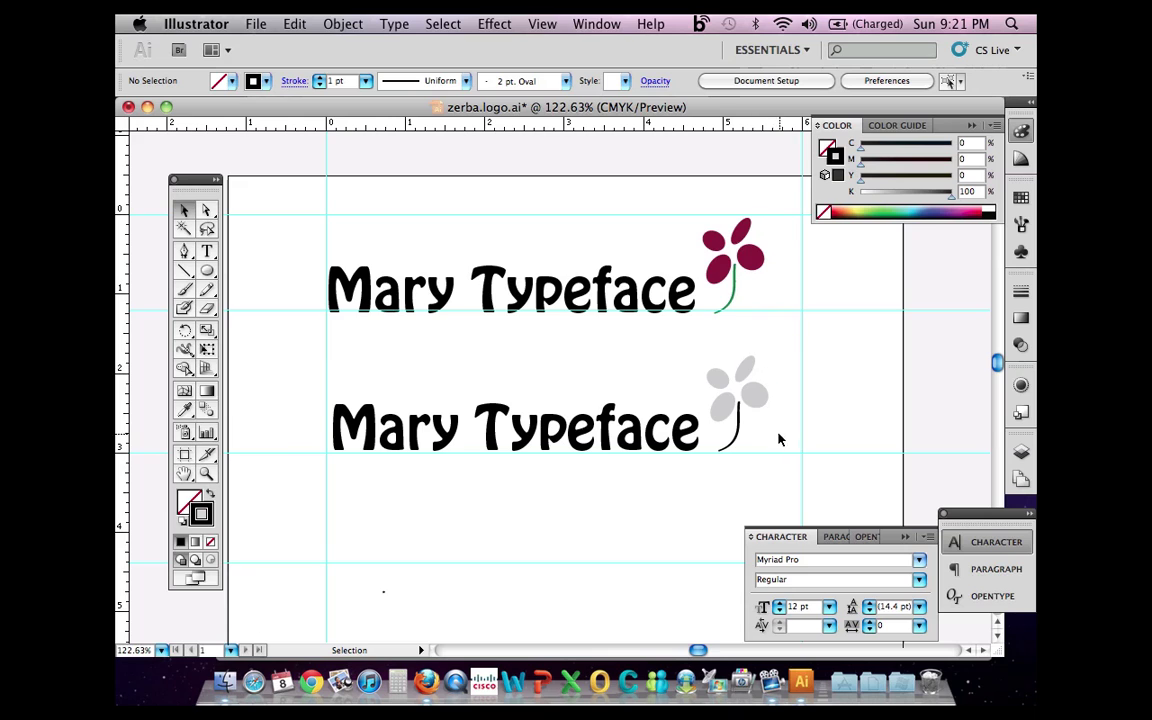
{"action": "left_click_drag", "start_coordinate": [779, 434], "coordinate": [386, 375]}
{"action": "left_click", "coordinate": [343, 24]}
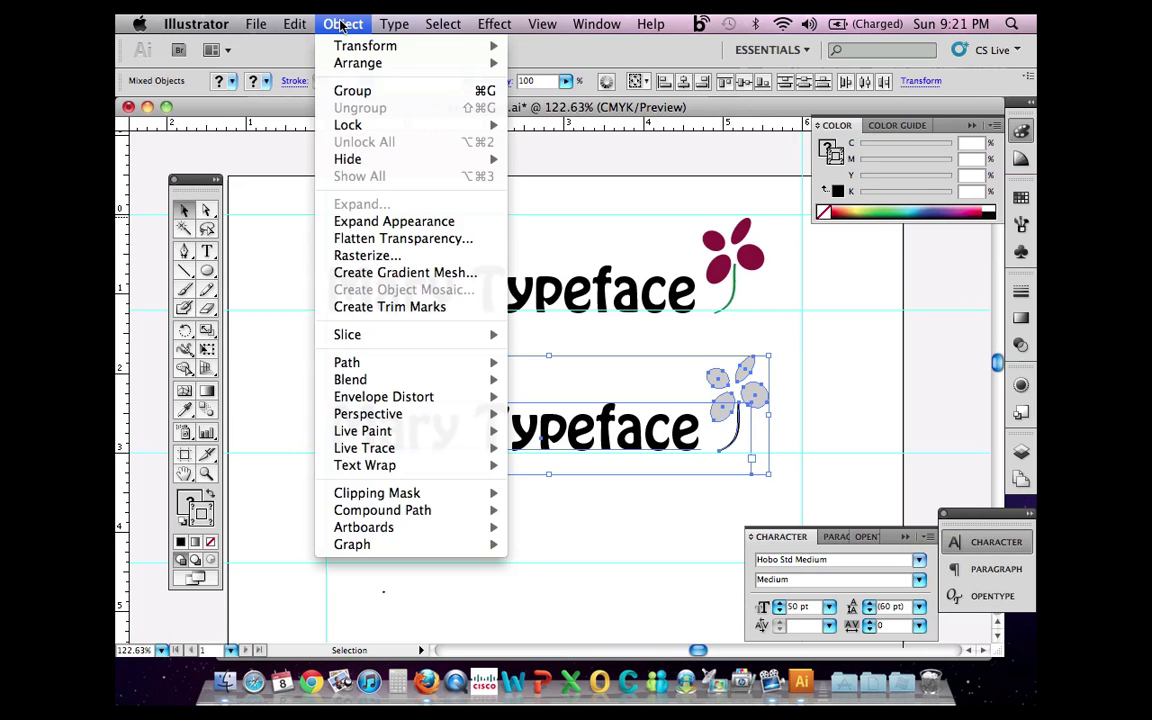
{"action": "left_click", "coordinate": [353, 90]}
{"action": "left_click", "coordinate": [490, 512]}
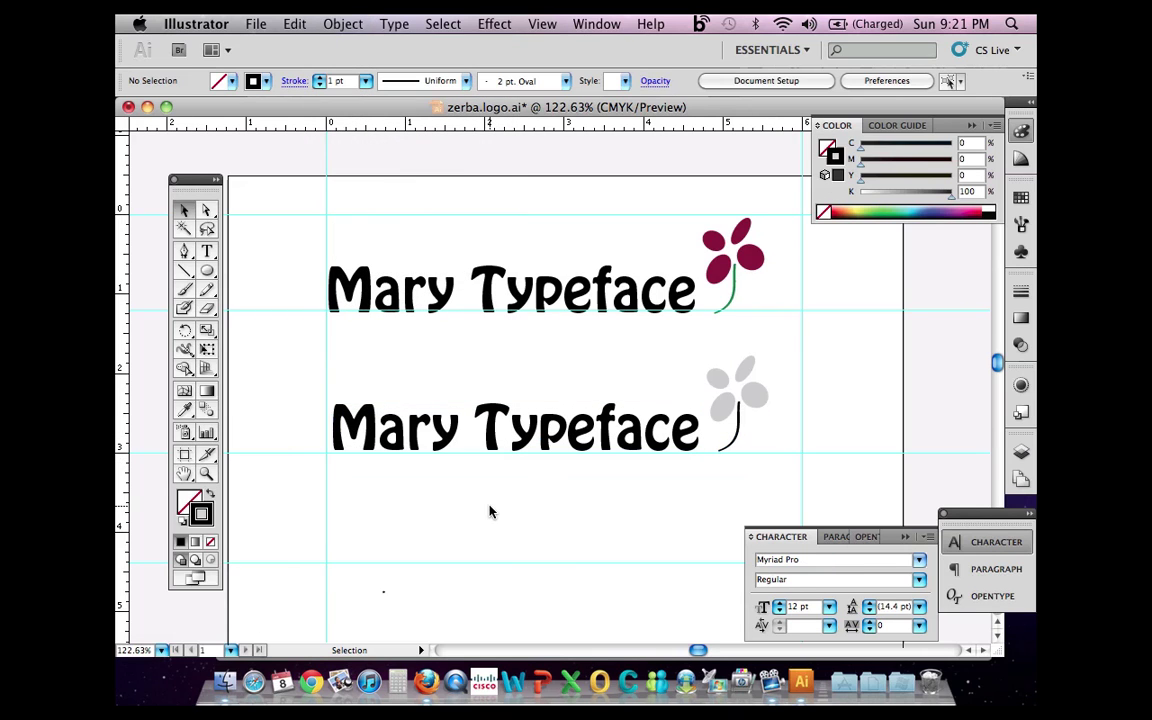
Step: Paste a copy of the red-flower logo and move it lower on the page
{"action": "key", "text": "super+minus"}
{"action": "key", "text": "super+minus"}
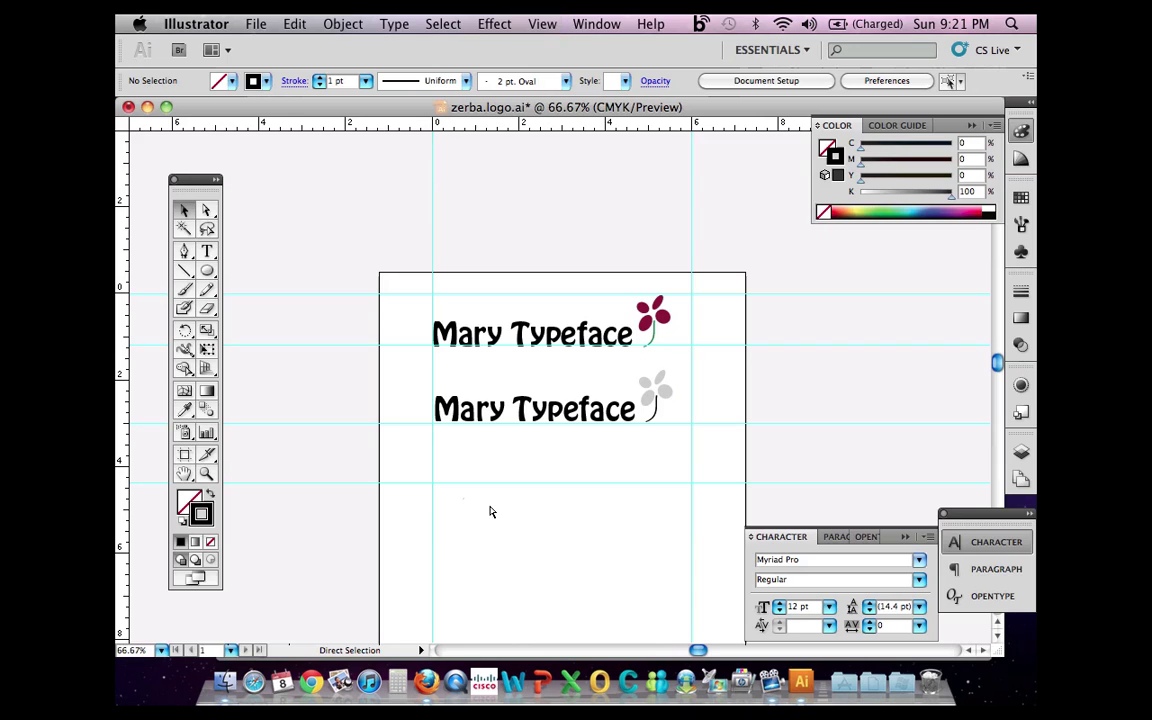
{"action": "key", "text": "super+minus"}
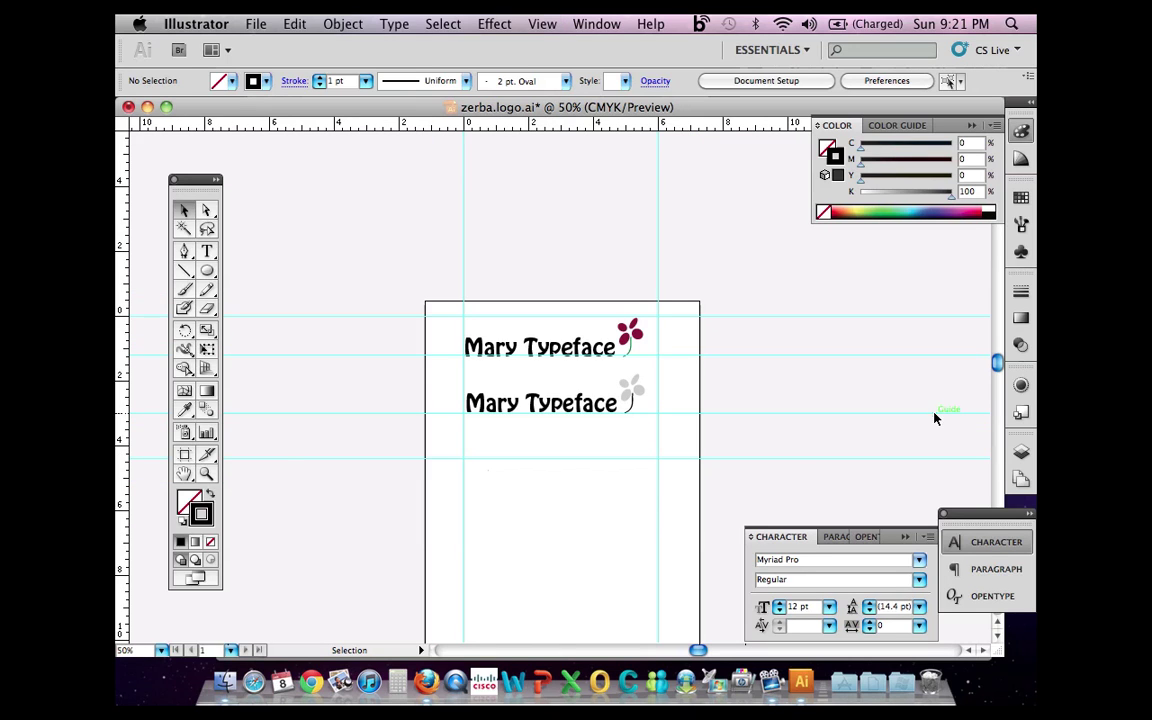
{"action": "left_click_drag", "start_coordinate": [995, 367], "coordinate": [997, 370]}
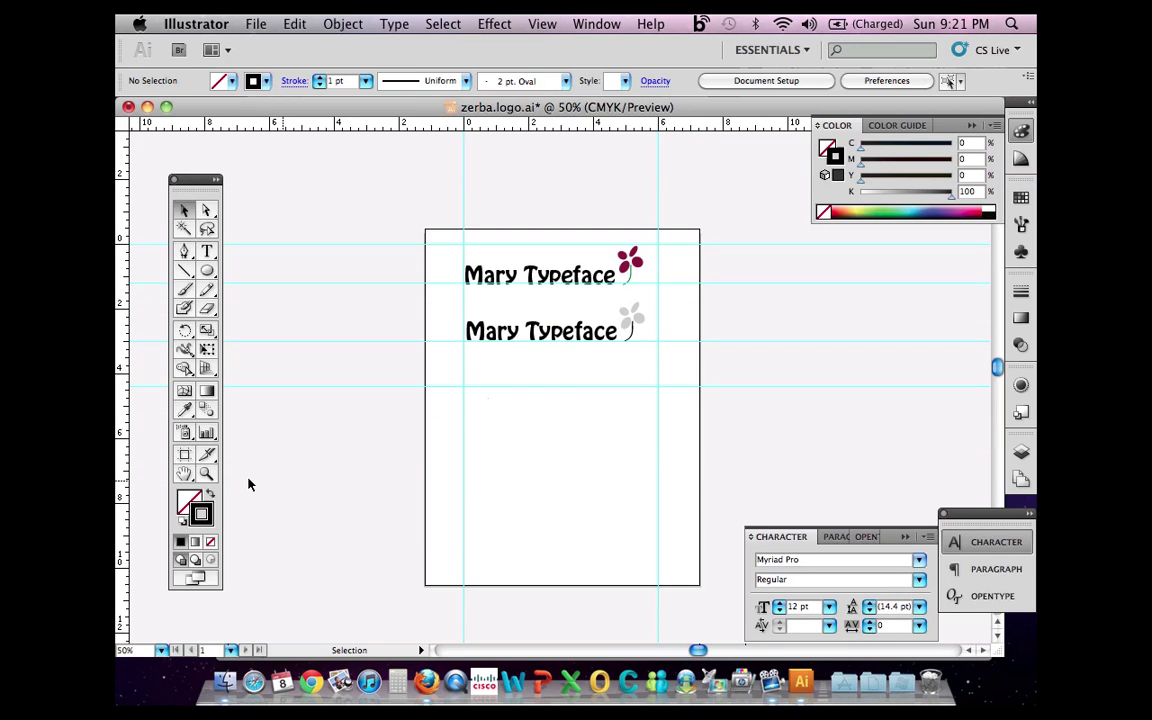
{"action": "left_click", "coordinate": [586, 274]}
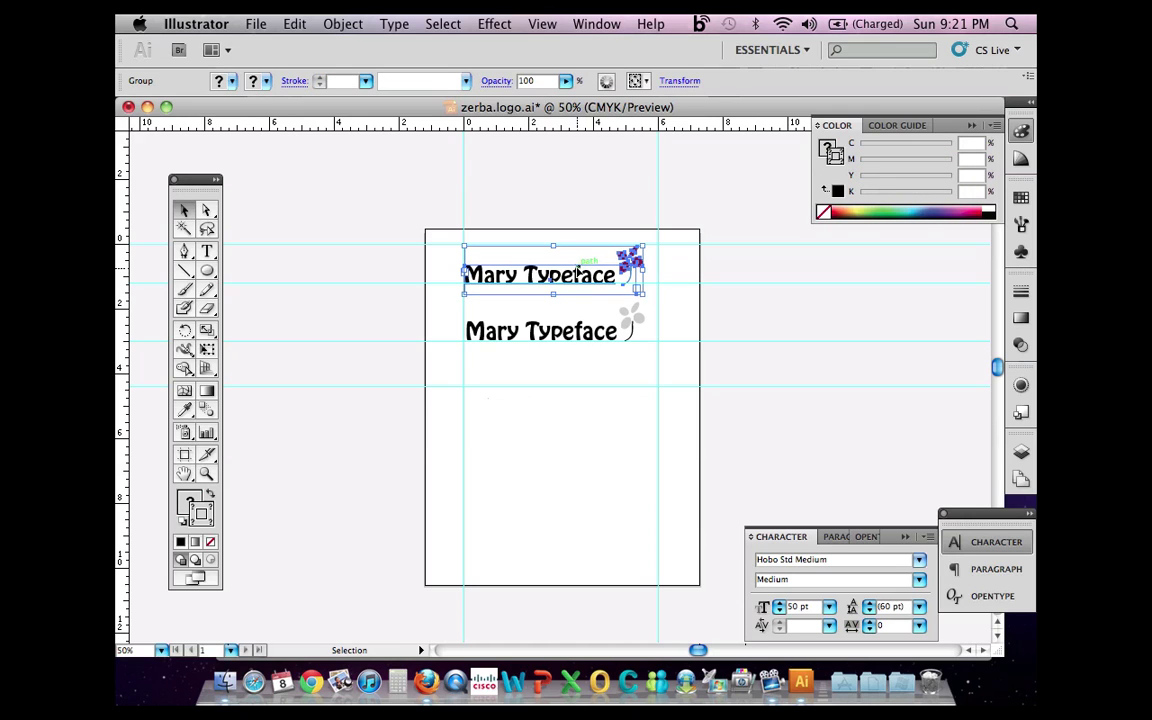
{"action": "left_click", "coordinate": [294, 24]}
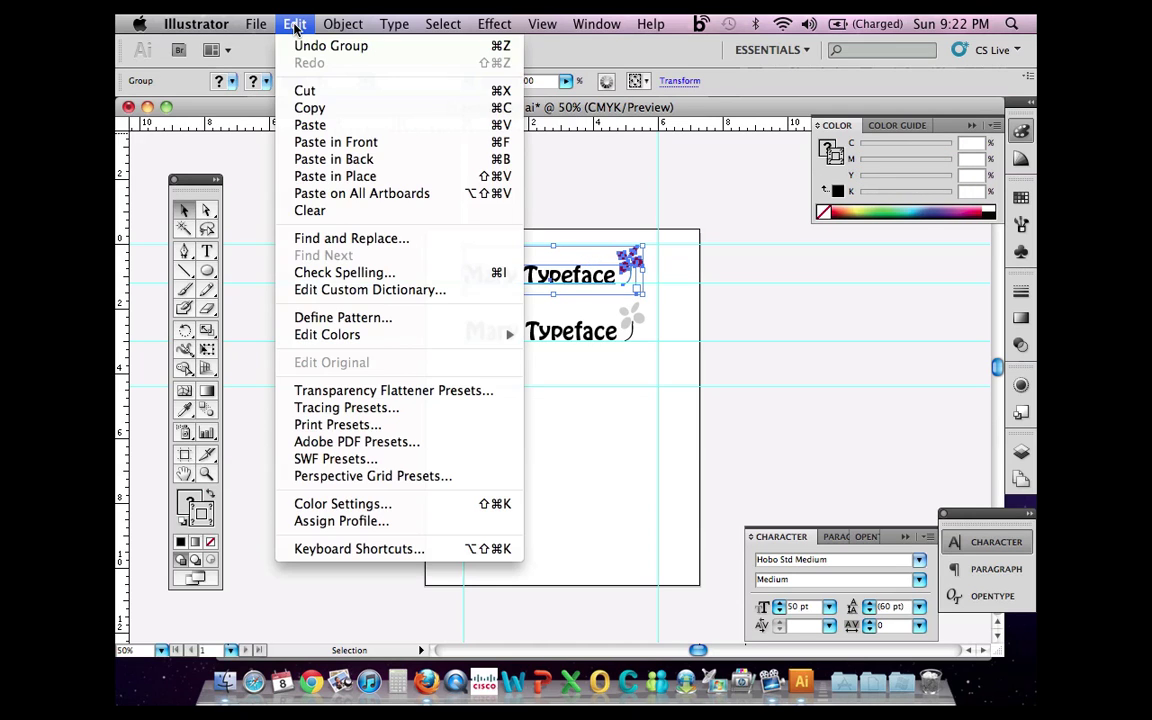
{"action": "left_click", "coordinate": [310, 124]}
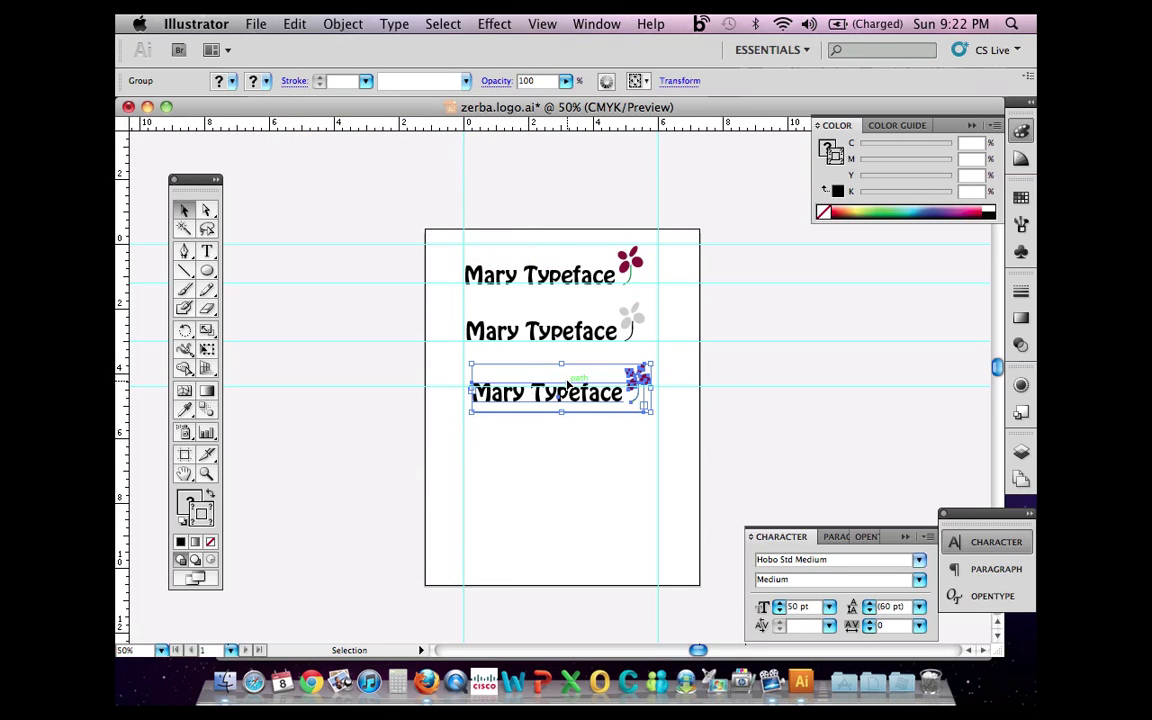
{"action": "left_click_drag", "start_coordinate": [567, 386], "coordinate": [567, 406]}
Step: Scale the pasted logo to 50% and place it at the left, under the others
{"action": "left_click", "coordinate": [343, 24]}
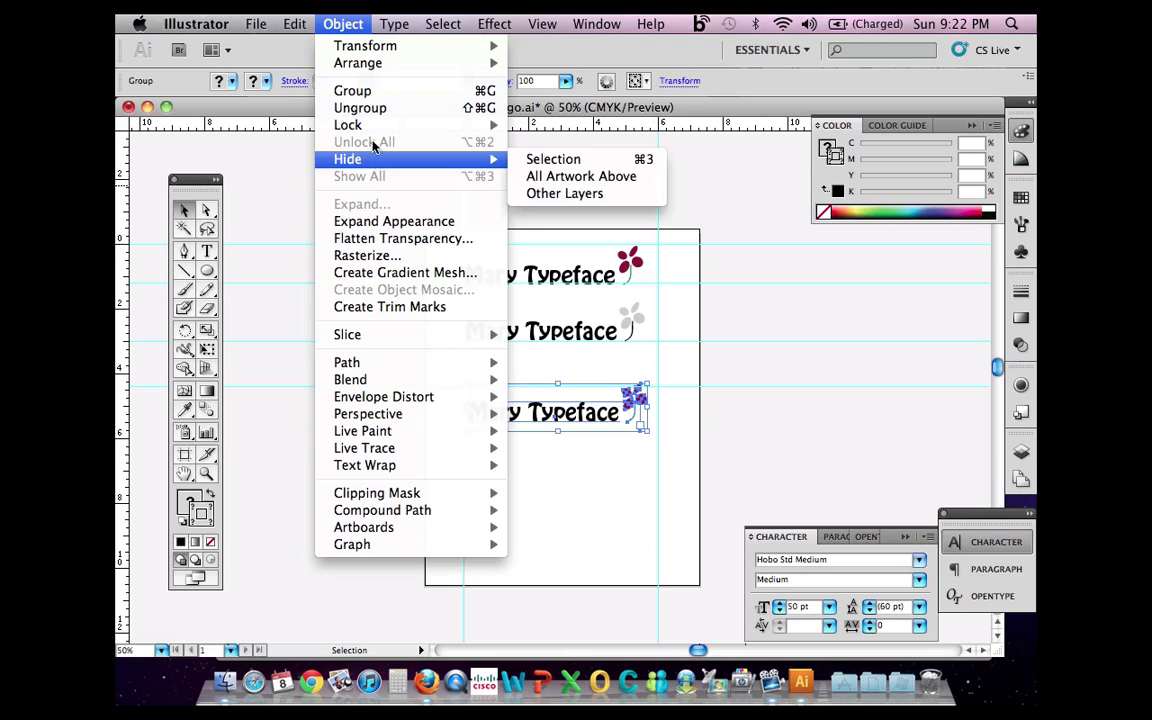
{"action": "mouse_move", "coordinate": [450, 46]}
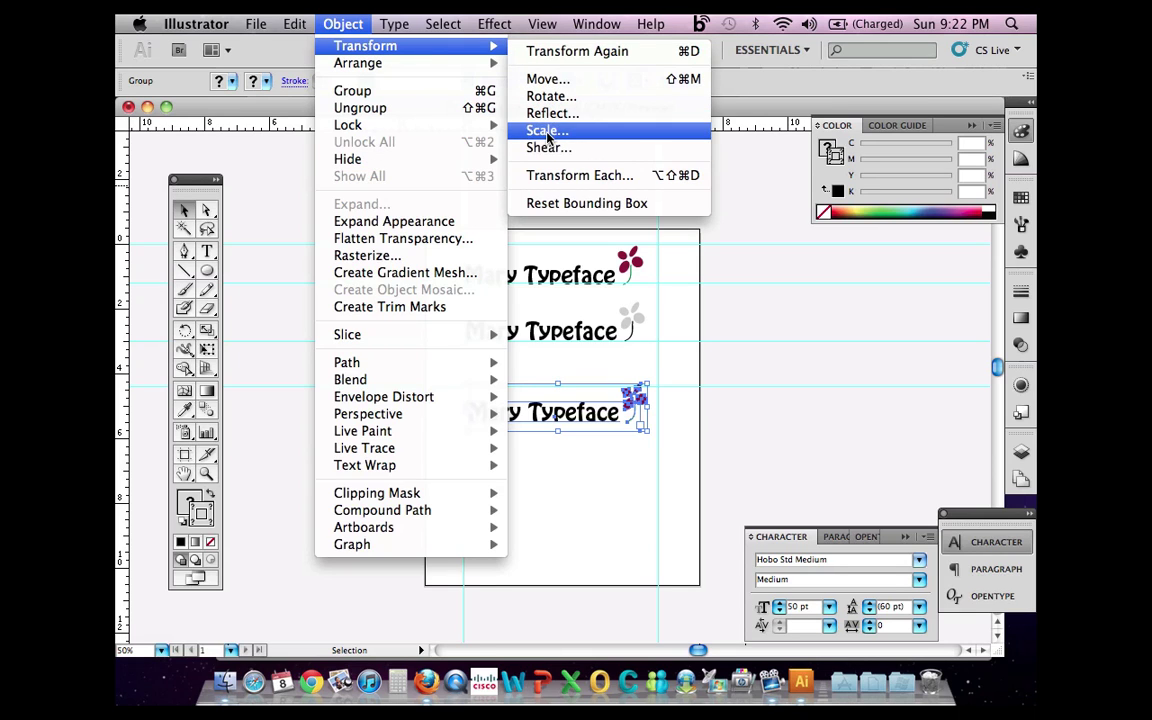
{"action": "left_click", "coordinate": [547, 134]}
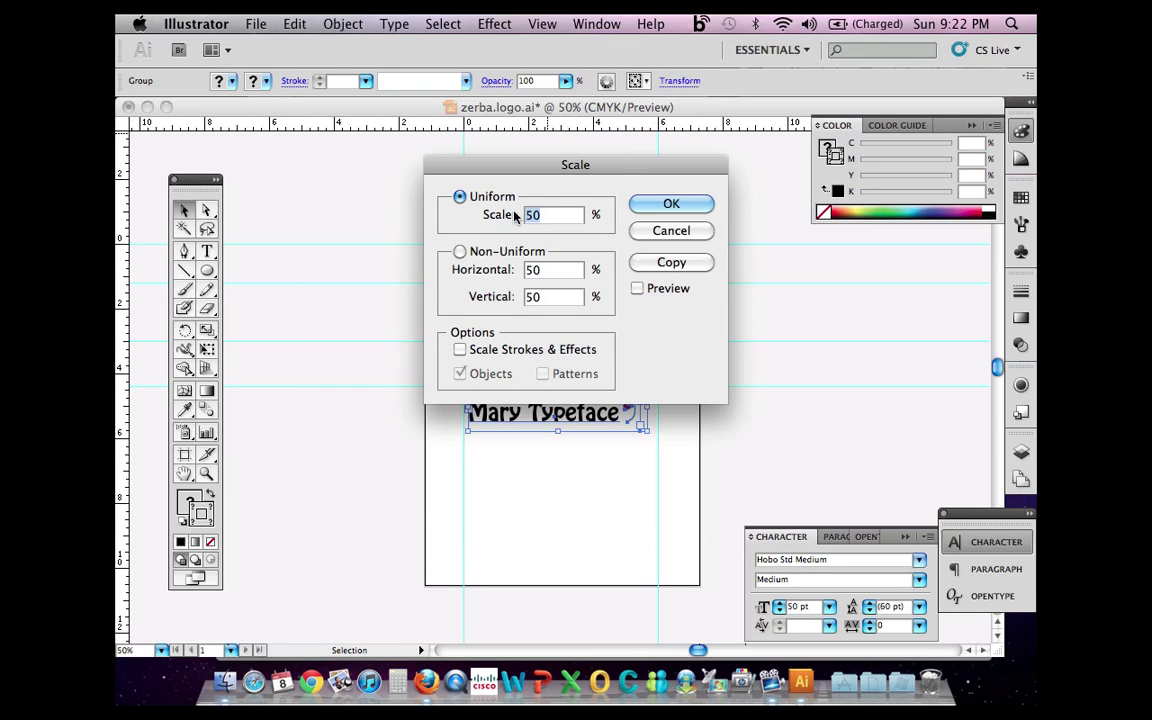
{"action": "left_click", "coordinate": [669, 203]}
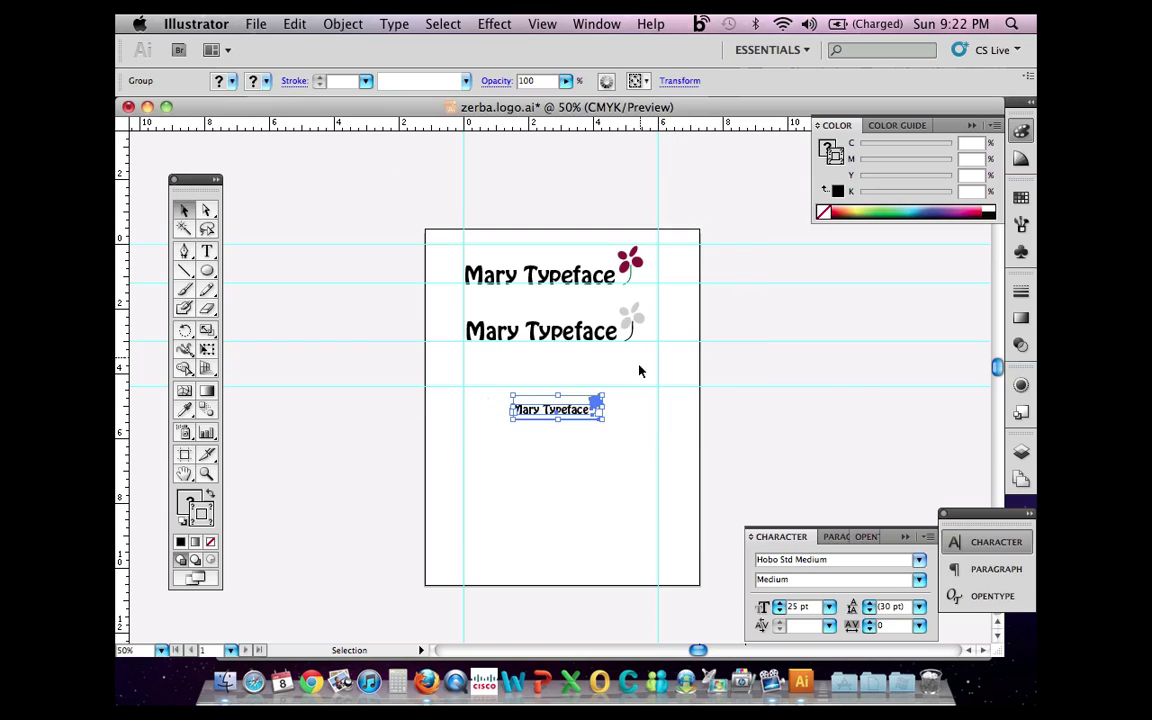
{"action": "left_click_drag", "start_coordinate": [571, 410], "coordinate": [527, 403]}
{"action": "left_click", "coordinate": [542, 468]}
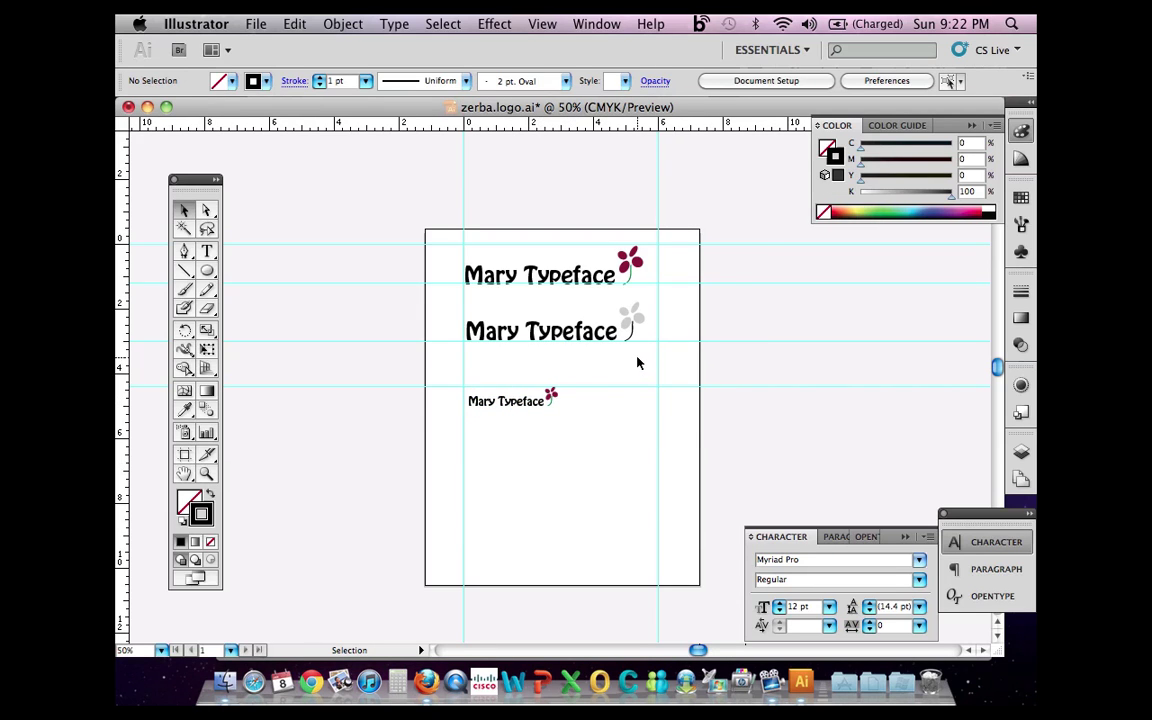
Step: Paste a copy of the grey-flower logo and move it down below the others
{"action": "left_click_drag", "start_coordinate": [632, 358], "coordinate": [483, 311]}
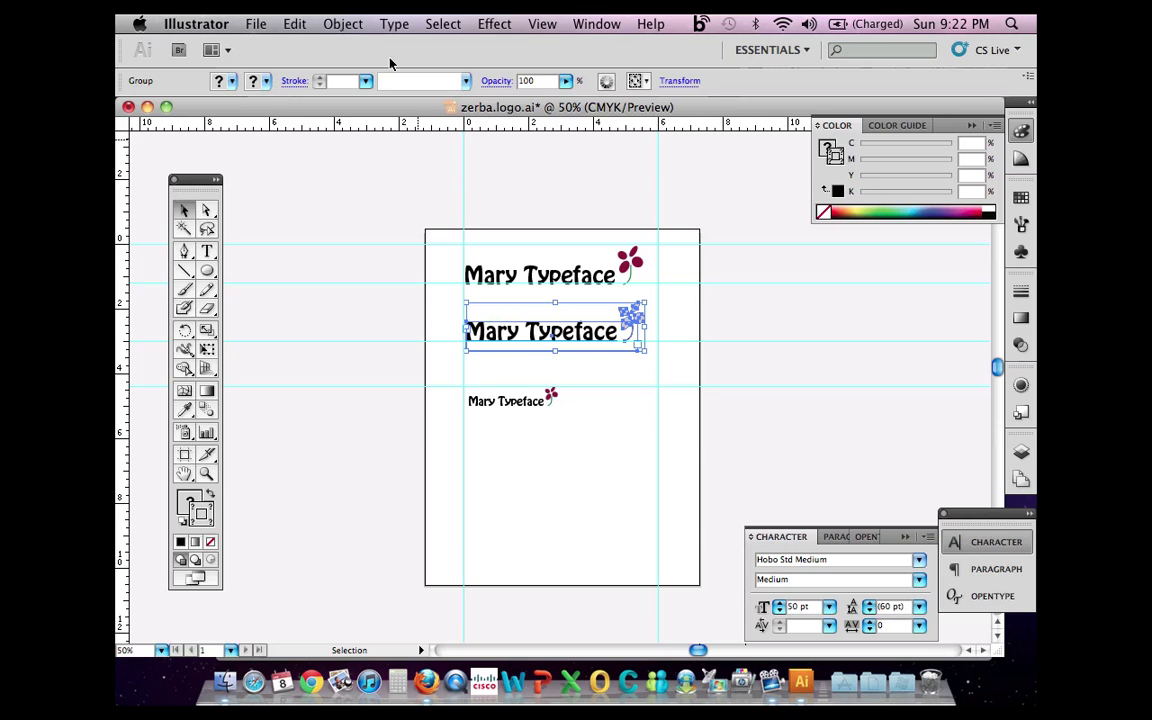
{"action": "left_click", "coordinate": [345, 23]}
{"action": "mouse_move", "coordinate": [293, 22]}
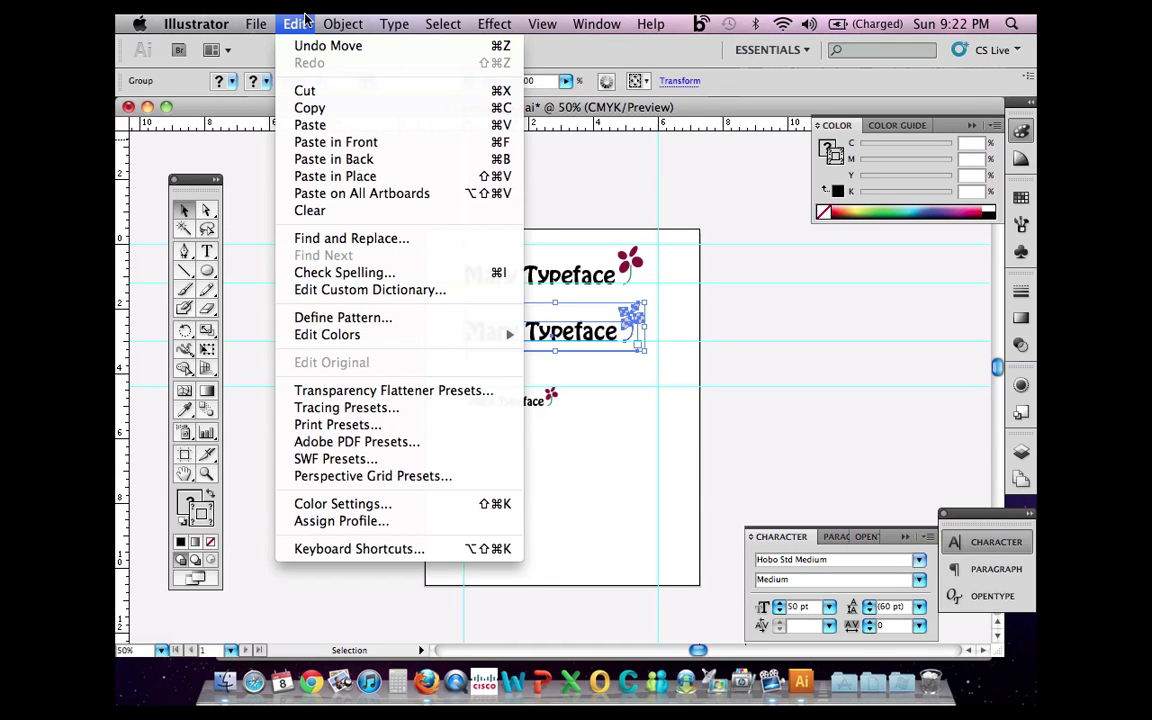
{"action": "left_click", "coordinate": [305, 124]}
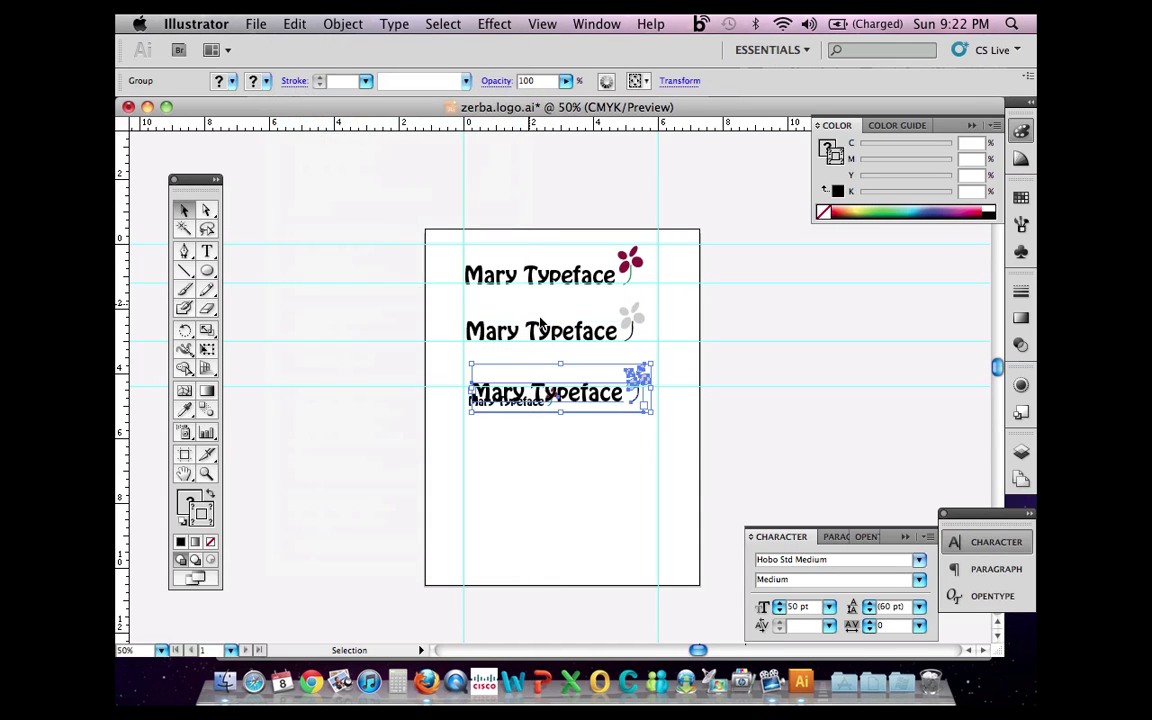
{"action": "left_click_drag", "start_coordinate": [523, 392], "coordinate": [524, 440]}
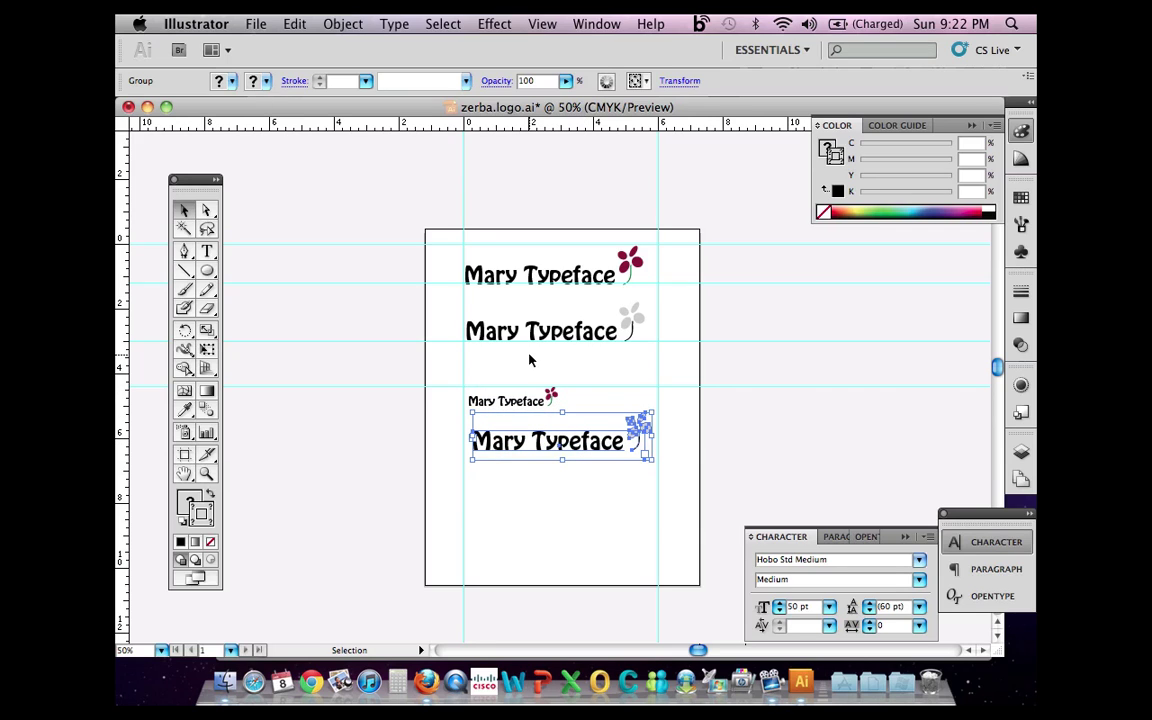
Step: Scale the grey-flower copy to 50% and place it beside the small red-flower logo
{"action": "left_click", "coordinate": [345, 23]}
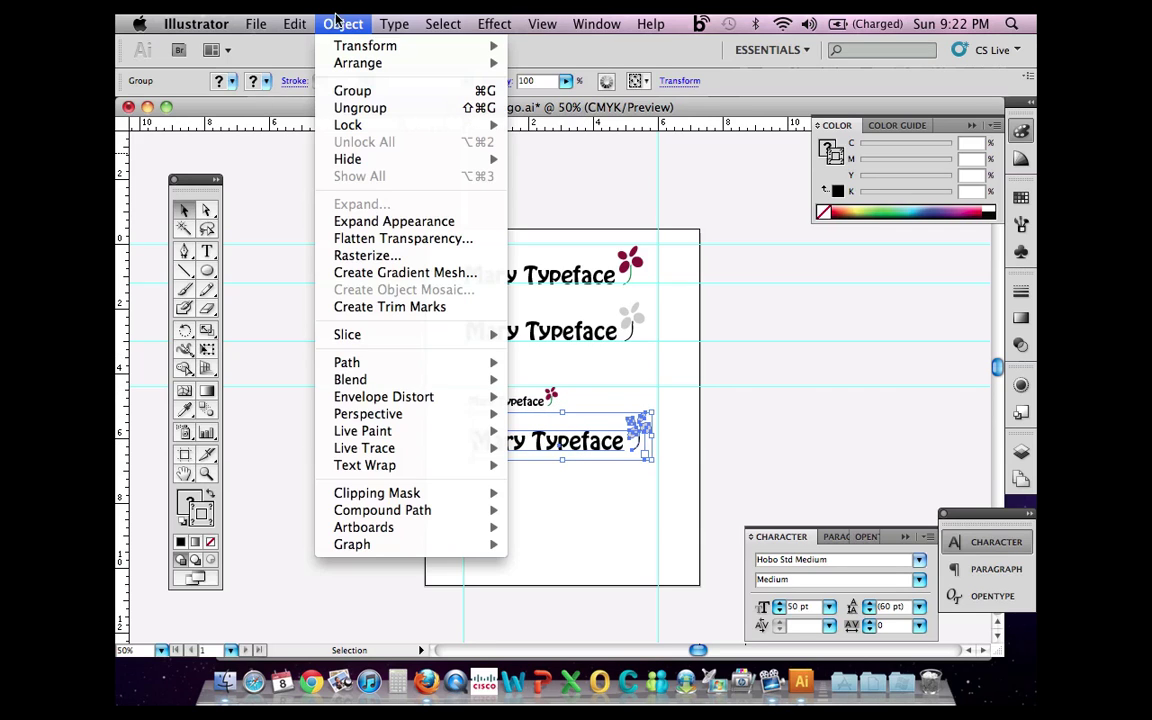
{"action": "mouse_move", "coordinate": [380, 46]}
{"action": "left_click", "coordinate": [580, 133]}
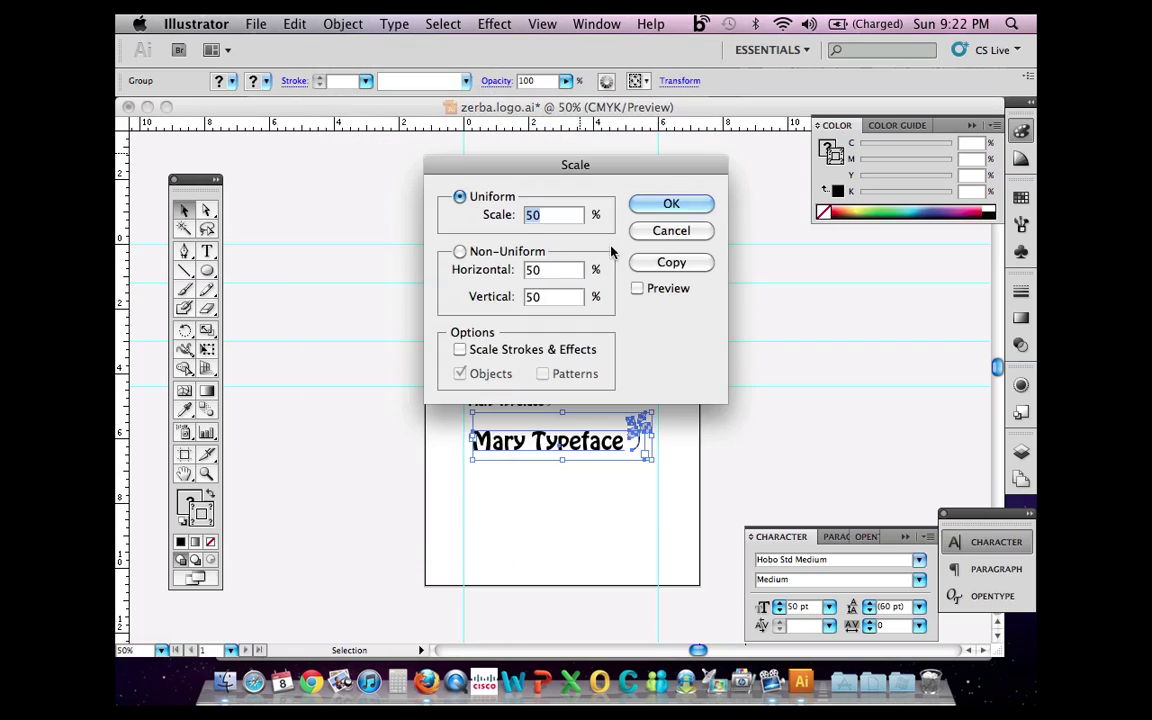
{"action": "left_click", "coordinate": [669, 201]}
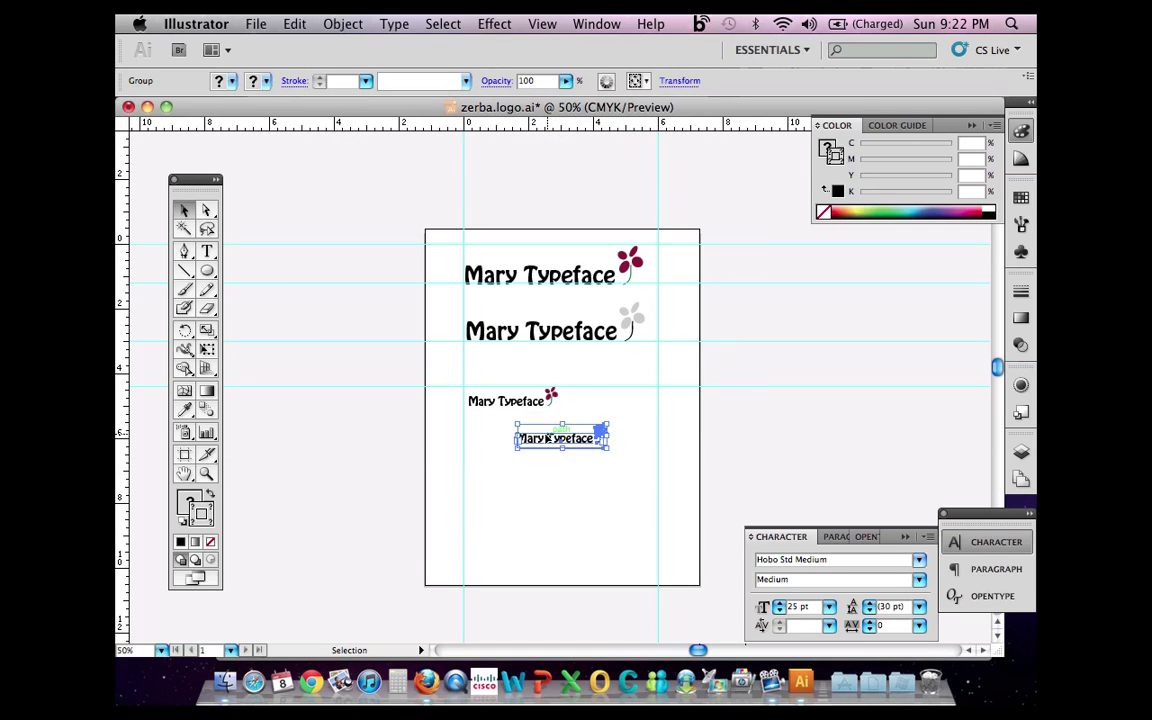
{"action": "left_click_drag", "start_coordinate": [543, 439], "coordinate": [591, 401]}
{"action": "left_click_drag", "start_coordinate": [591, 401], "coordinate": [593, 401]}
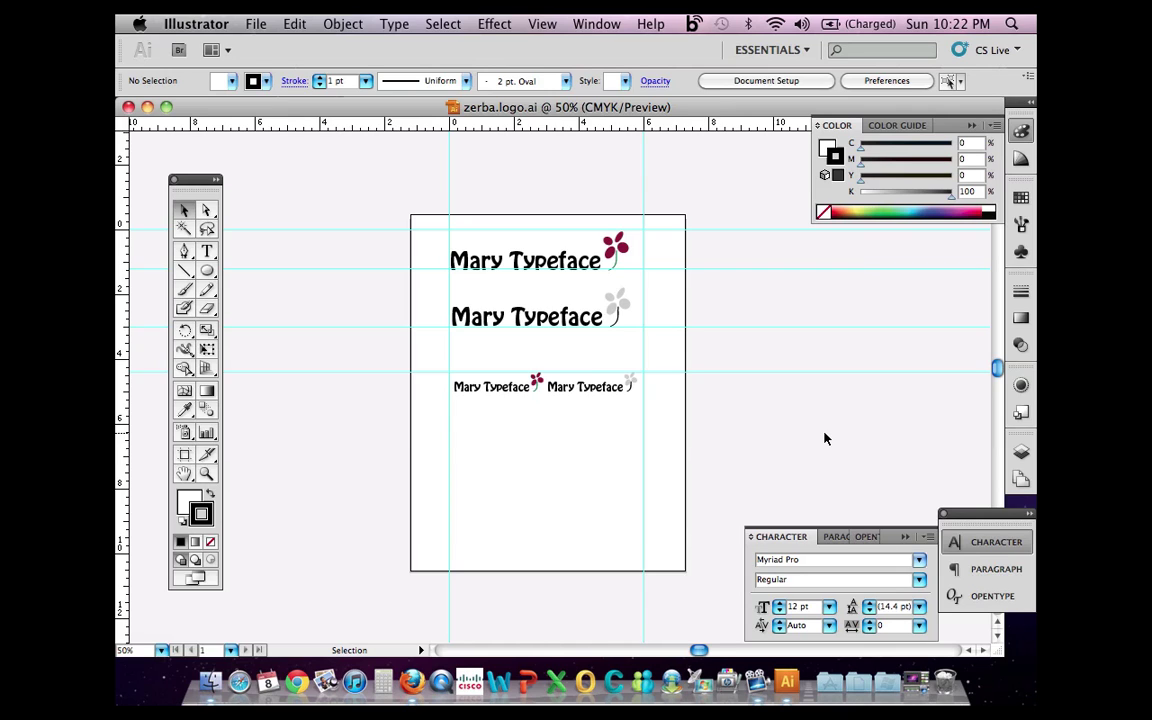
Step: Save the artwork as Adobe PDF zerba.logo.pdf with default options, then close the PDF
{"action": "left_click", "coordinate": [257, 24]}
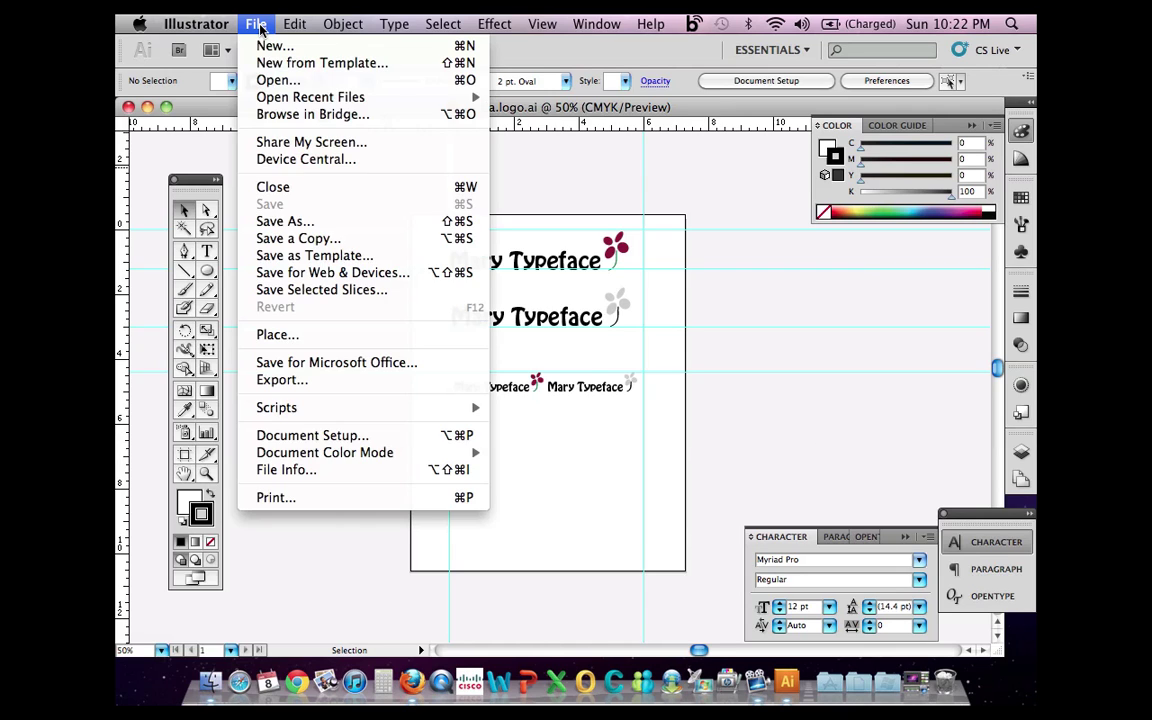
{"action": "left_click", "coordinate": [303, 222]}
{"action": "left_click", "coordinate": [599, 365]}
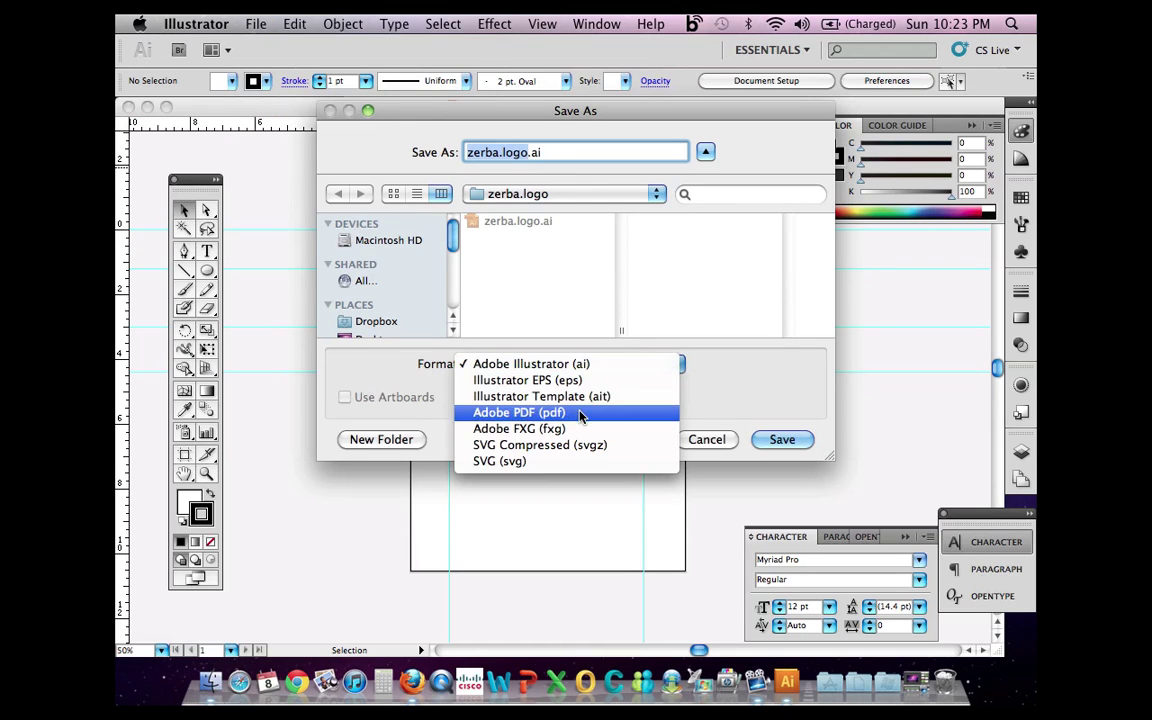
{"action": "left_click", "coordinate": [580, 413]}
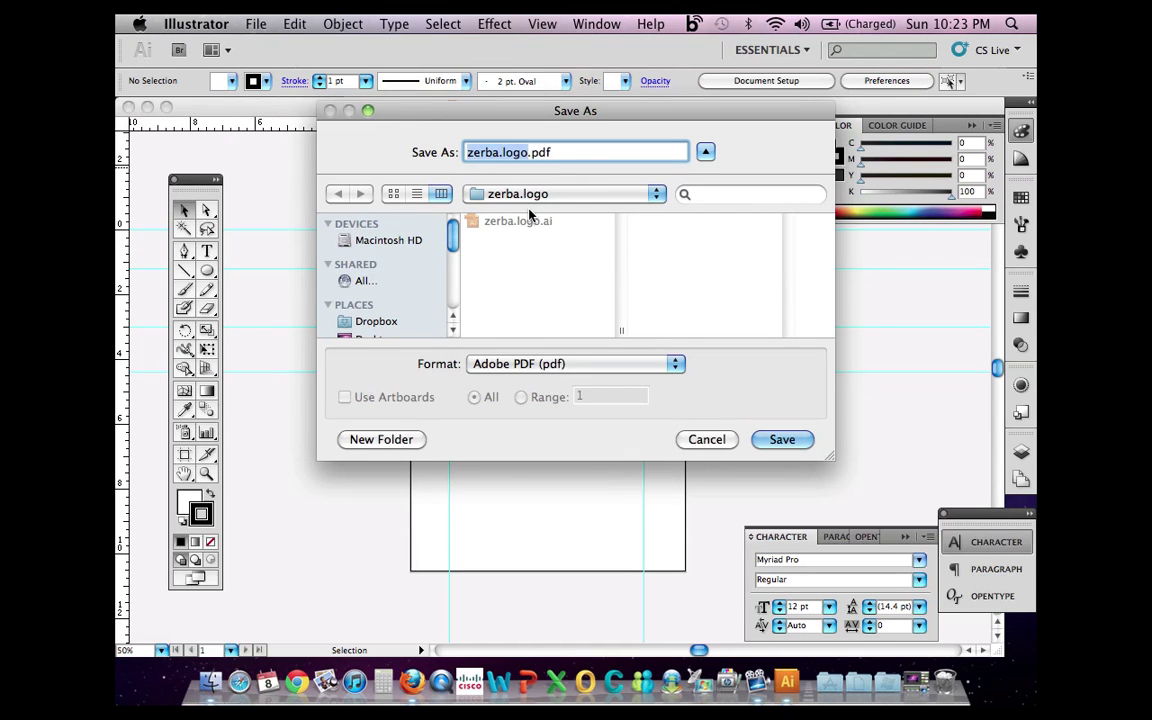
{"action": "left_click", "coordinate": [783, 440]}
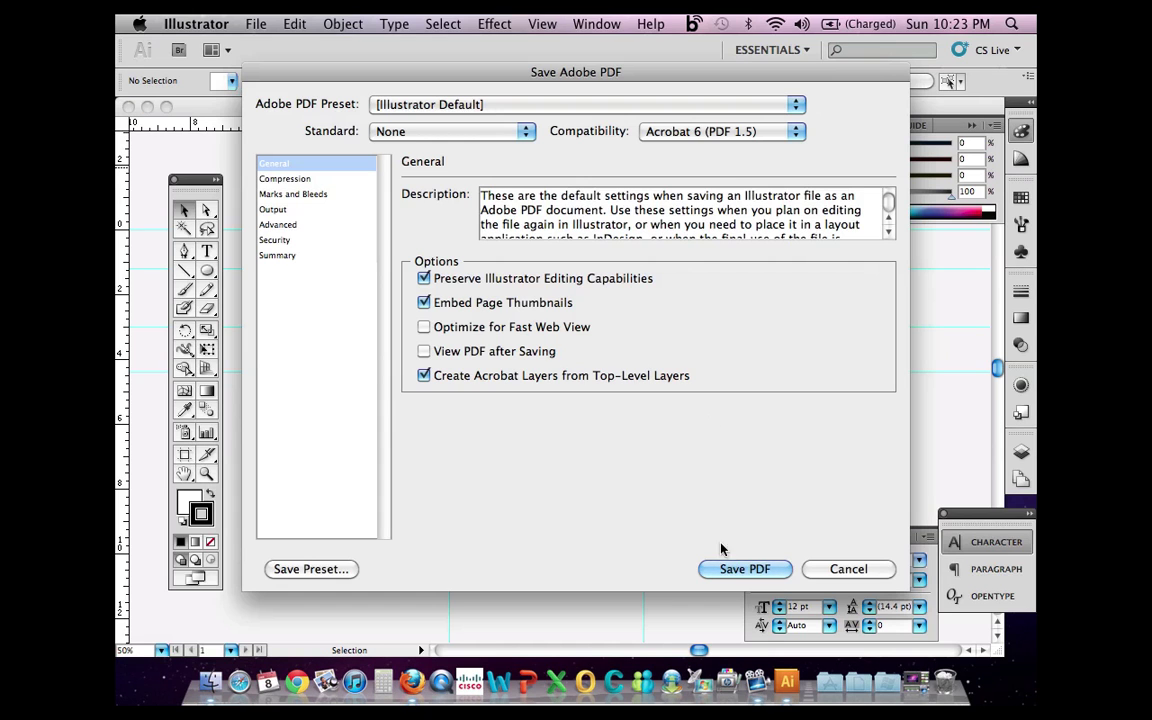
{"action": "left_click", "coordinate": [726, 570]}
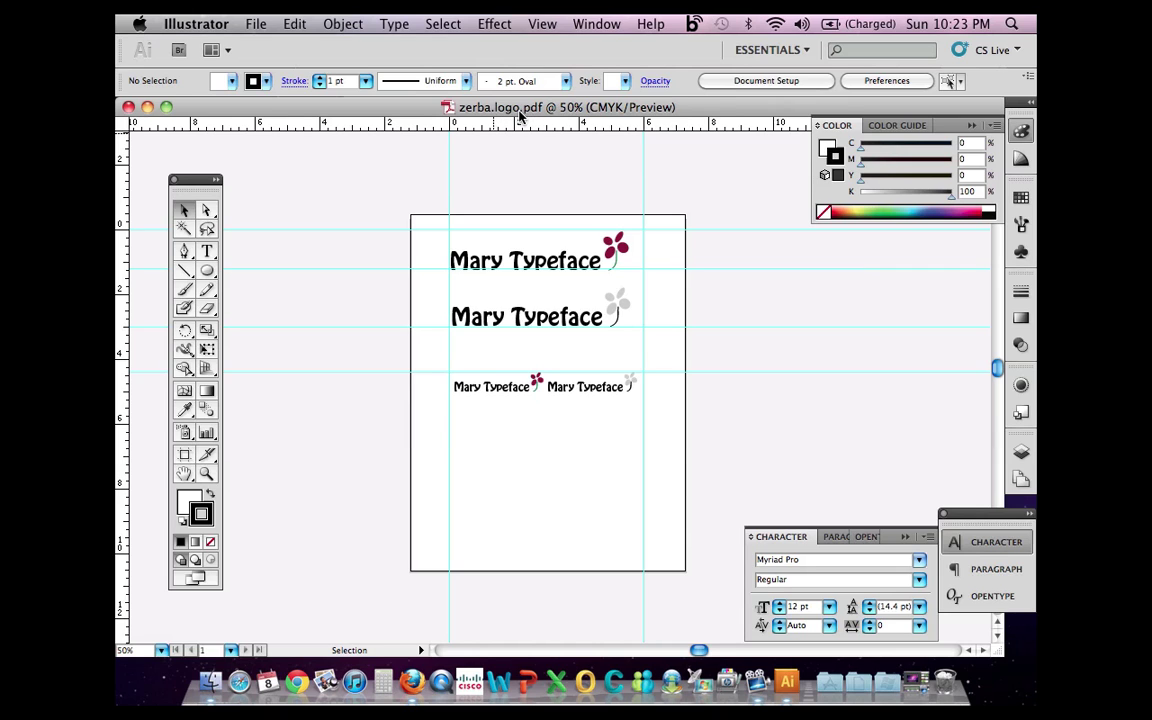
{"action": "left_click", "coordinate": [128, 106]}
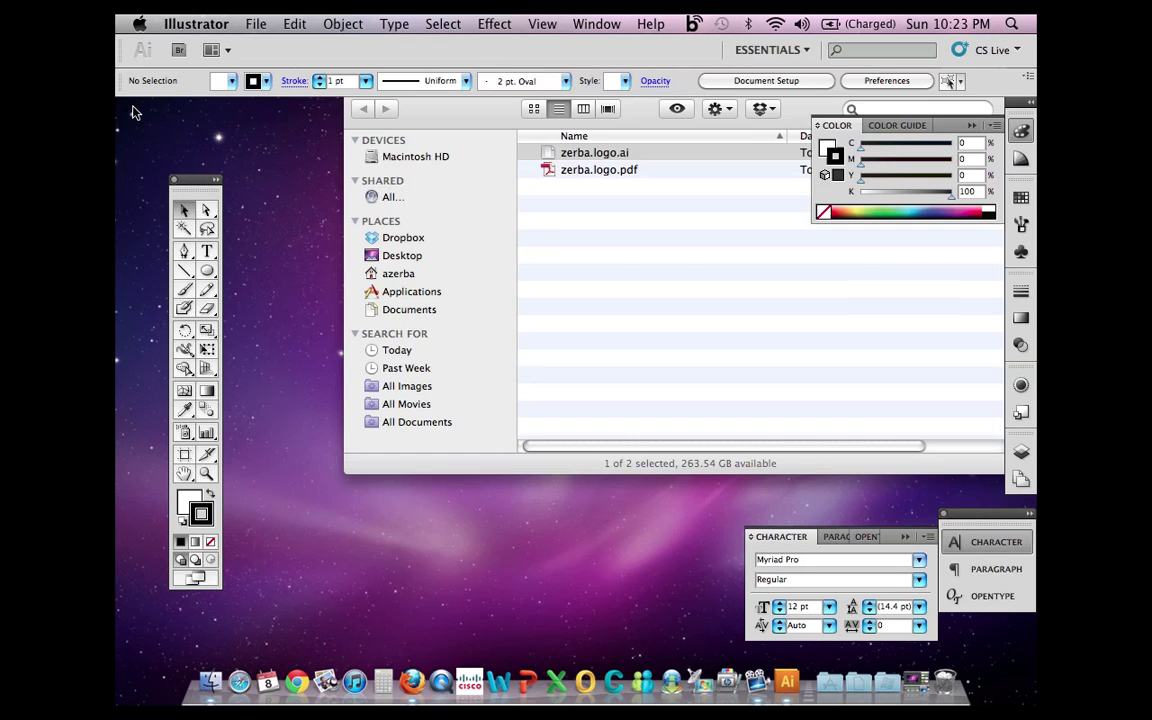
{"action": "key", "text": "super+q"}
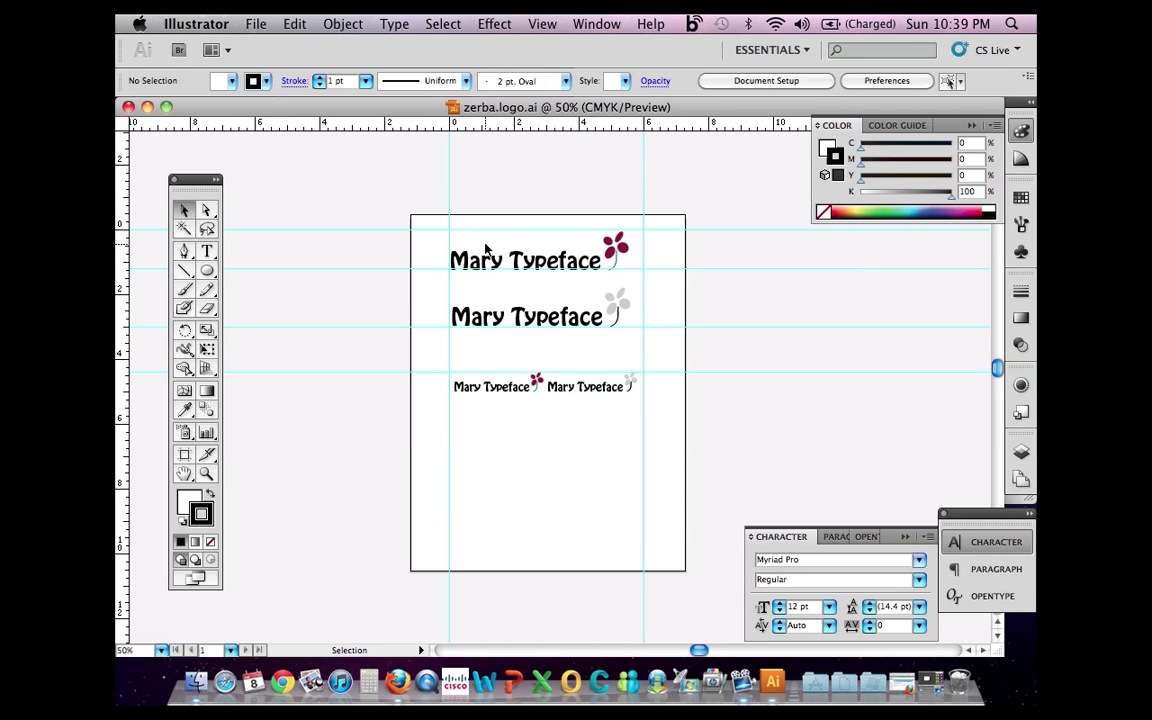
Step: Save a copy of the logo as zerba.logo2.ai with default Illustrator options
{"action": "left_click", "coordinate": [257, 25]}
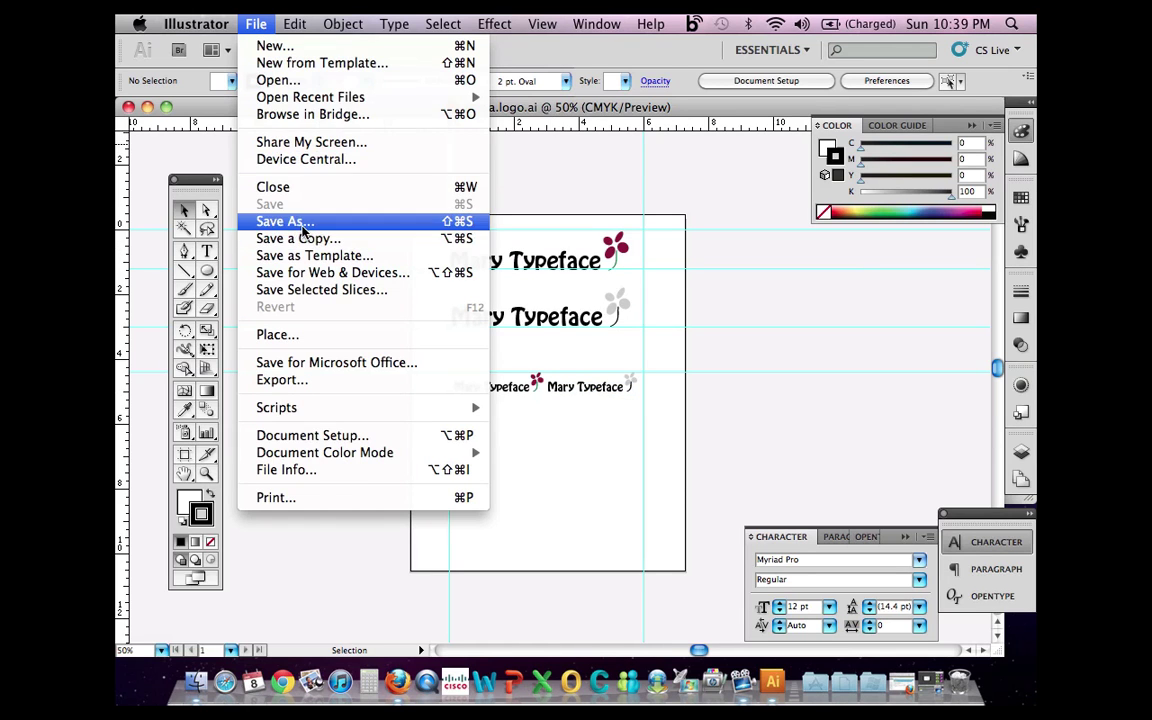
{"action": "left_click", "coordinate": [272, 221]}
{"action": "left_click", "coordinate": [528, 152]}
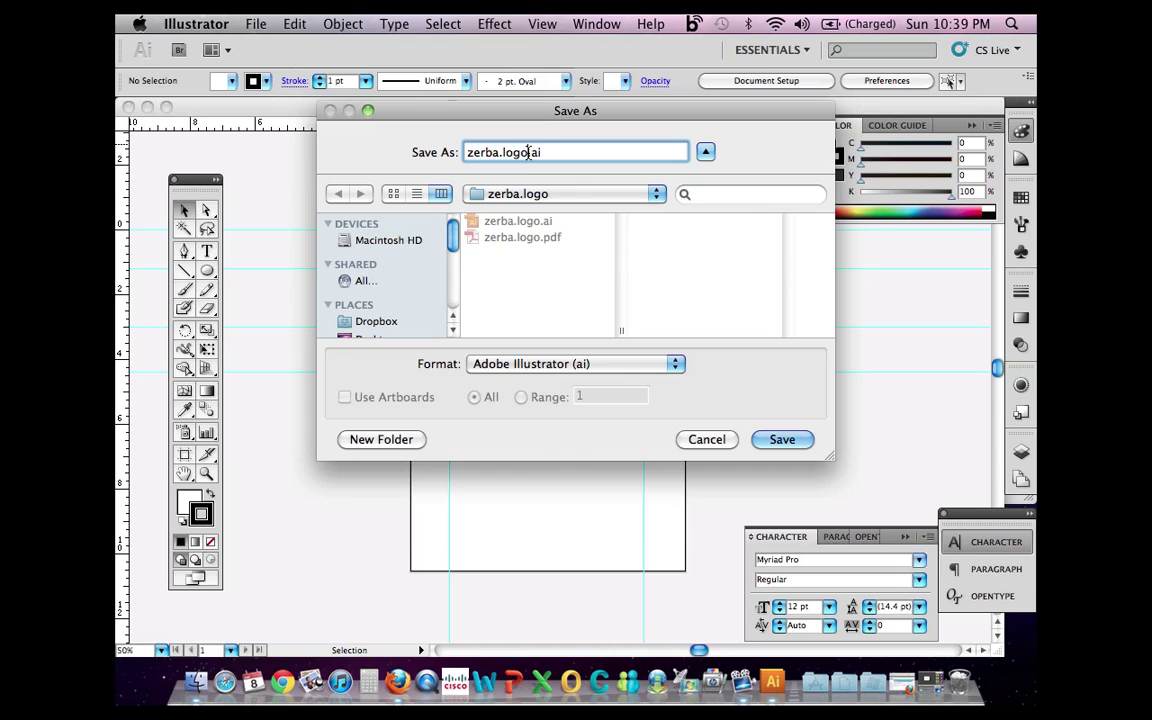
{"action": "left_click", "coordinate": [784, 441]}
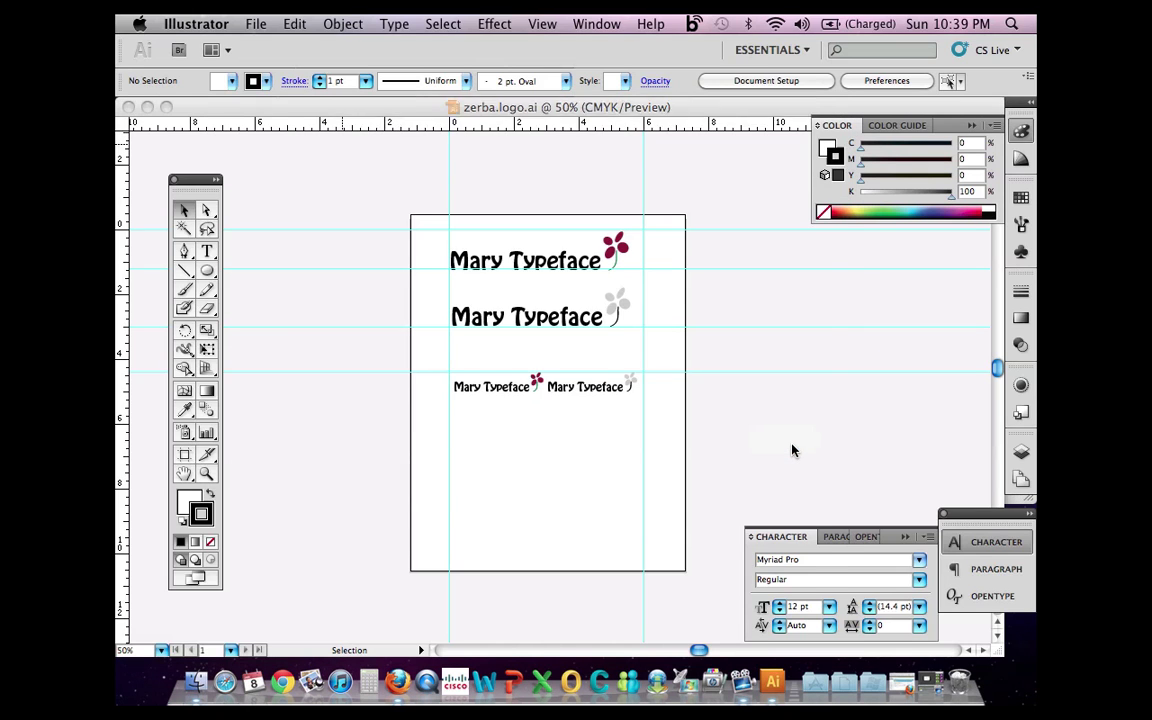
{"action": "left_click", "coordinate": [753, 103]}
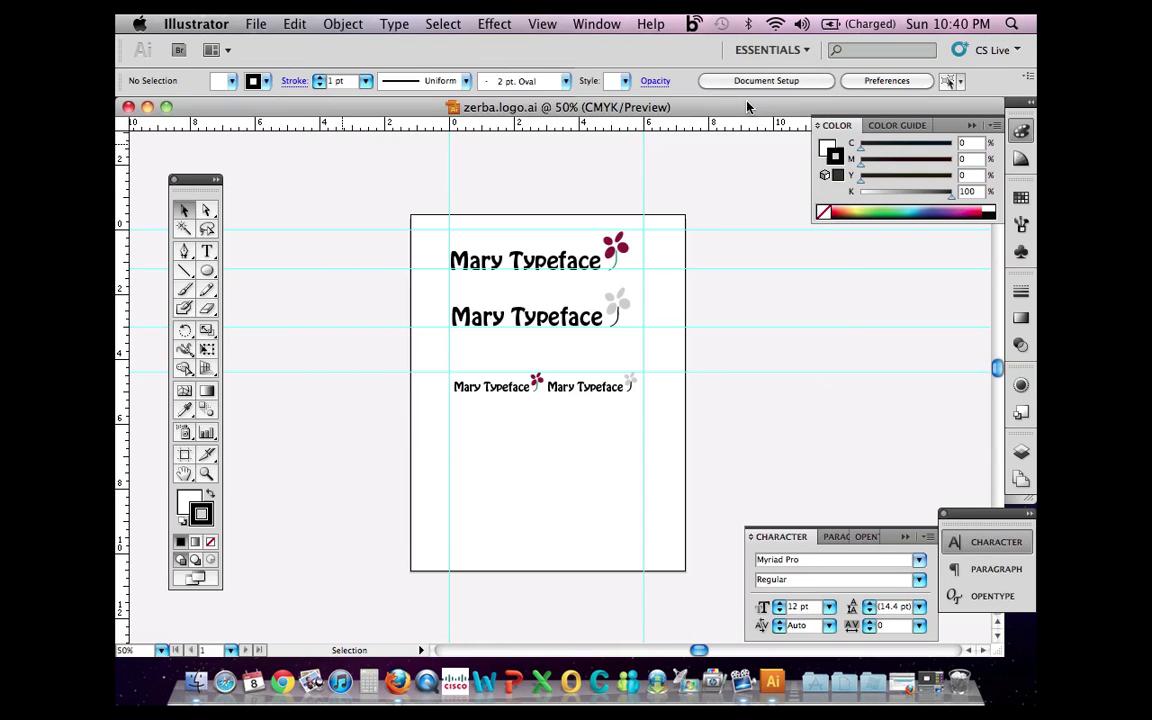
Step: Drag the artboard corners in so it frames only the top red-flower logo
{"action": "left_click", "coordinate": [182, 461]}
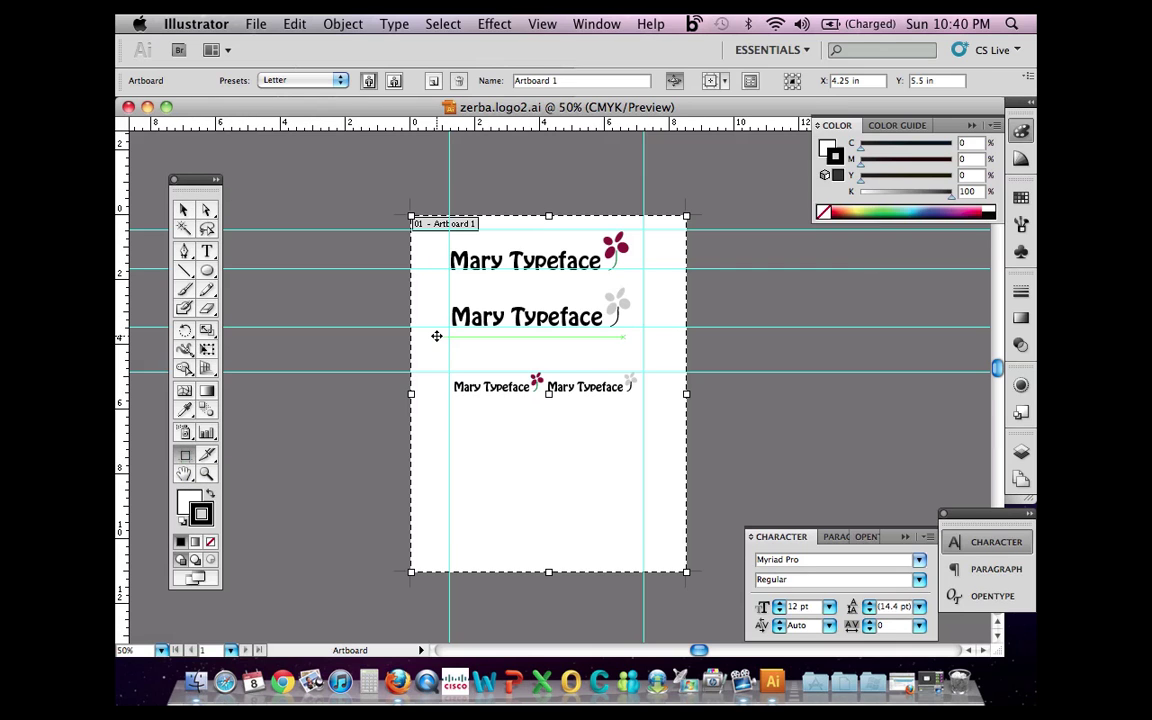
{"action": "left_click_drag", "start_coordinate": [686, 572], "coordinate": [650, 281]}
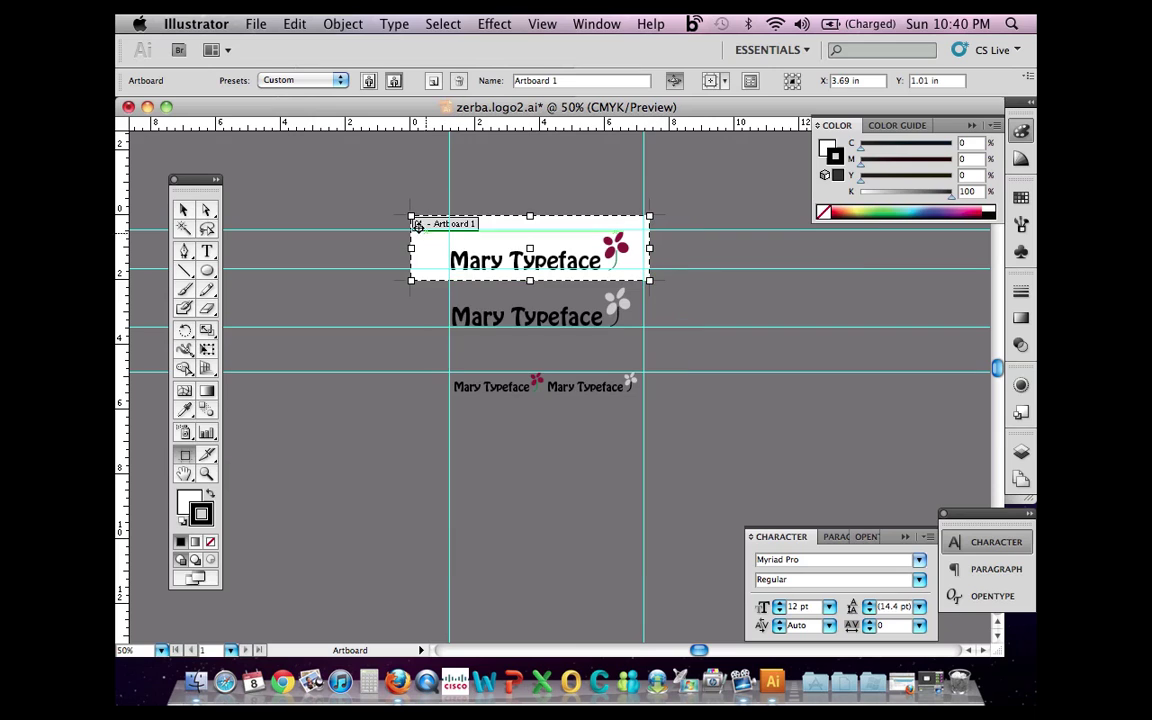
{"action": "left_click_drag", "start_coordinate": [414, 223], "coordinate": [438, 226]}
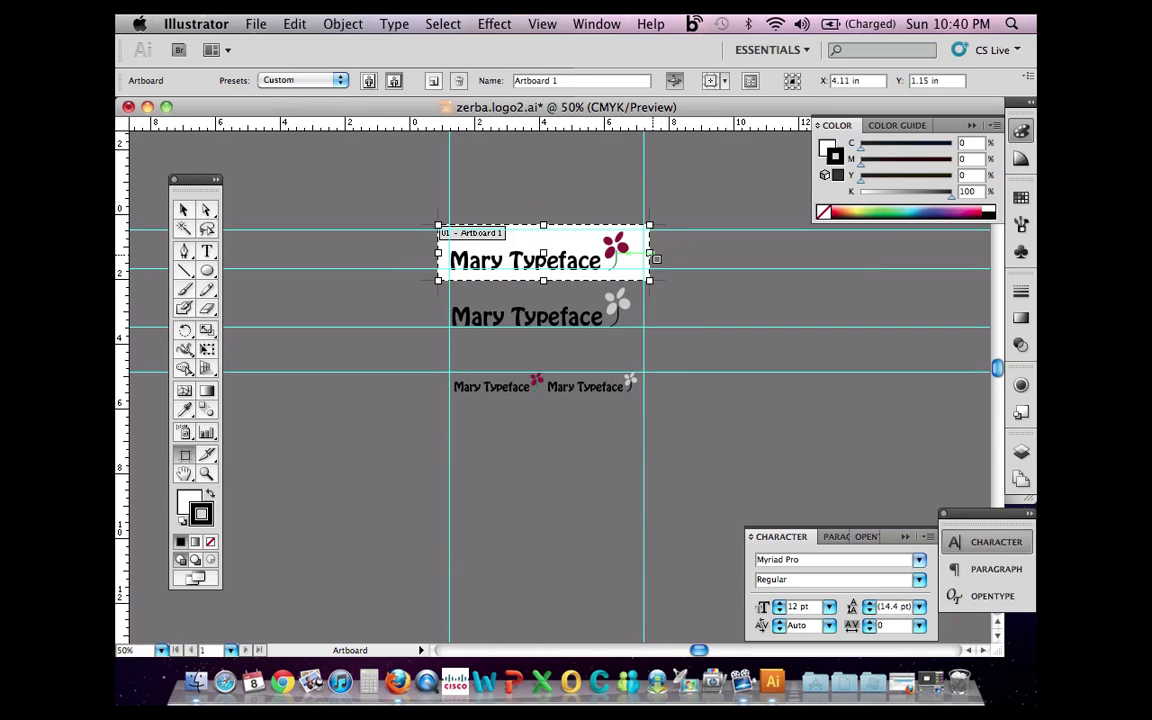
{"action": "left_click", "coordinate": [183, 210]}
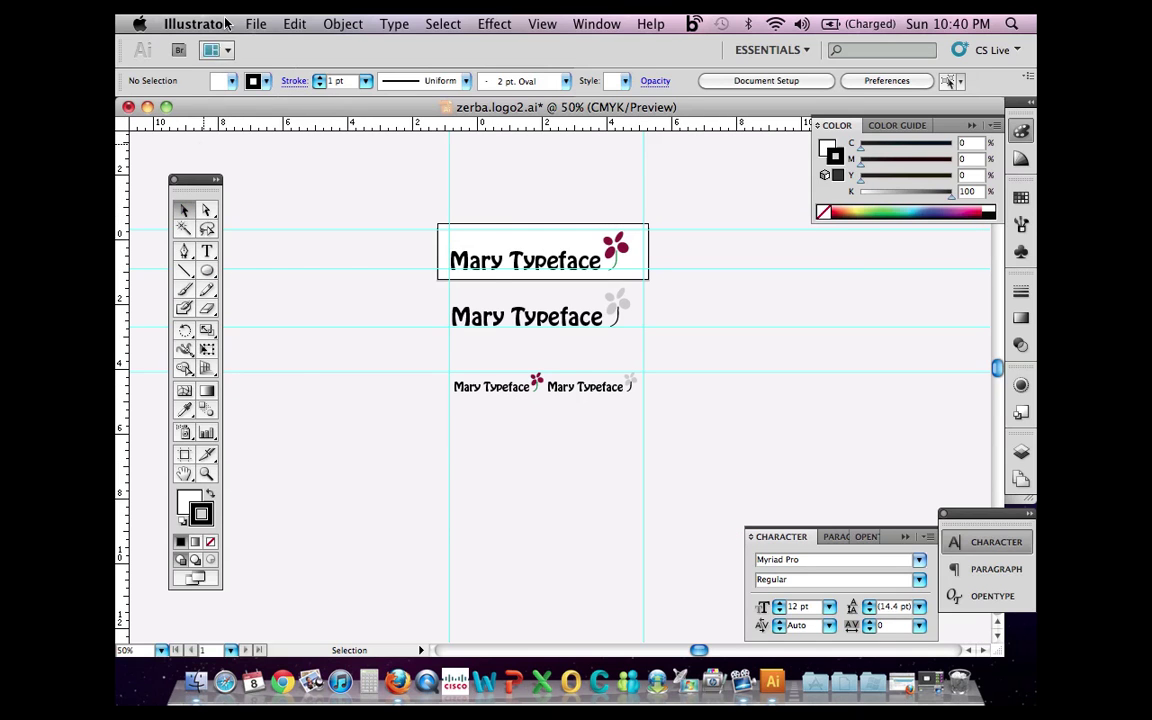
Step: Export a quality-60 JPEG through Save for Web, removing the 2 to name it zerba.logo.jpg
{"action": "left_click", "coordinate": [256, 23]}
{"action": "left_click", "coordinate": [300, 273]}
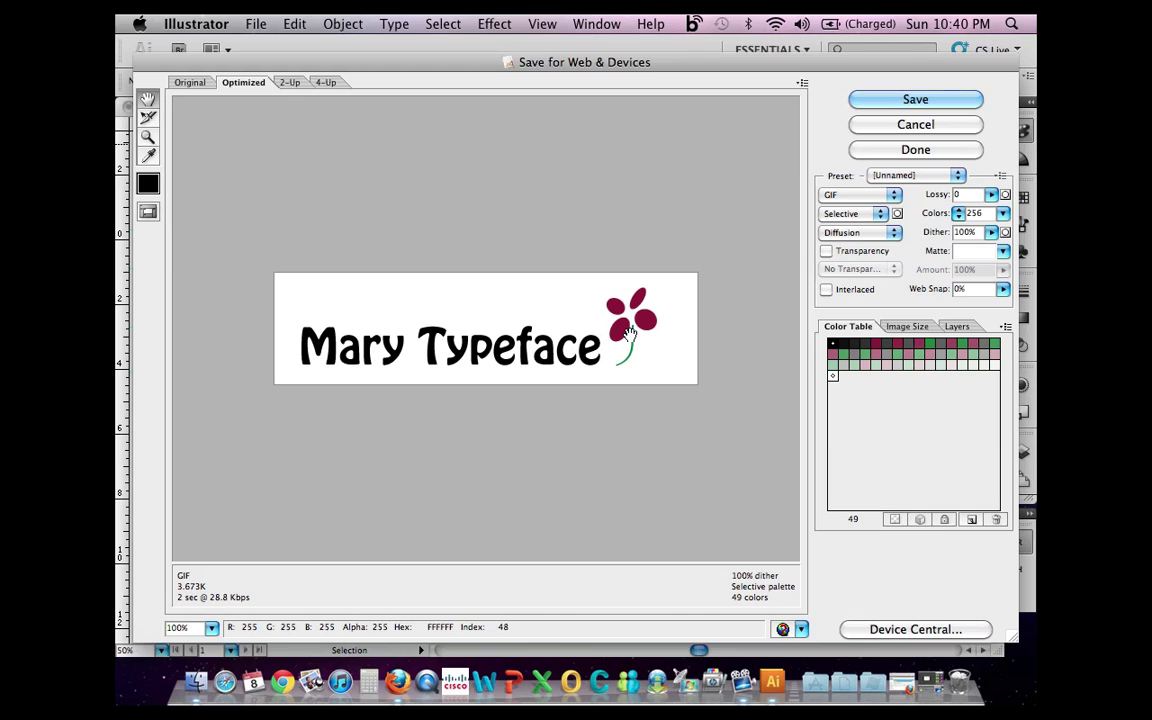
{"action": "left_click", "coordinate": [884, 201]}
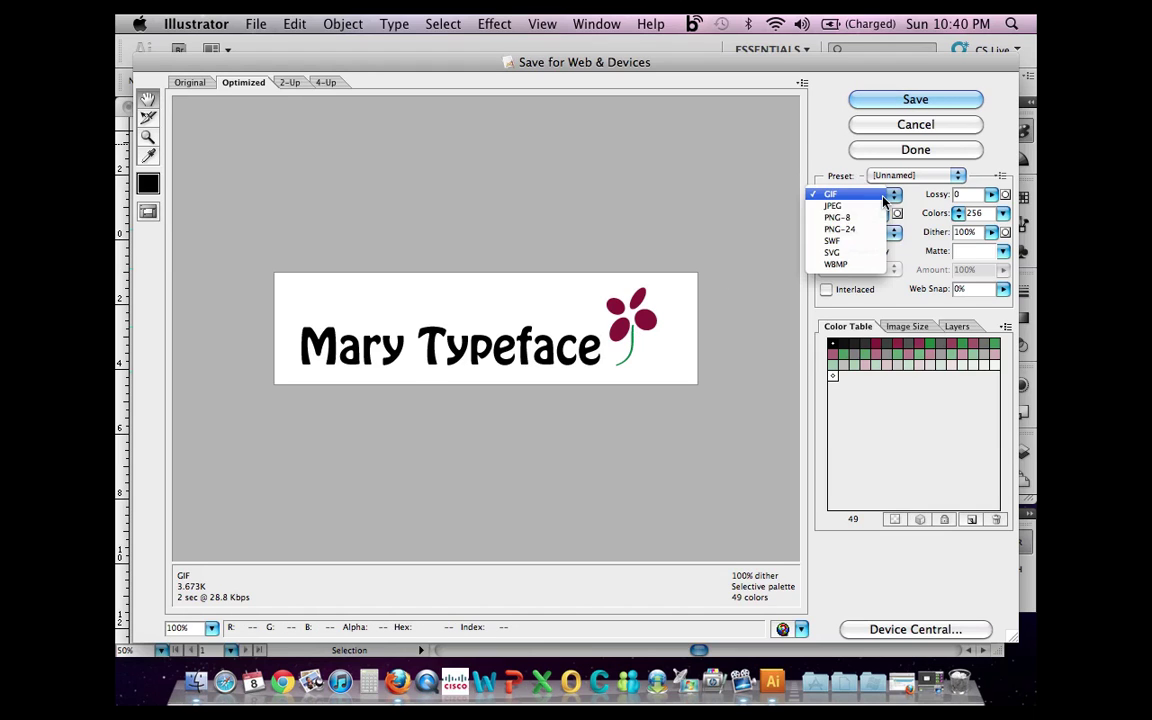
{"action": "left_click", "coordinate": [860, 213]}
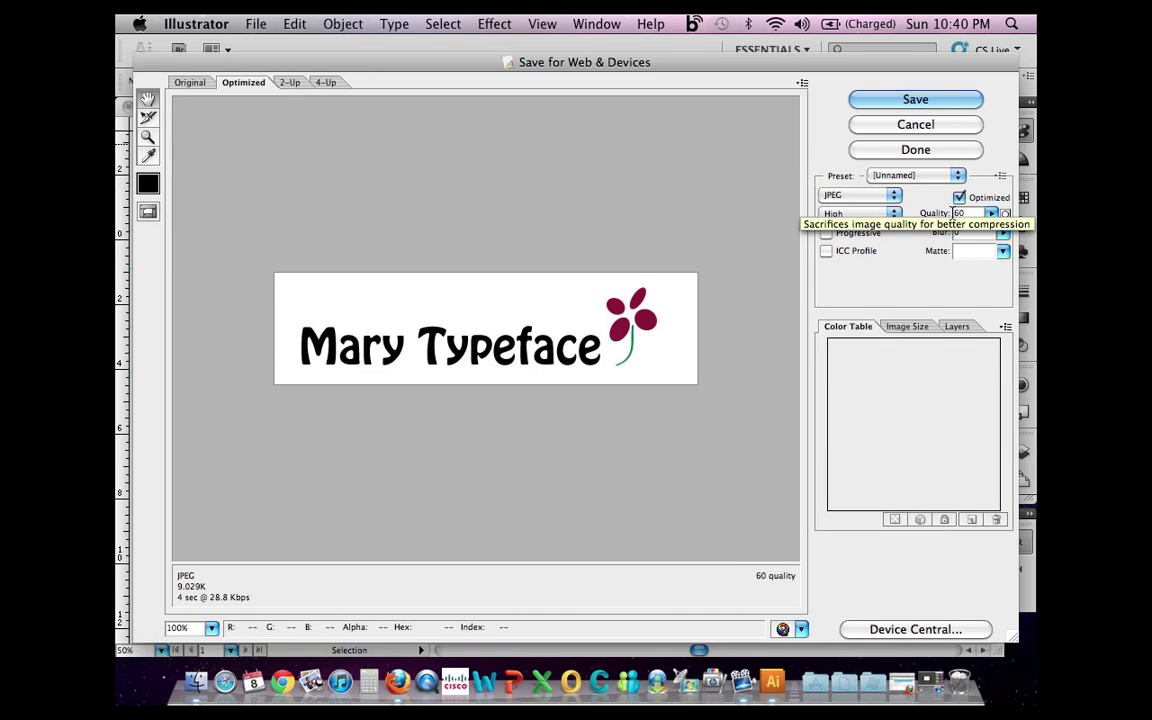
{"action": "left_click", "coordinate": [890, 101]}
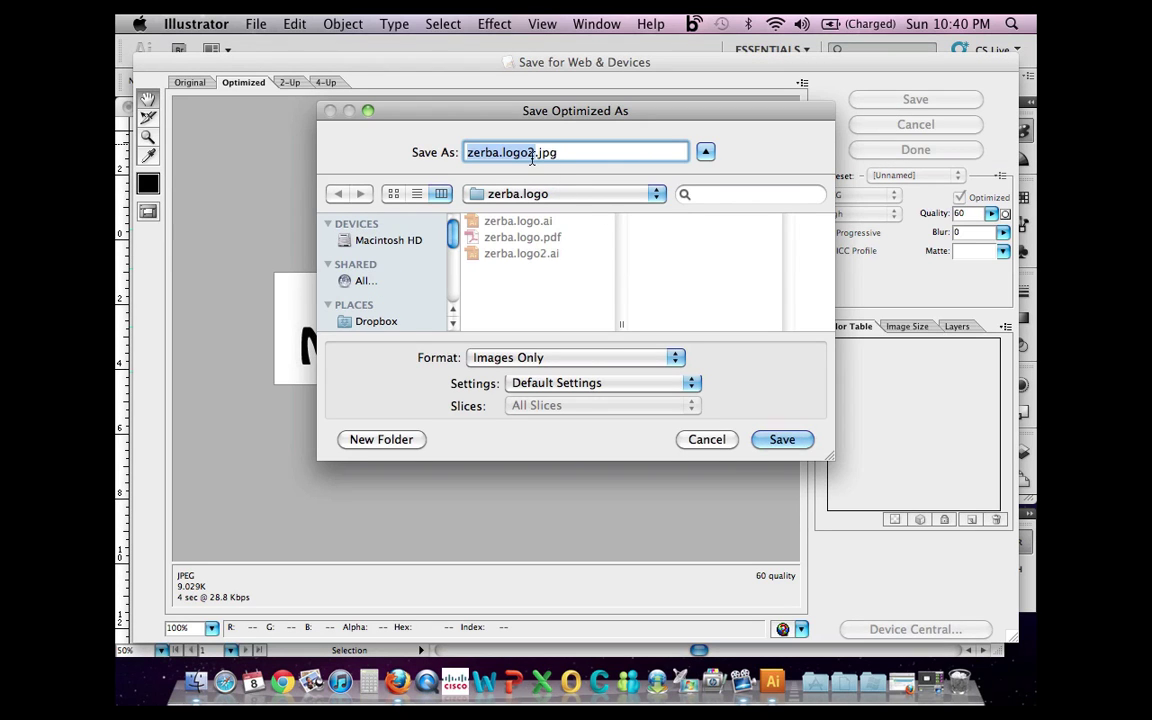
{"action": "key", "text": "Right"}
{"action": "key", "text": "BackSpace"}
{"action": "left_click", "coordinate": [784, 440]}
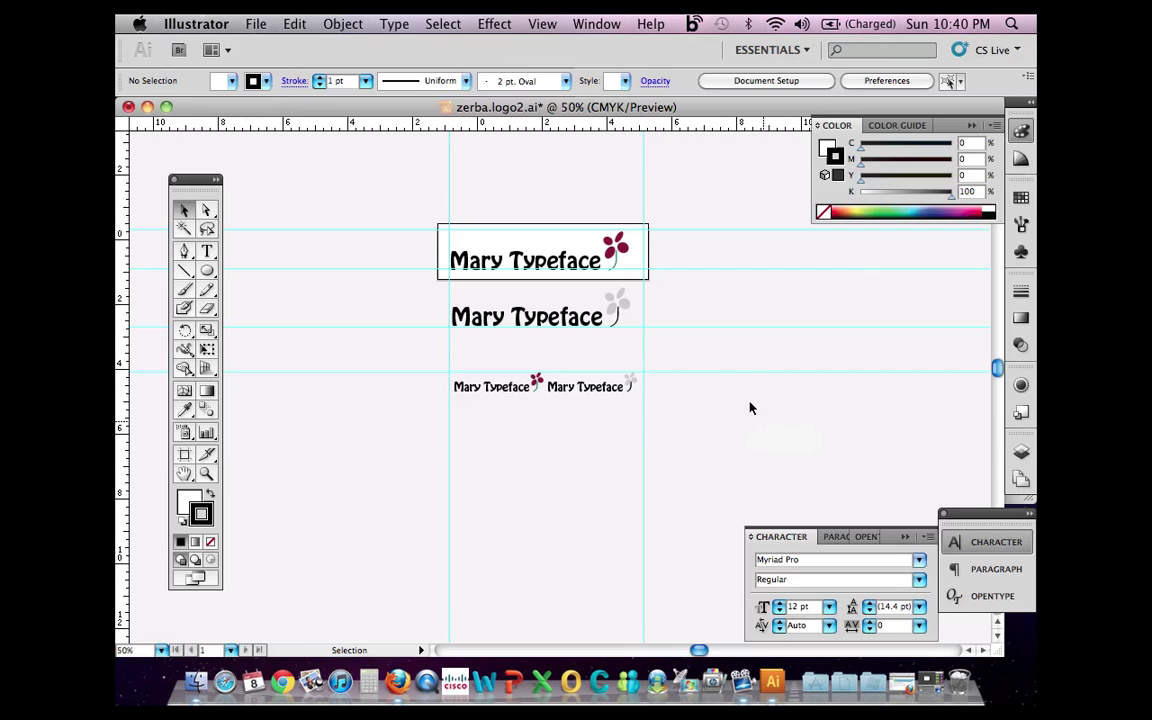
Step: Close the logo document without saving and bring the zerba.logo folder window forward
{"action": "left_click", "coordinate": [128, 107]}
{"action": "left_click", "coordinate": [520, 252]}
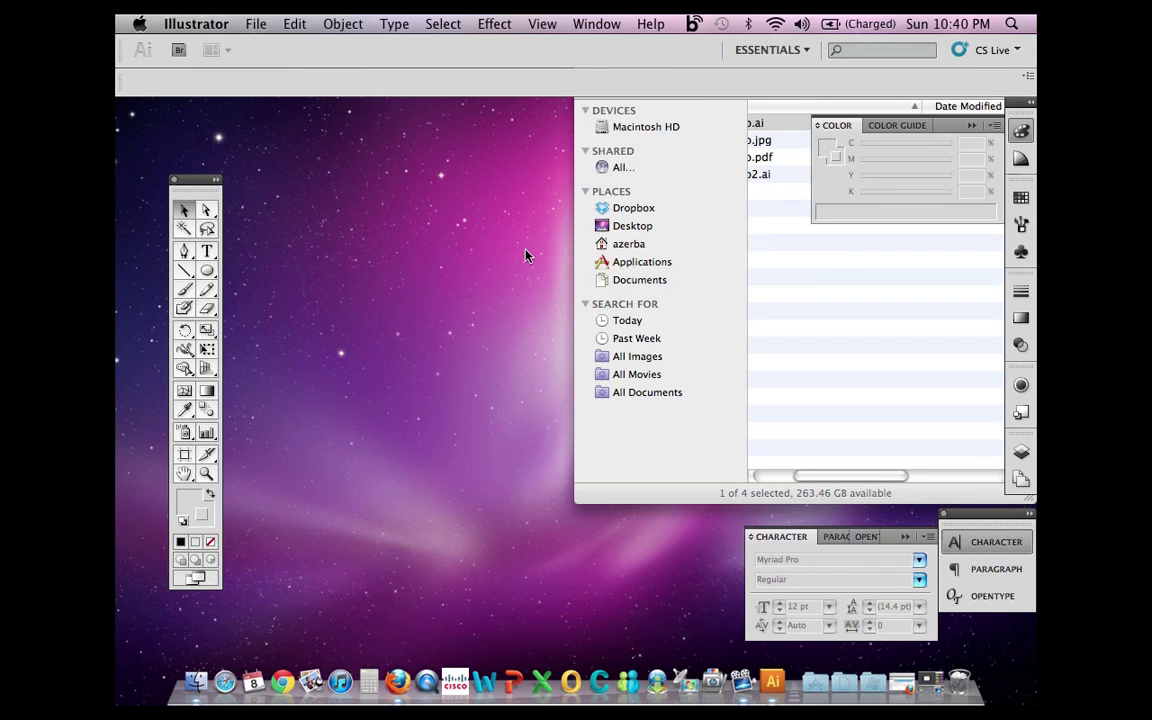
{"action": "left_click", "coordinate": [491, 363]}
{"action": "left_click_drag", "start_coordinate": [764, 77], "coordinate": [667, 100]}
{"action": "left_click_drag", "start_coordinate": [729, 500], "coordinate": [674, 507]}
{"action": "left_click", "coordinate": [729, 304]}
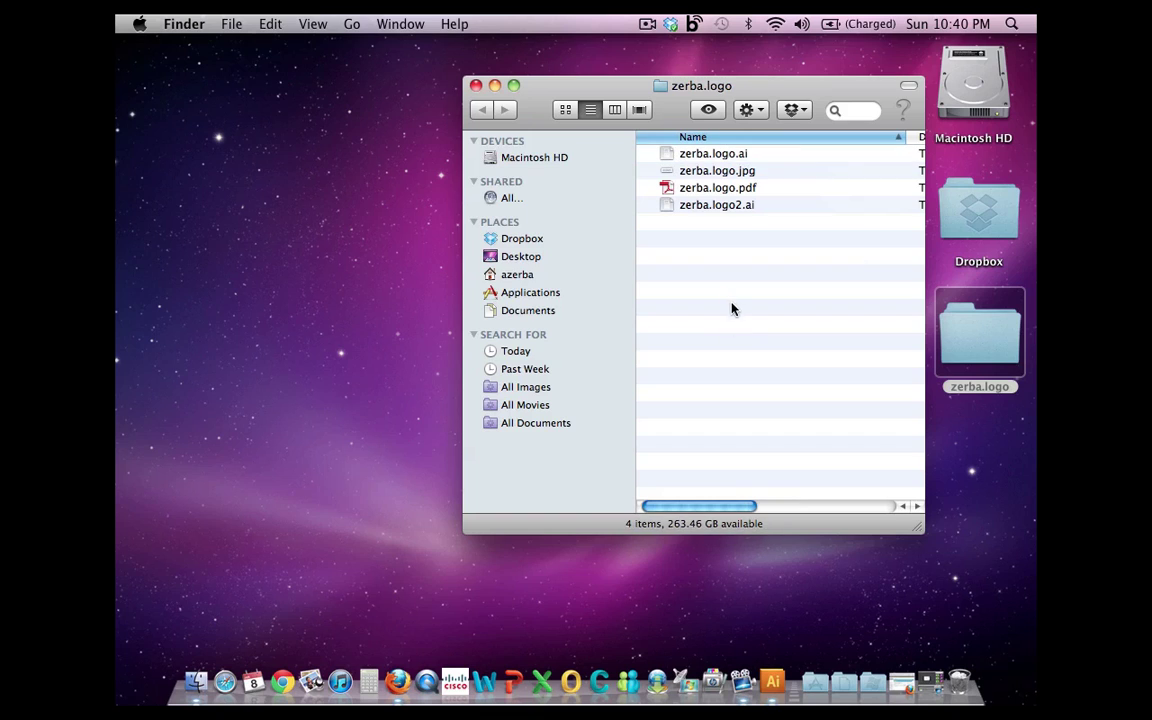
Step: Create a new folder named fonts inside zerba.logo and open it
{"action": "right_click", "coordinate": [728, 302]}
{"action": "left_click", "coordinate": [740, 304]}
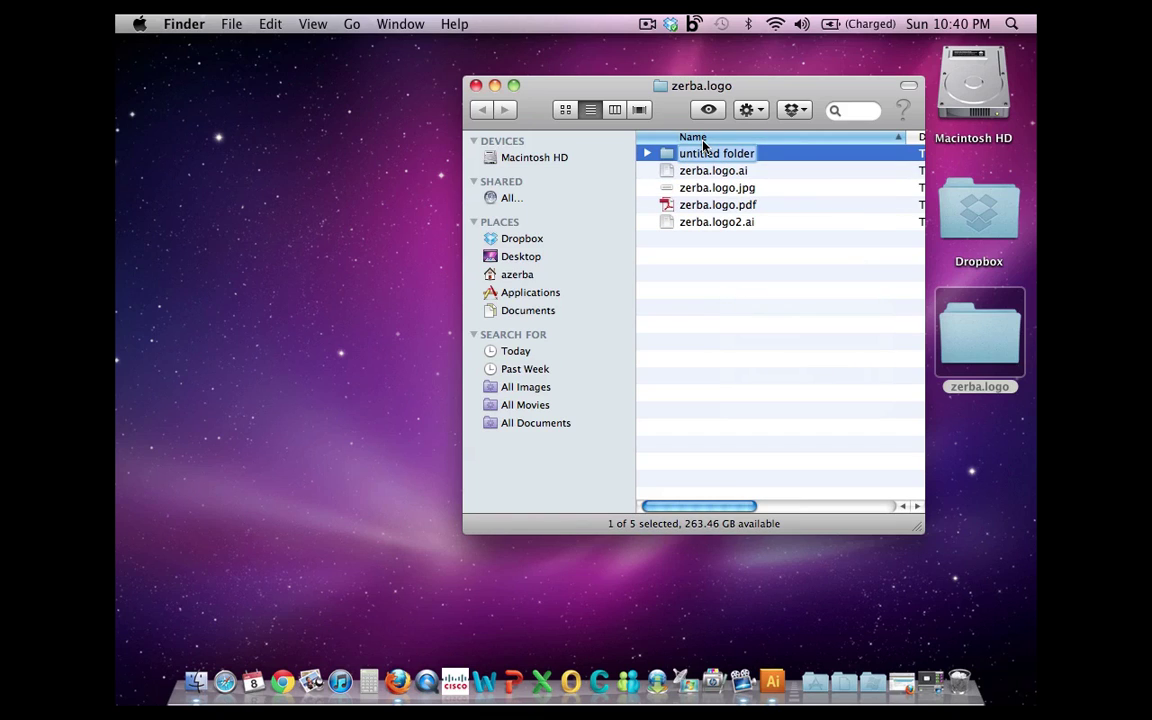
{"action": "type", "text": "fonts"}
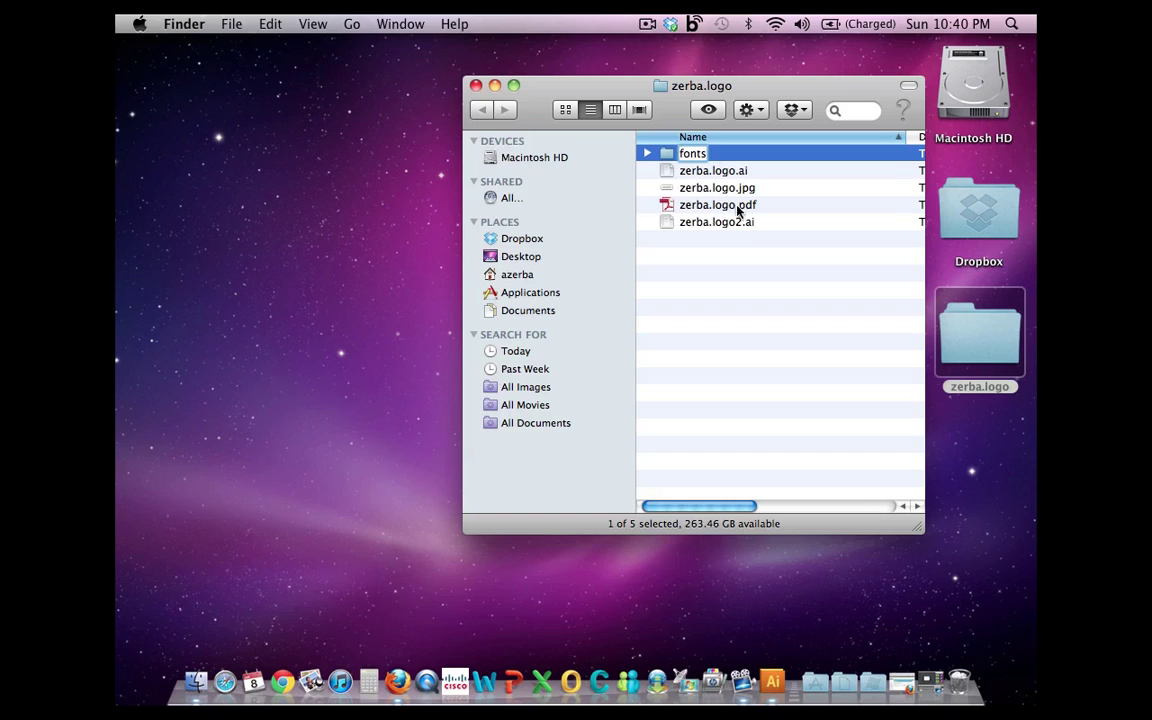
{"action": "left_click", "coordinate": [721, 267]}
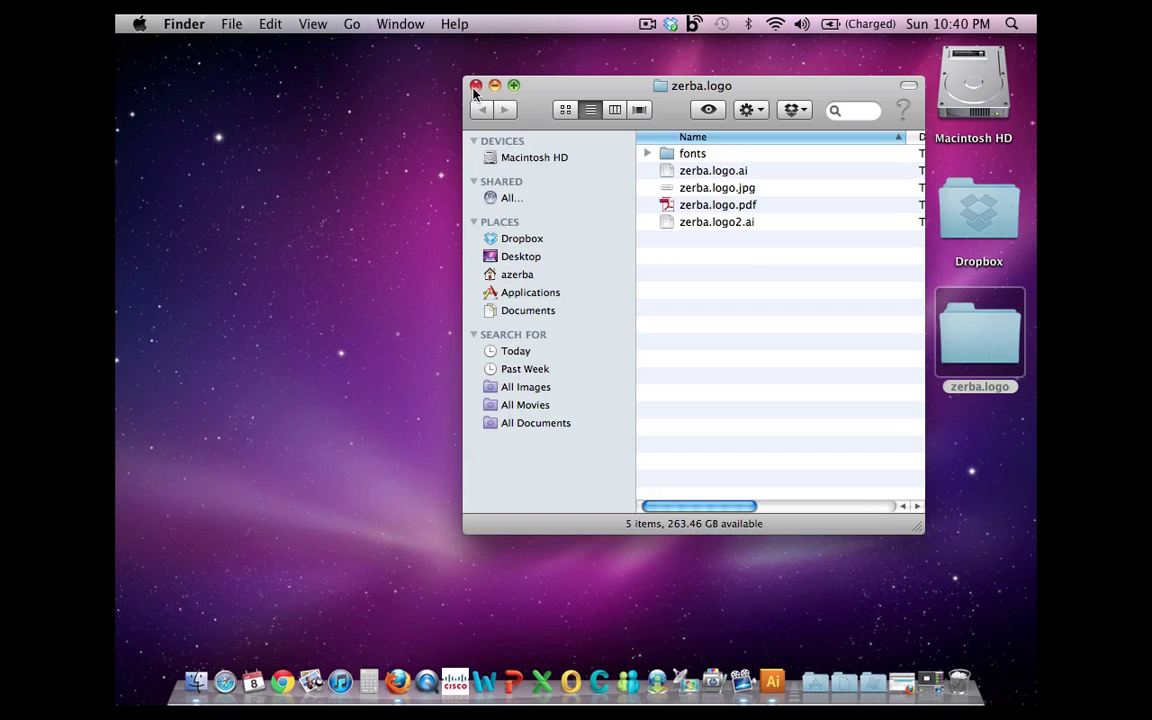
{"action": "left_click_drag", "start_coordinate": [585, 96], "coordinate": [777, 56]}
{"action": "double_click", "coordinate": [870, 112]}
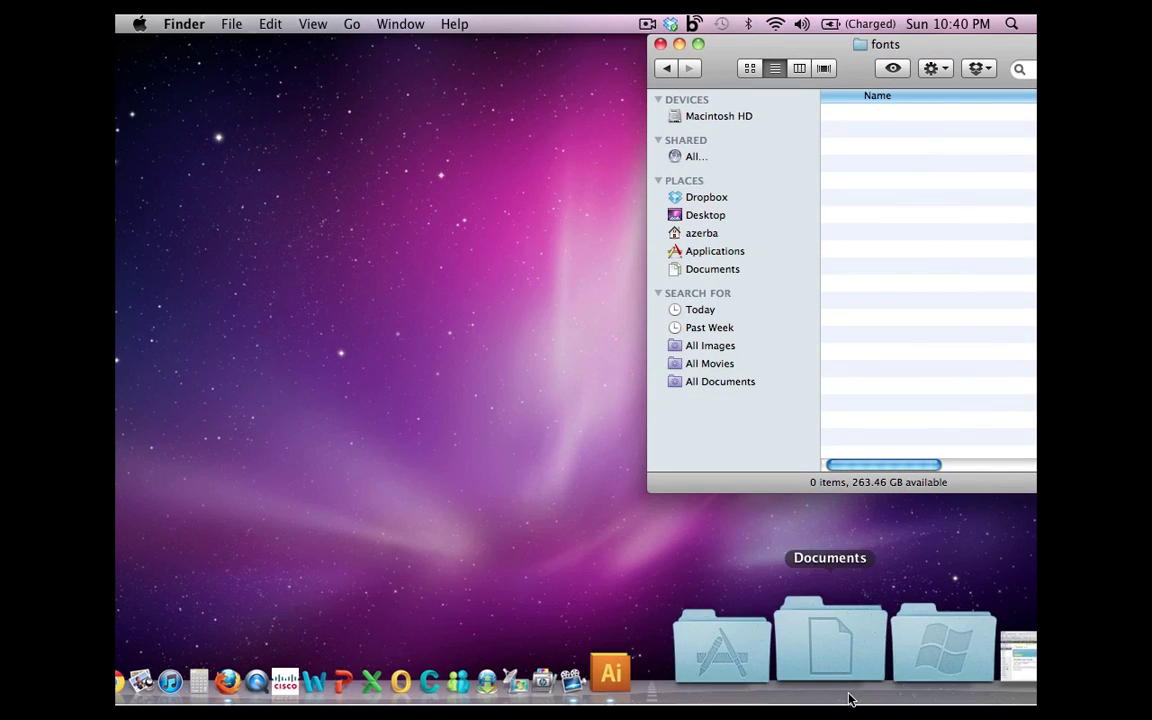
Step: Launch Font Book, reveal Hobo Std in Finder, and copy HoboStd.otf into the fonts folder
{"action": "left_click", "coordinate": [812, 663]}
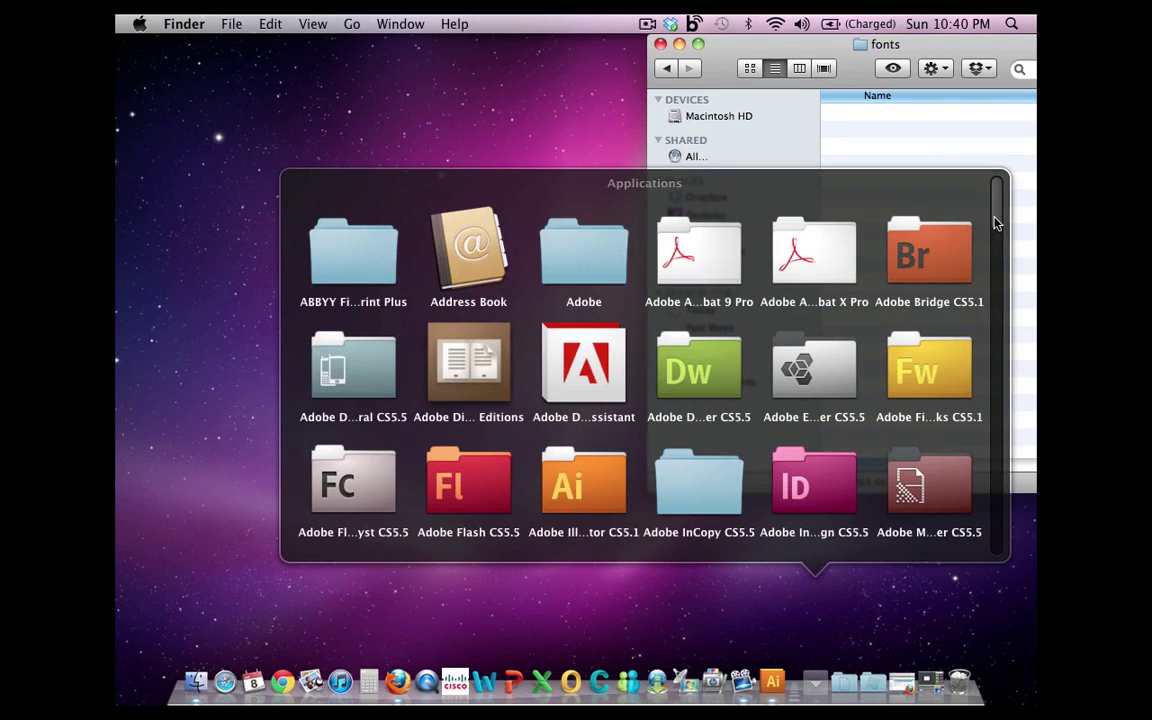
{"action": "left_click_drag", "start_coordinate": [995, 222], "coordinate": [988, 381]}
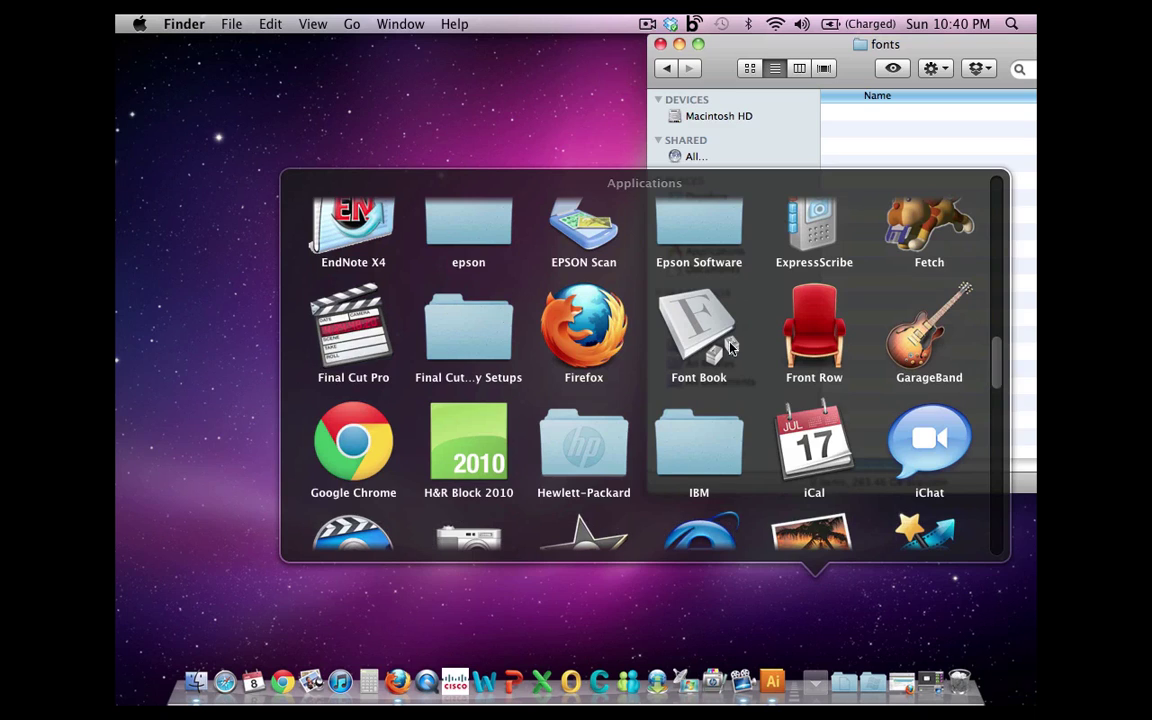
{"action": "left_click", "coordinate": [699, 330]}
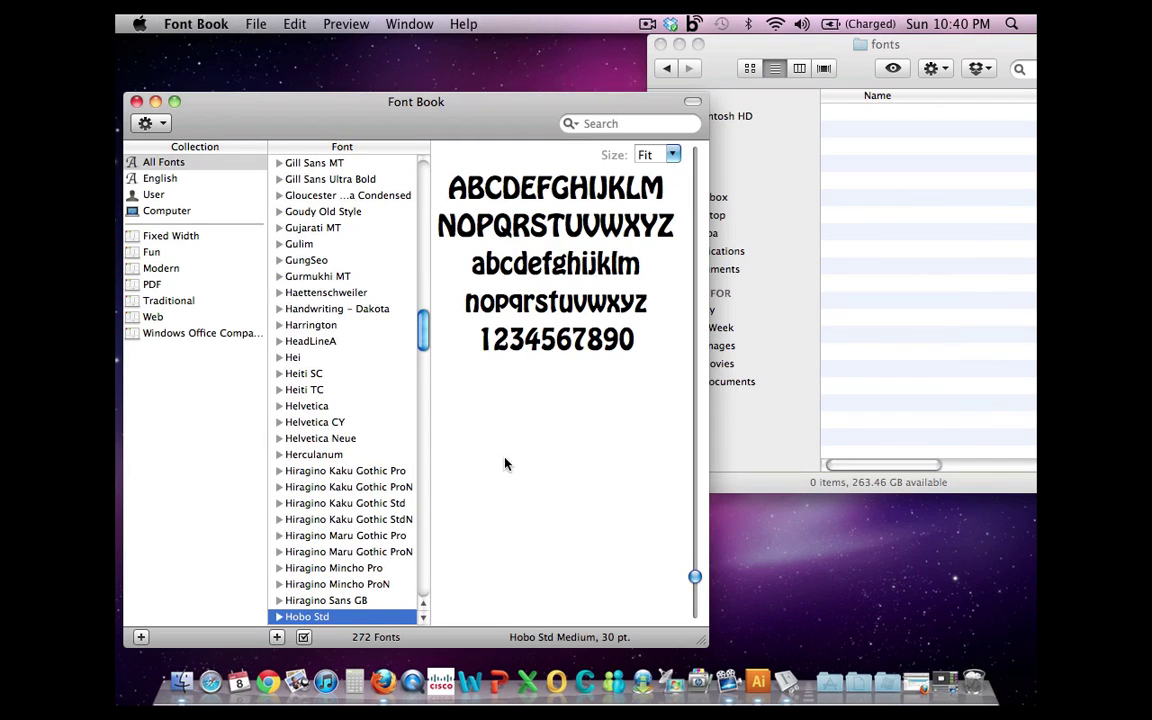
{"action": "right_click", "coordinate": [335, 620]}
{"action": "left_click", "coordinate": [372, 641]}
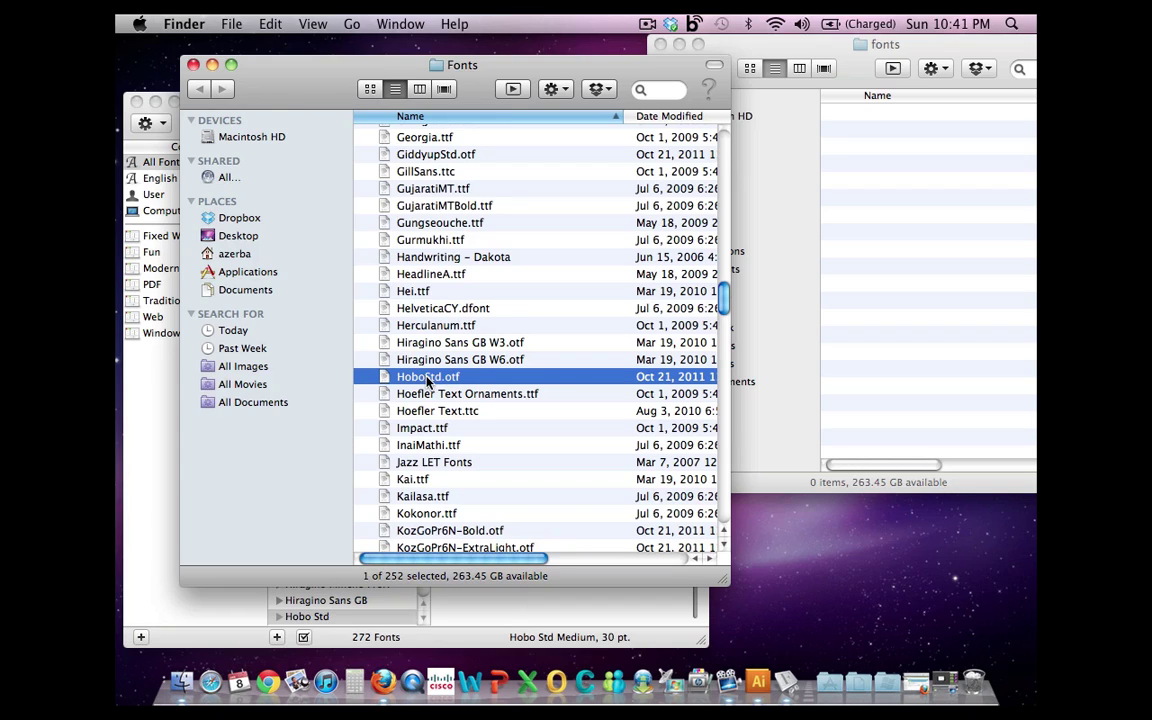
{"action": "left_click_drag", "start_coordinate": [430, 381], "coordinate": [980, 199]}
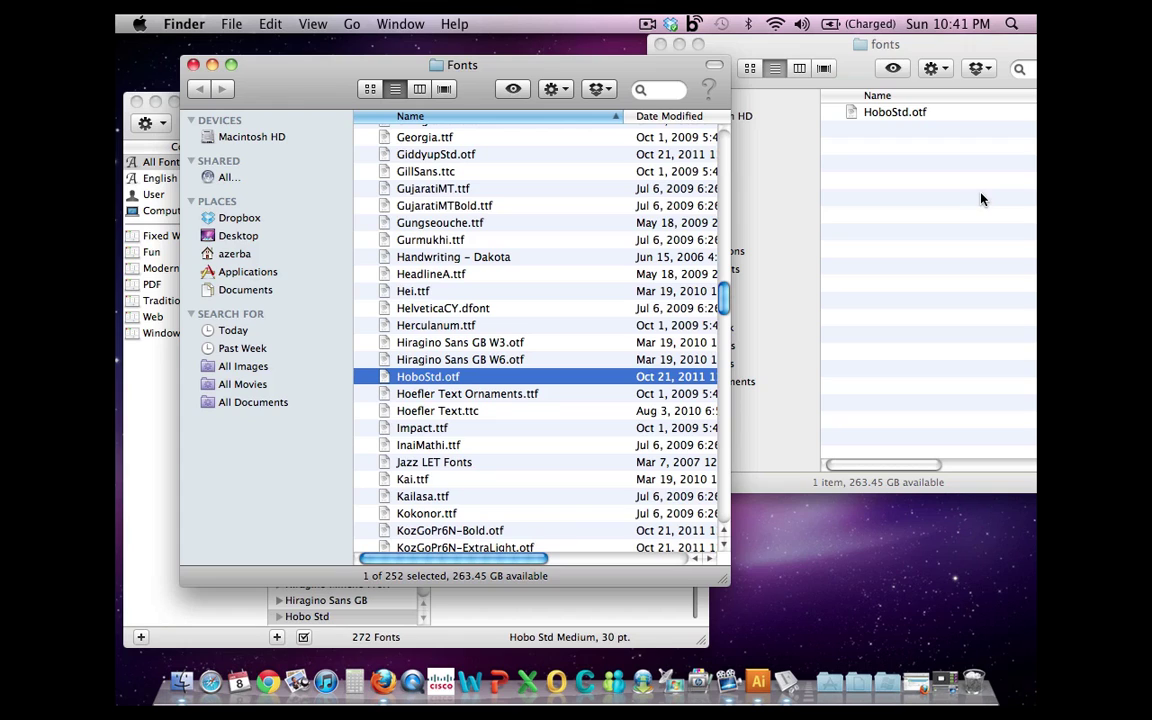
{"action": "left_click", "coordinate": [193, 64]}
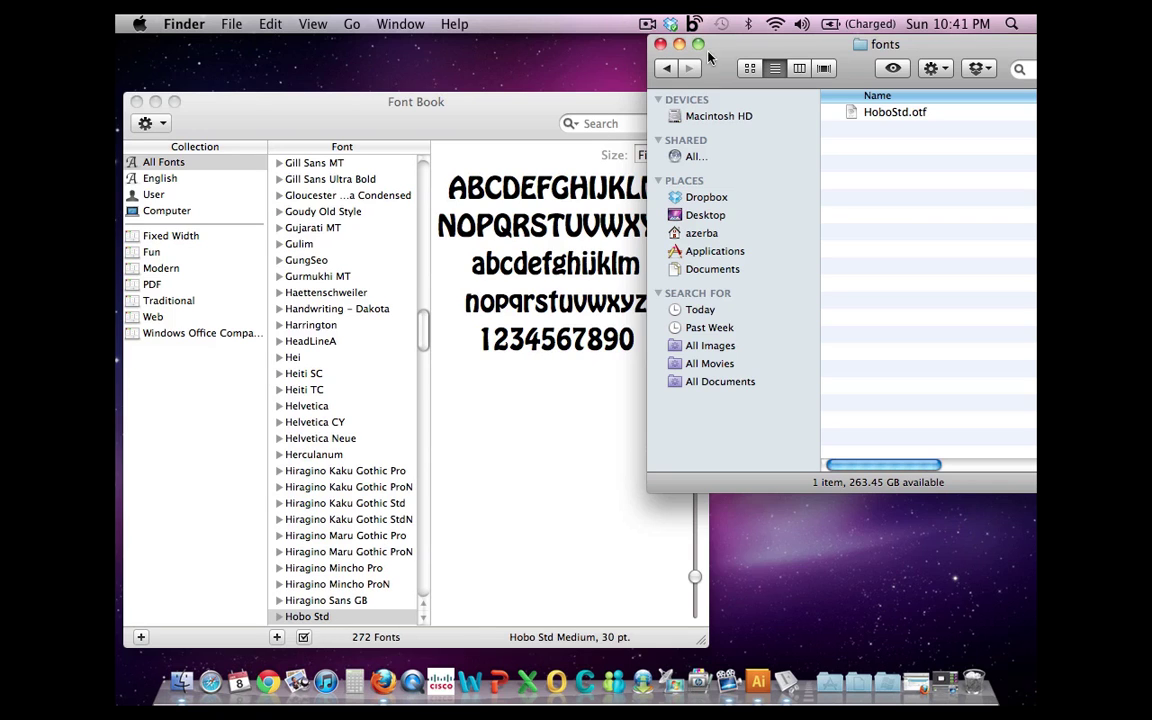
Step: Close the fonts window and Font Book, then compress the desktop zerba.logo folder into zerba.logo.zip
{"action": "left_click", "coordinate": [659, 44]}
{"action": "left_click", "coordinate": [137, 102]}
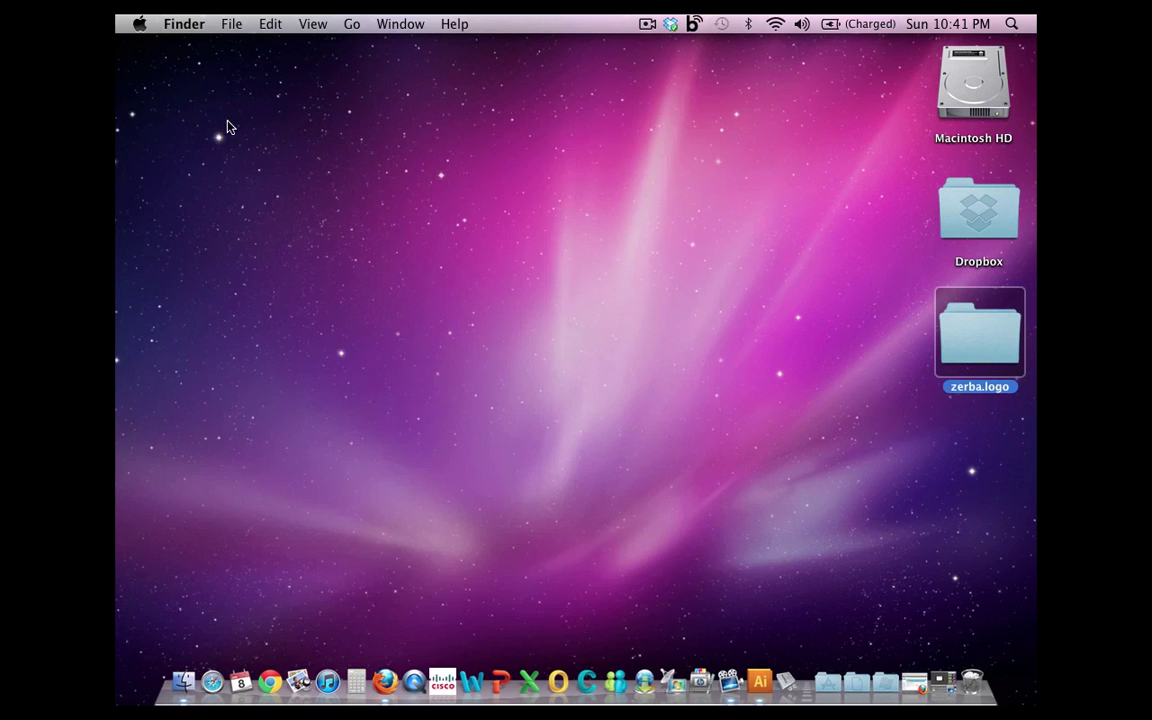
{"action": "left_click", "coordinate": [872, 328]}
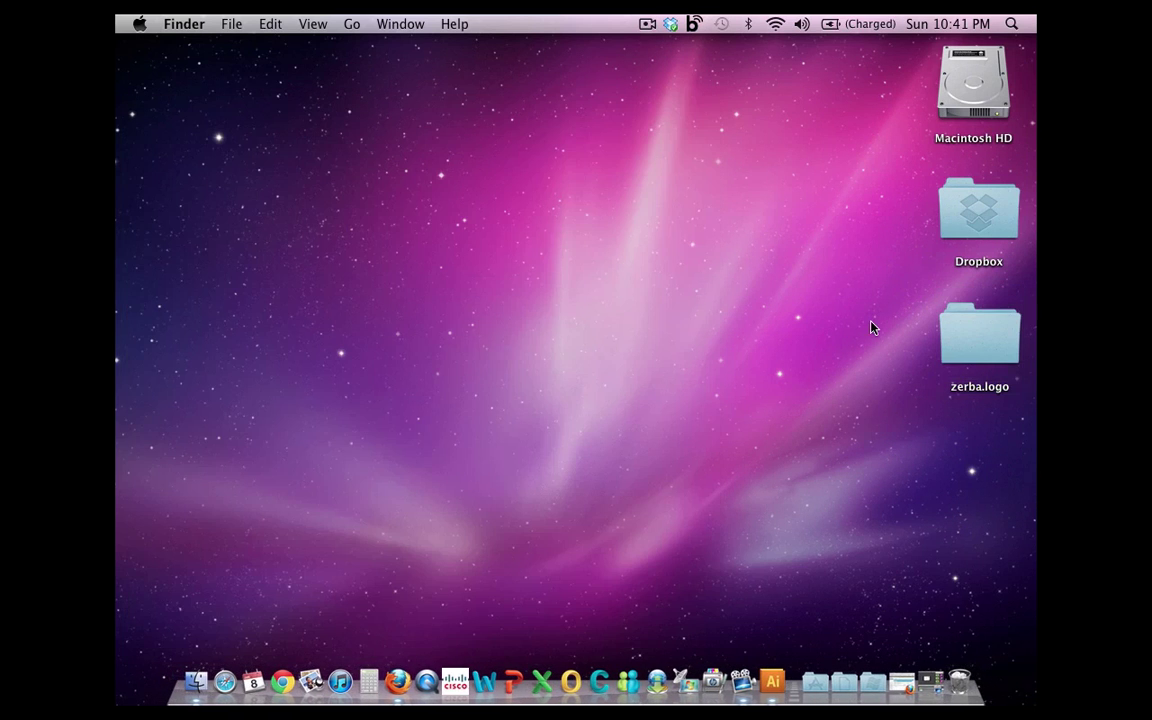
{"action": "right_click", "coordinate": [982, 340]}
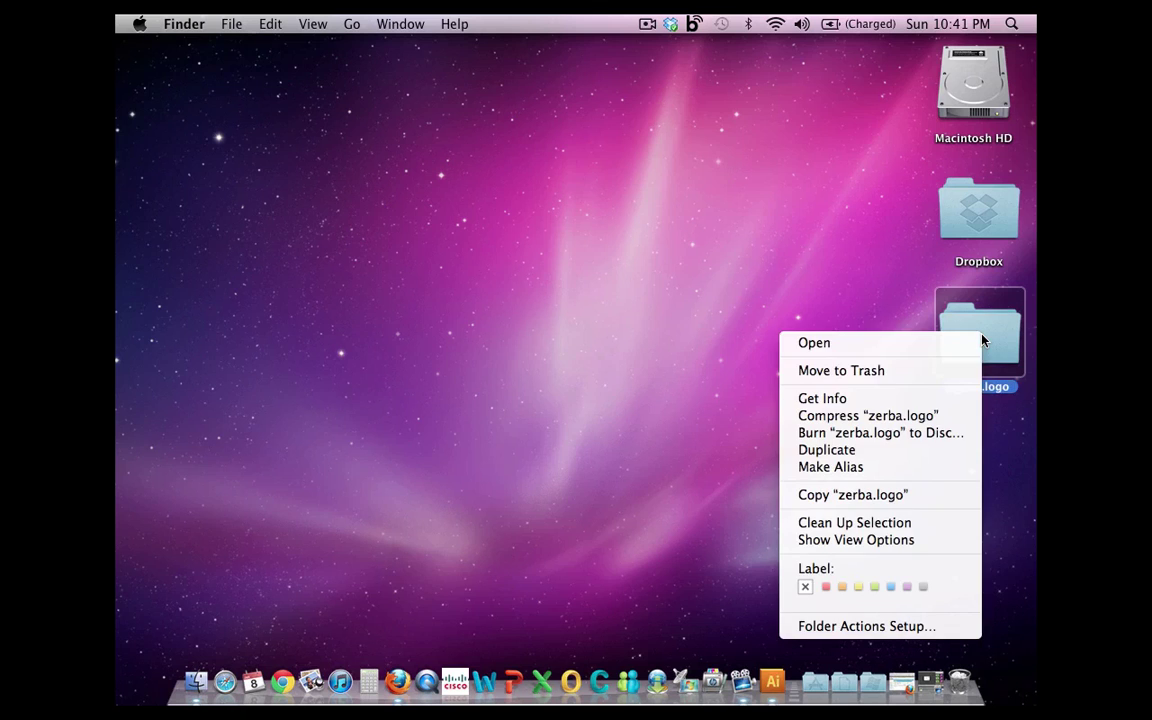
{"action": "left_click", "coordinate": [877, 418]}
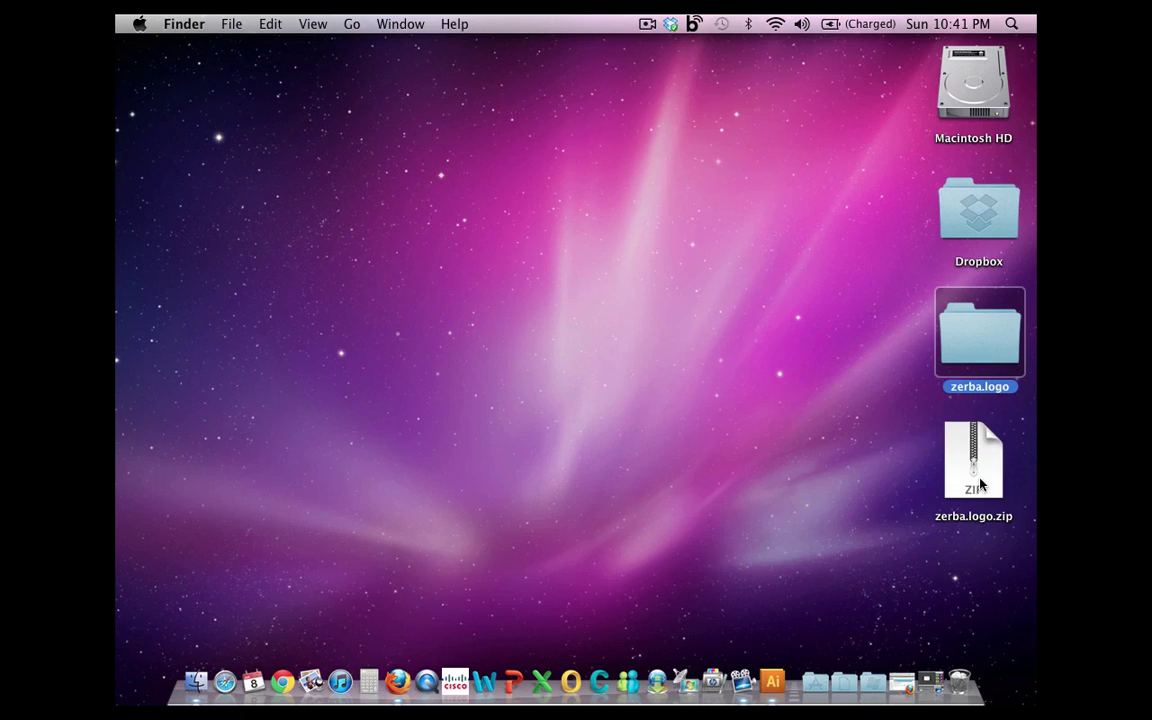
{"action": "left_click", "coordinate": [884, 442]}
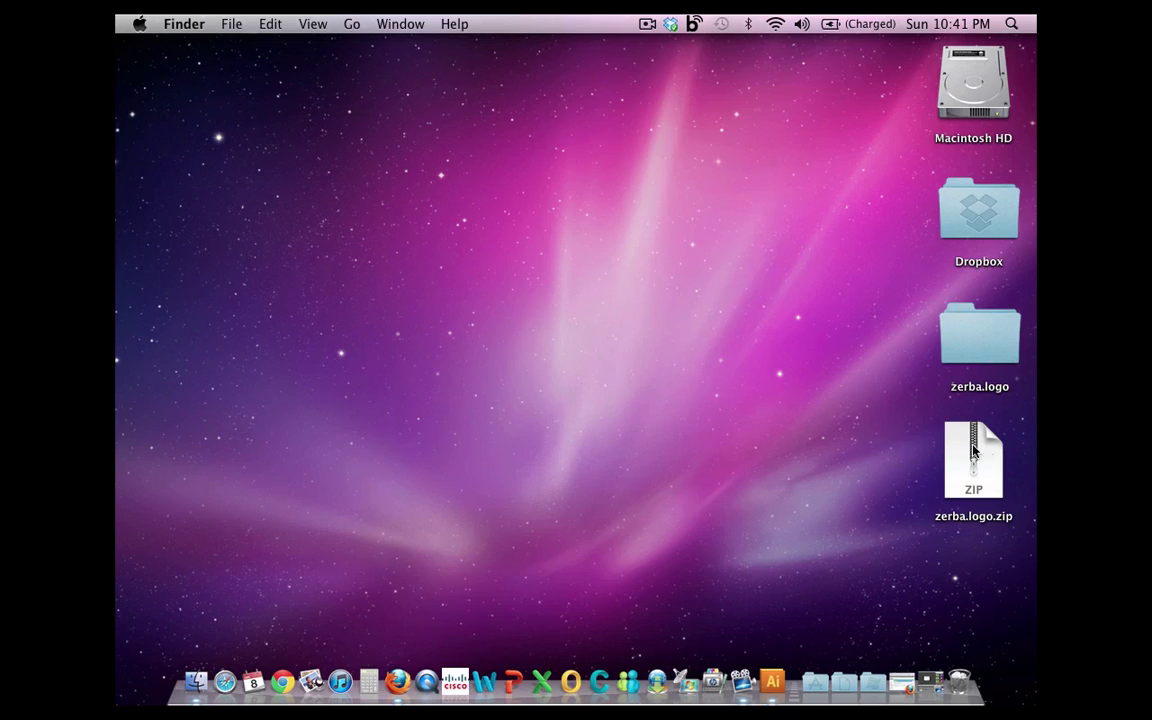